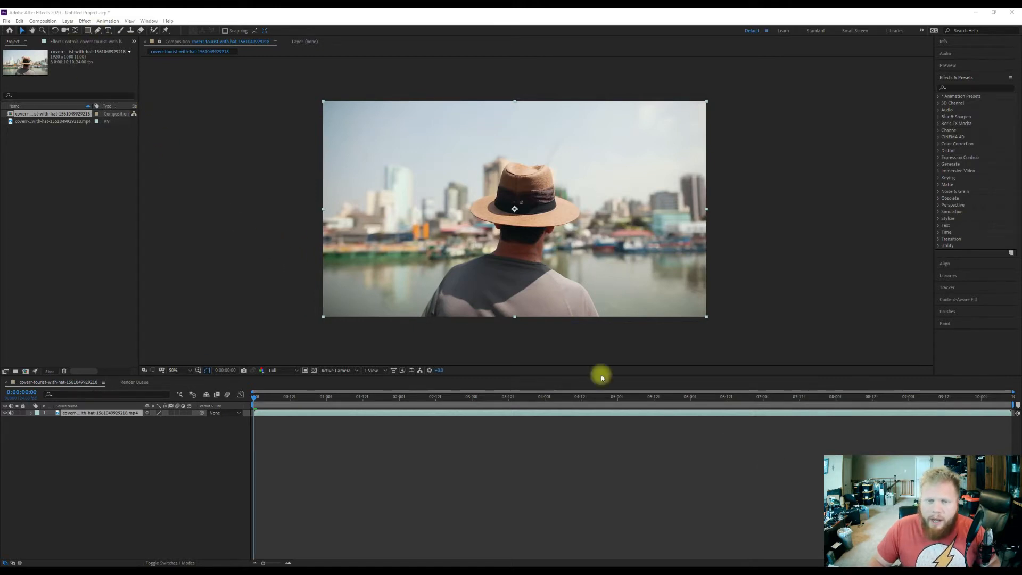
Preview the tourist-with-hat footage and return the playhead to the first frame
{"action": "scroll", "coordinate": [508, 243], "scroll_direction": "up", "scroll_amount": 1}
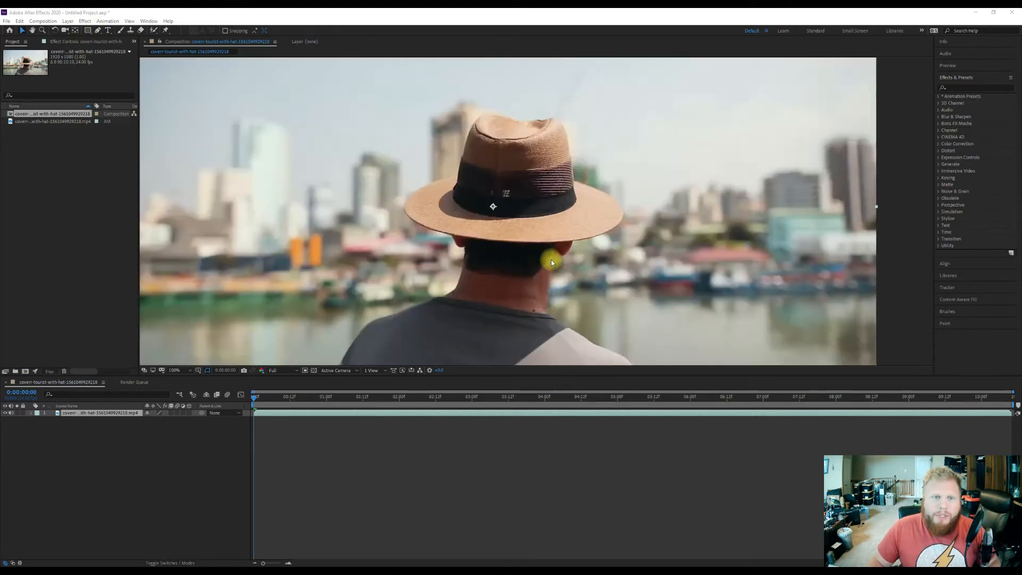
{"action": "scroll", "coordinate": [500, 192], "scroll_direction": "down", "scroll_amount": 1}
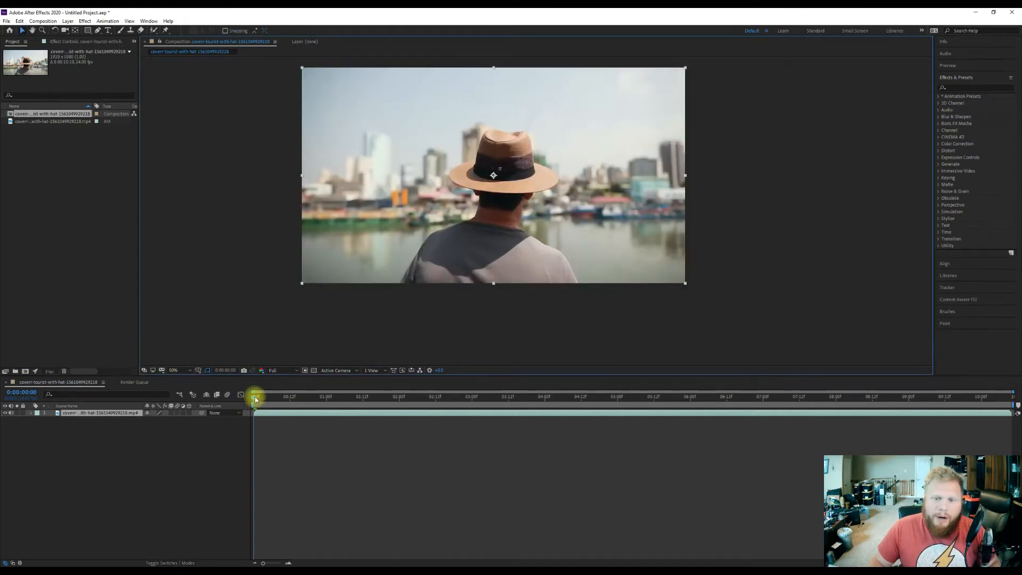
{"action": "key", "text": "space"}
{"action": "left_click_drag", "start_coordinate": [362, 401], "coordinate": [200, 399]}
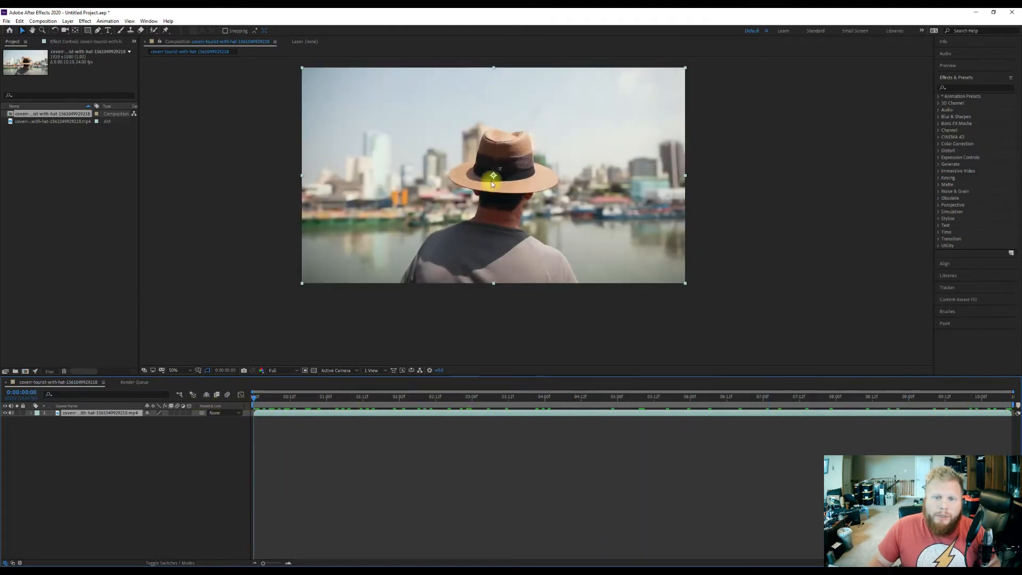
{"action": "left_click_drag", "start_coordinate": [491, 181], "coordinate": [493, 224]}
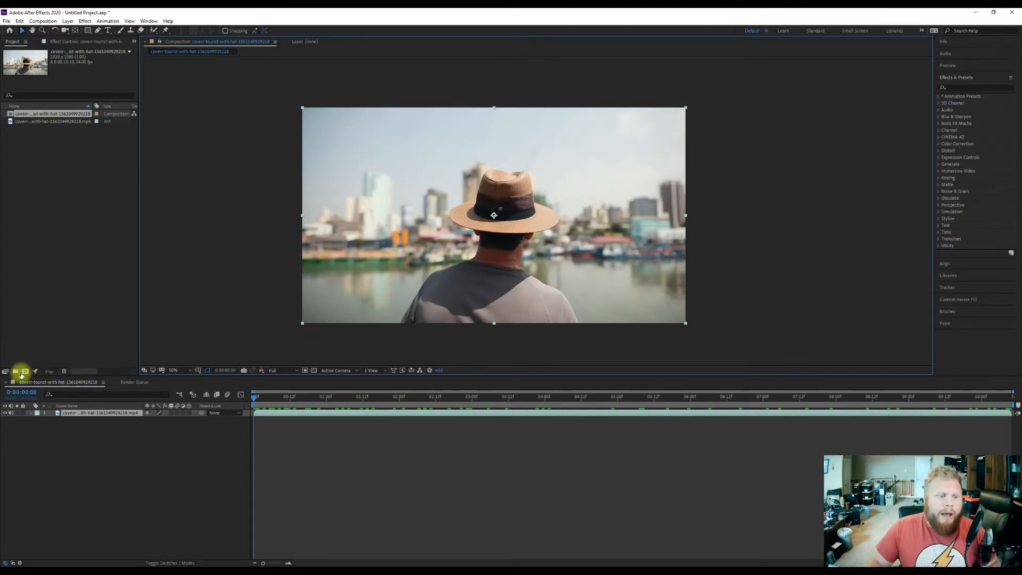
Start a Pen tool mask on the footage layer, tracing from the frame's lower edge along the man's left sleeve and shoulder to the collar
{"action": "left_click", "coordinate": [99, 31]}
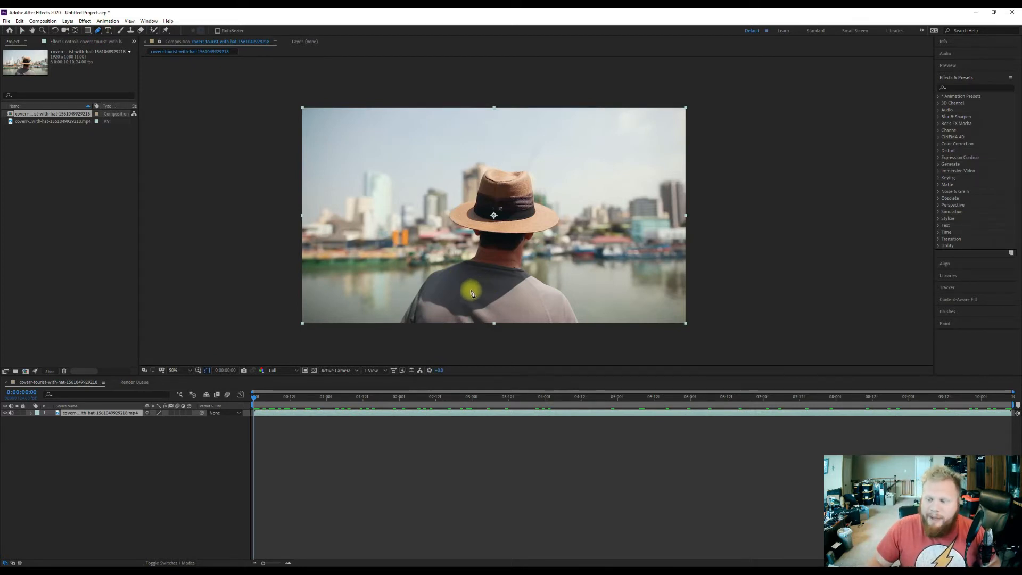
{"action": "scroll", "coordinate": [438, 330], "scroll_direction": "up", "scroll_amount": 3}
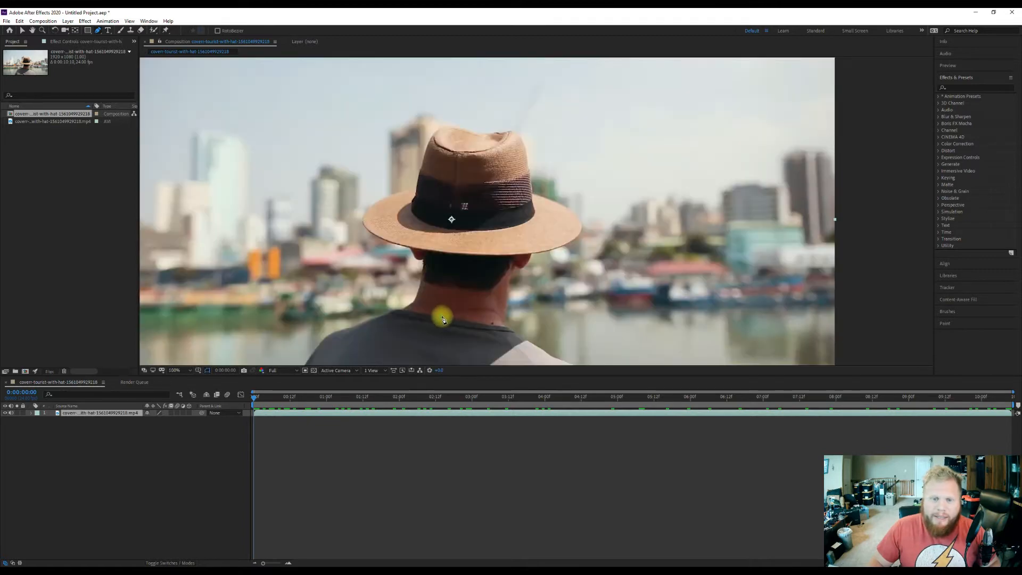
{"action": "scroll", "coordinate": [516, 181], "scroll_direction": "up", "scroll_amount": 1}
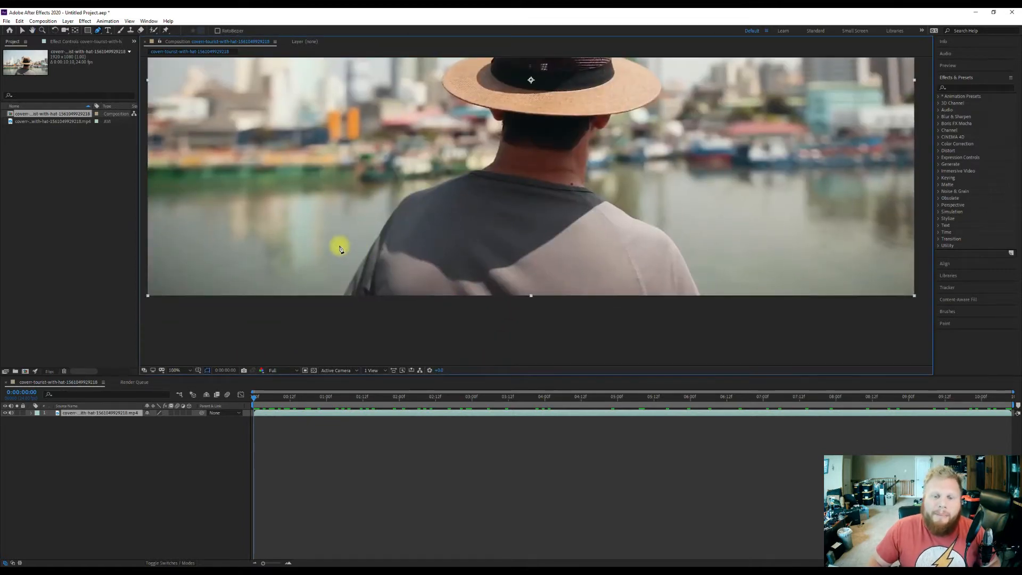
{"action": "left_click", "coordinate": [344, 296]}
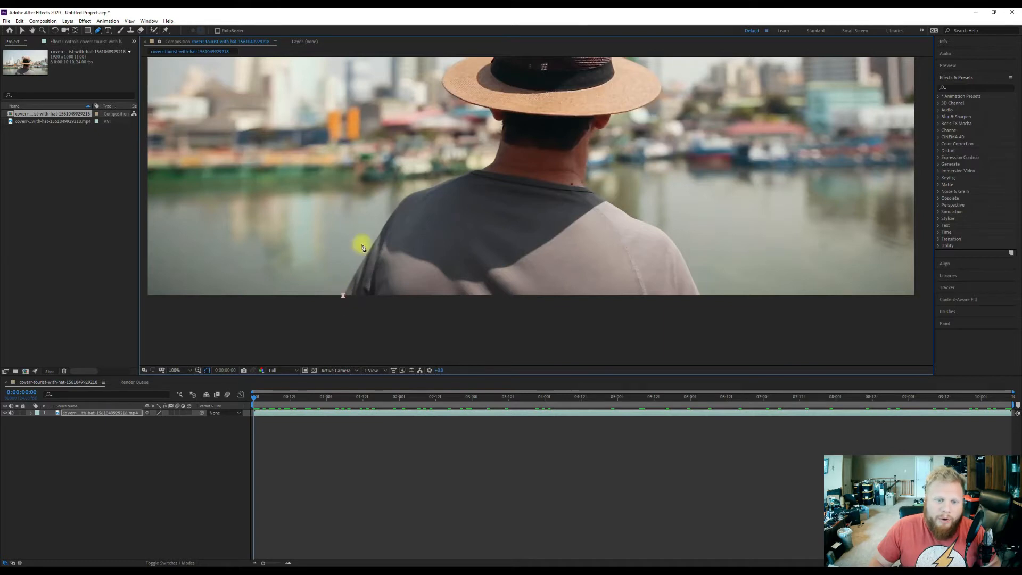
{"action": "left_click", "coordinate": [383, 228]}
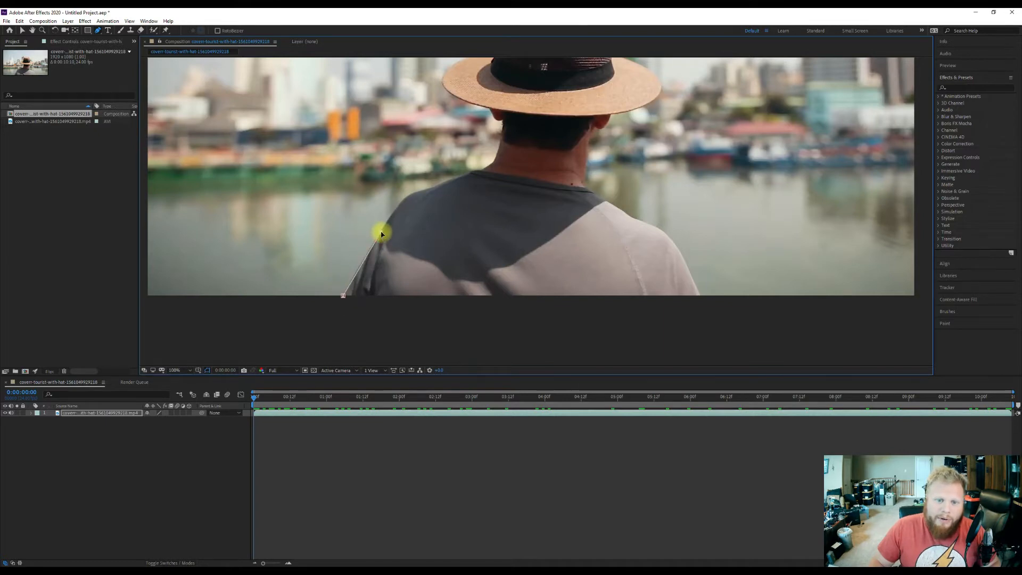
{"action": "left_click", "coordinate": [406, 199]}
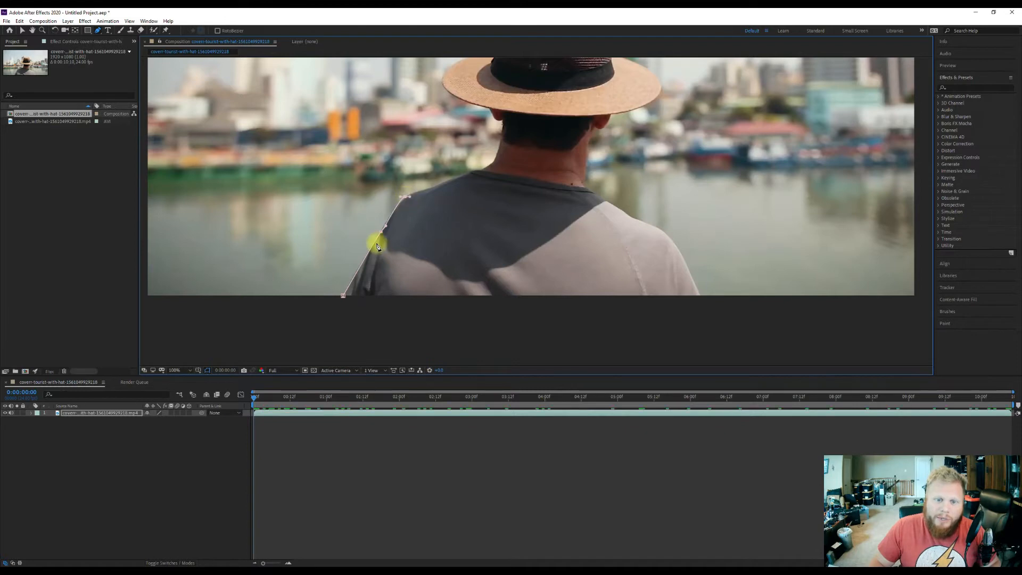
{"action": "left_click_drag", "start_coordinate": [381, 233], "coordinate": [379, 231]}
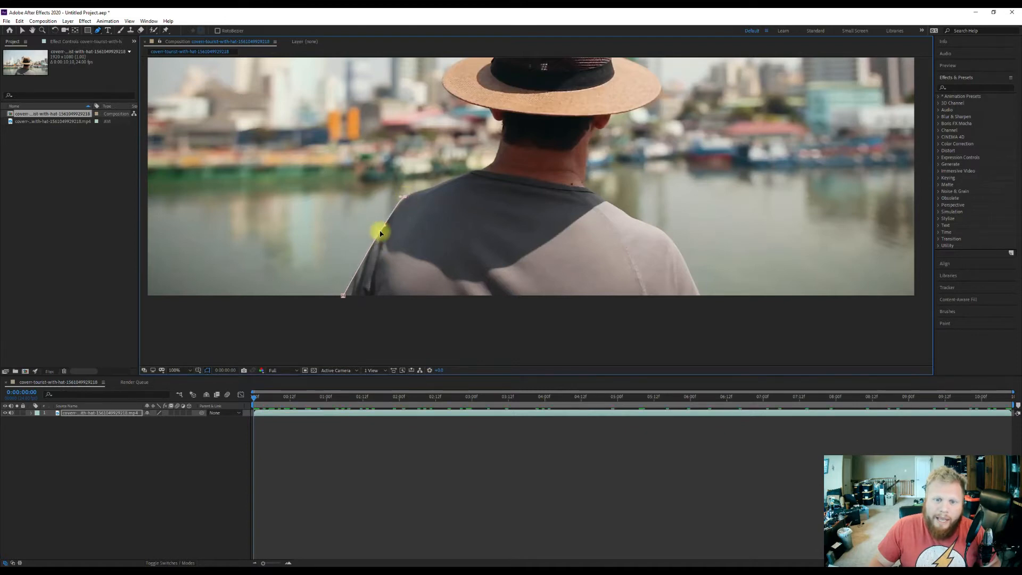
{"action": "left_click", "coordinate": [407, 197]}
{"action": "mouse_move", "coordinate": [408, 198]}
{"action": "left_mouse_down"}
{"action": "mouse_move", "coordinate": [436, 190]}
{"action": "mouse_move", "coordinate": [413, 193]}
{"action": "left_mouse_up"}
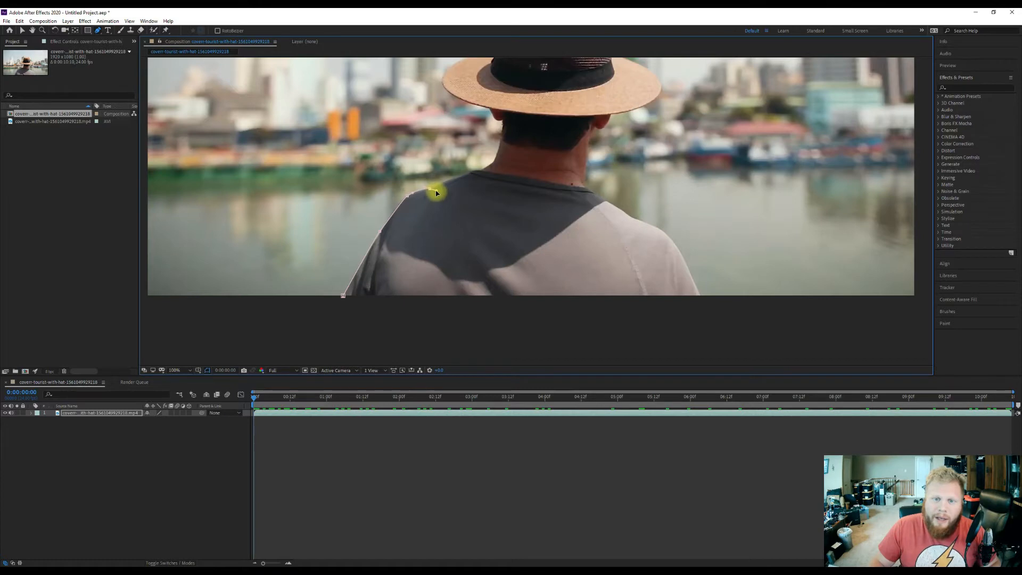
{"action": "left_click_drag", "start_coordinate": [436, 190], "coordinate": [437, 187]}
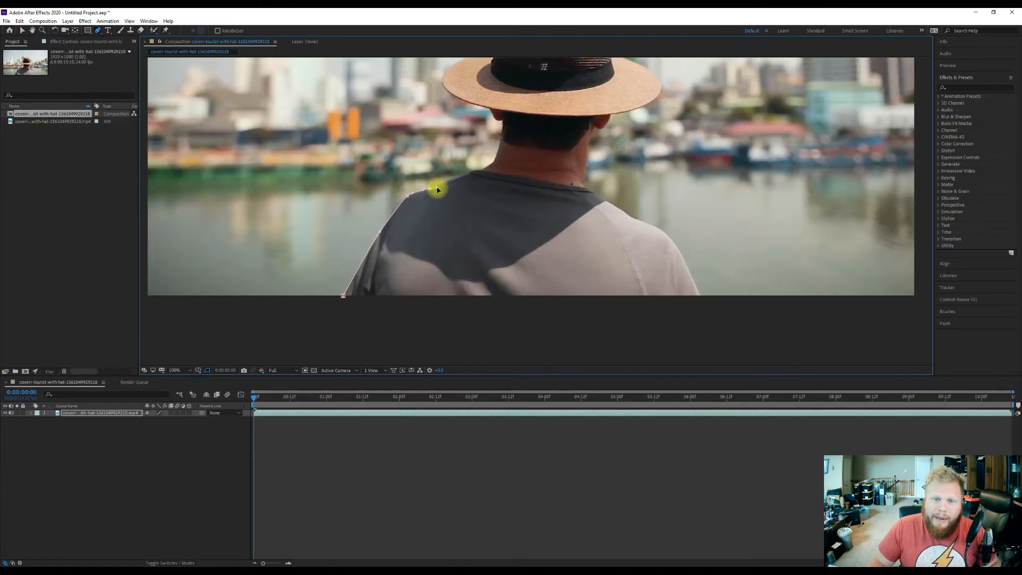
{"action": "left_click", "coordinate": [469, 172]}
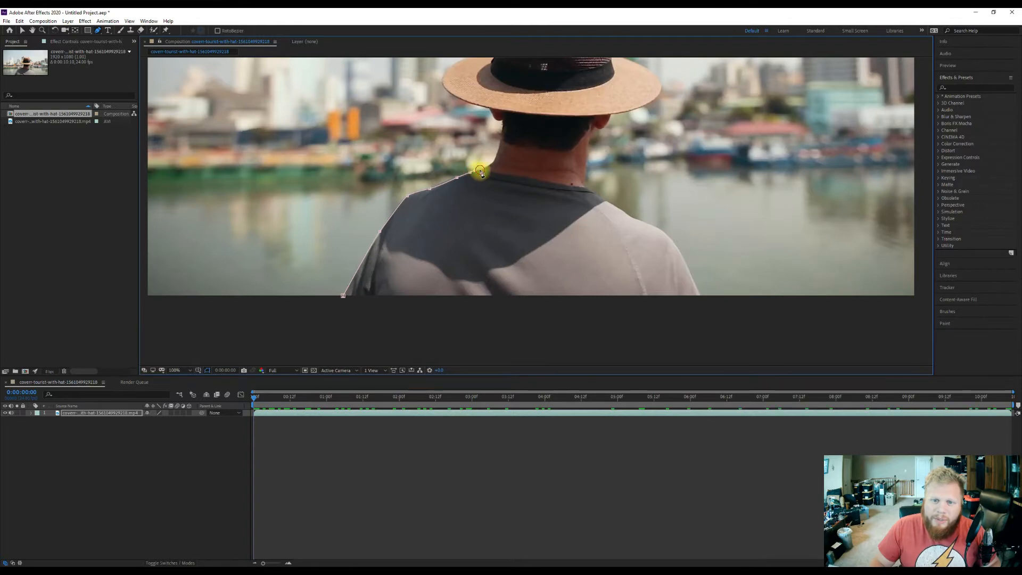
{"action": "left_click", "coordinate": [480, 171]}
Continue the mask path up the left side of the neck and around the ear to the underside of the hat brim
{"action": "left_click", "coordinate": [500, 147]}
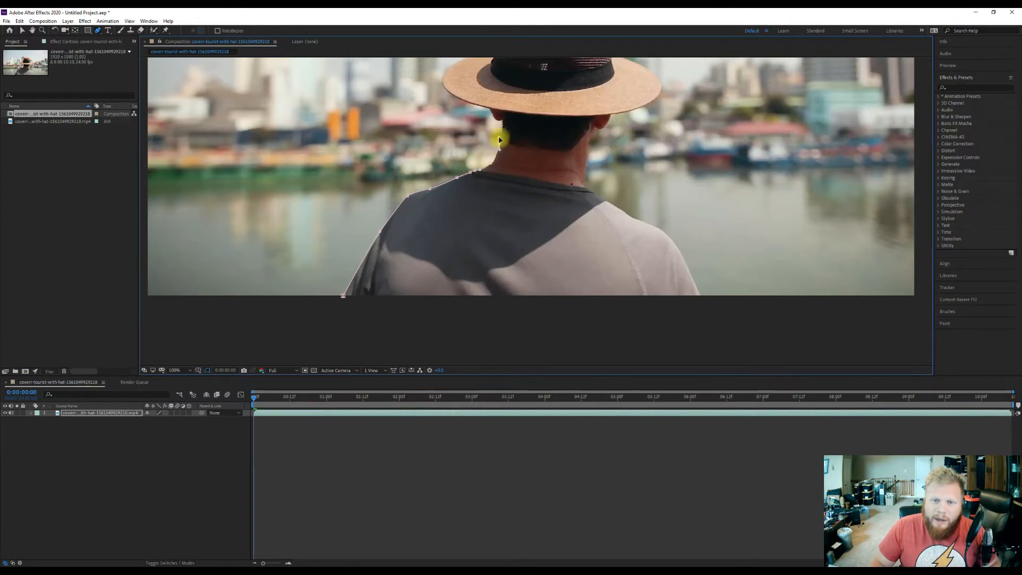
{"action": "left_click_drag", "start_coordinate": [499, 137], "coordinate": [500, 136]}
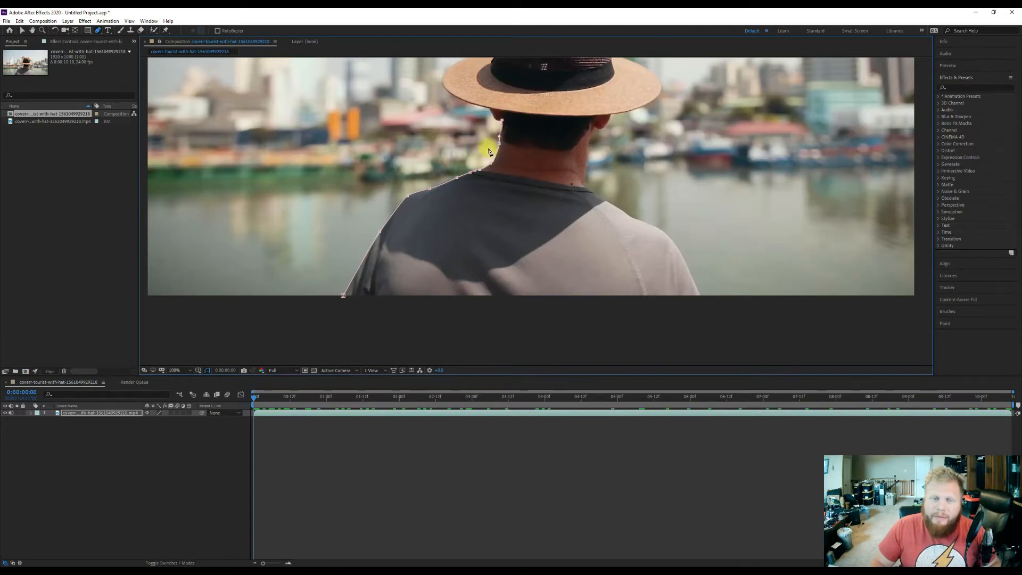
{"action": "scroll", "coordinate": [479, 139], "scroll_direction": "up", "scroll_amount": 4}
{"action": "left_click_drag", "start_coordinate": [662, 131], "coordinate": [604, 343]}
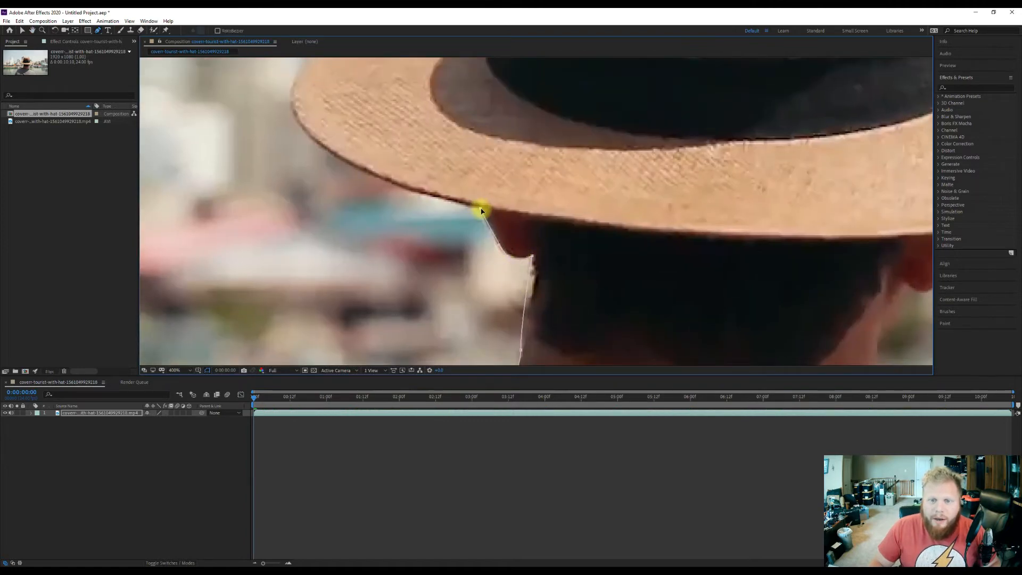
Trace the mask around the left half of the hat brim with curved points until it nears the crown
{"action": "left_click", "coordinate": [385, 183]}
{"action": "left_click_drag", "start_coordinate": [386, 183], "coordinate": [368, 175]}
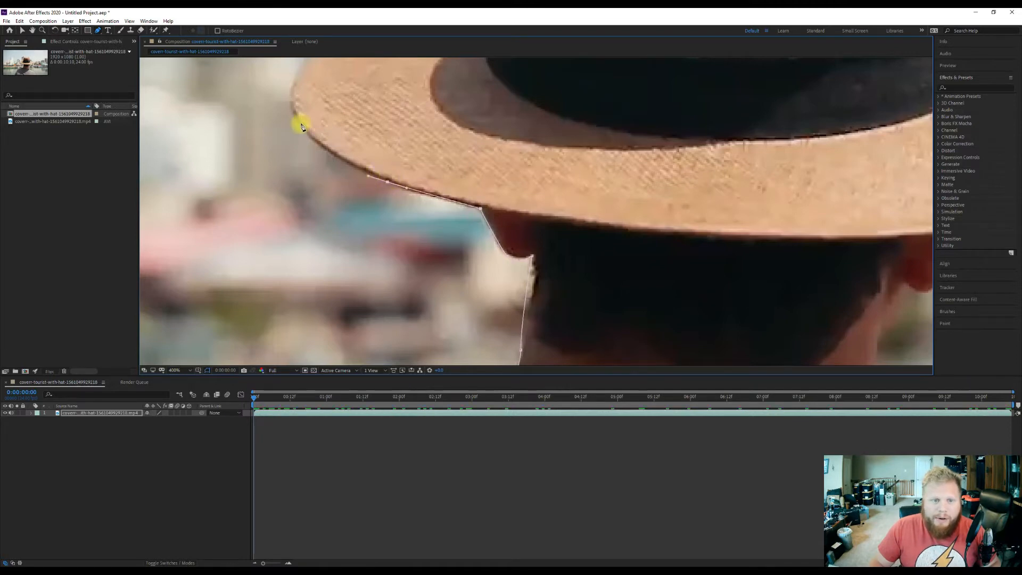
{"action": "left_click_drag", "start_coordinate": [296, 121], "coordinate": [363, 241]}
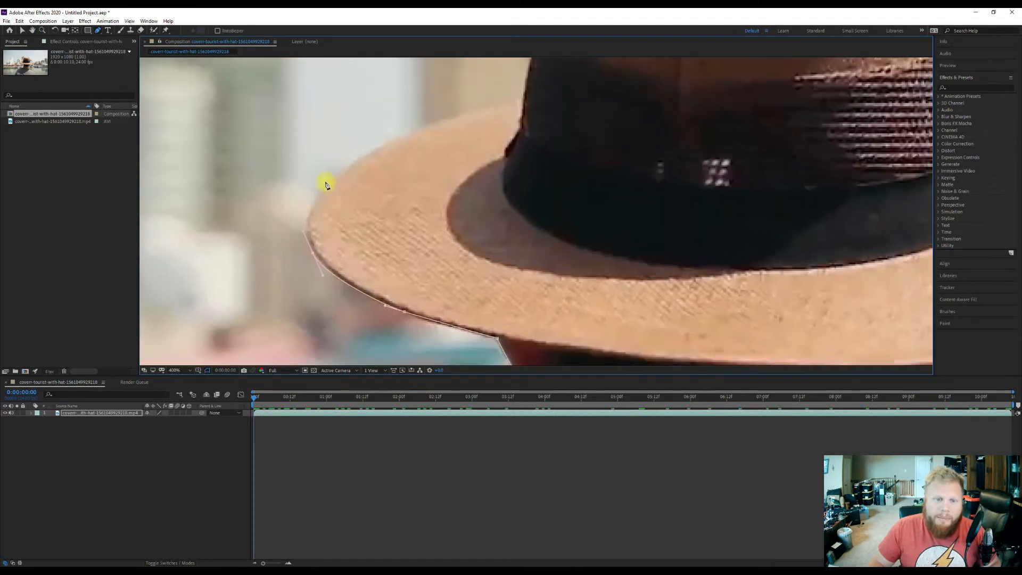
{"action": "left_click_drag", "start_coordinate": [350, 163], "coordinate": [395, 135]}
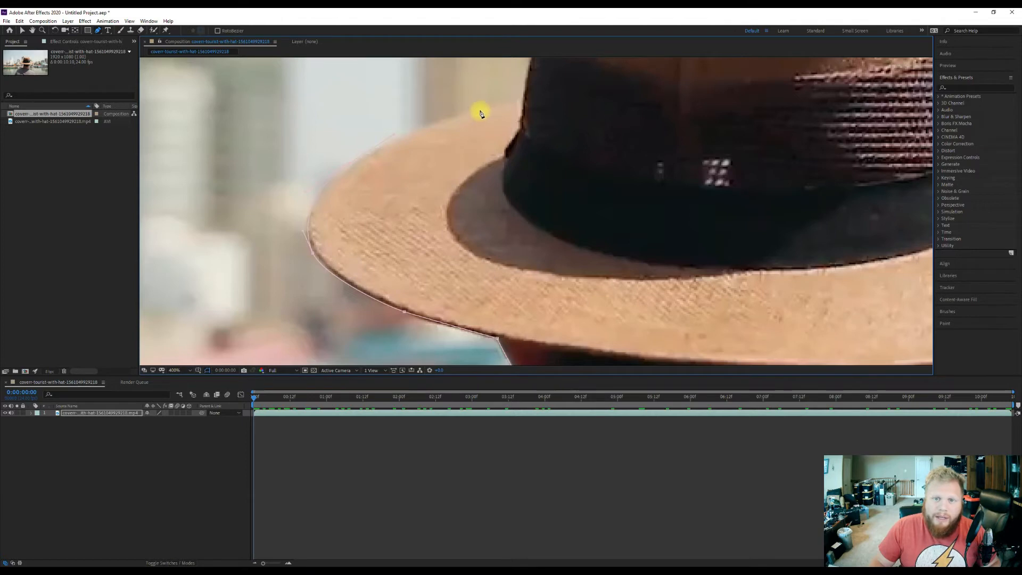
{"action": "left_click_drag", "start_coordinate": [480, 111], "coordinate": [502, 106]}
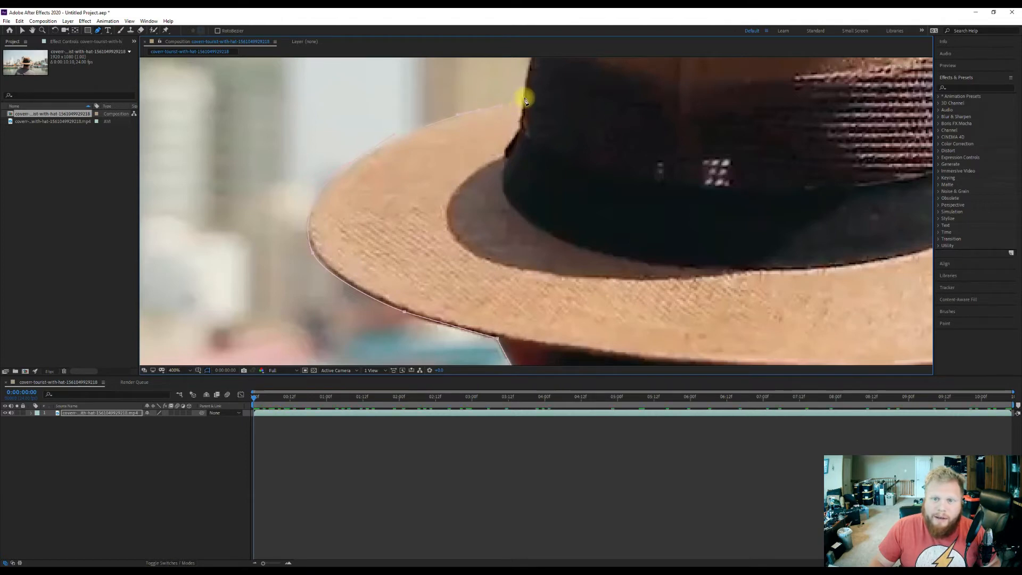
Extend the mask path up the left side of the hat's crown to its upper corner
{"action": "left_click_drag", "start_coordinate": [612, 74], "coordinate": [535, 272]}
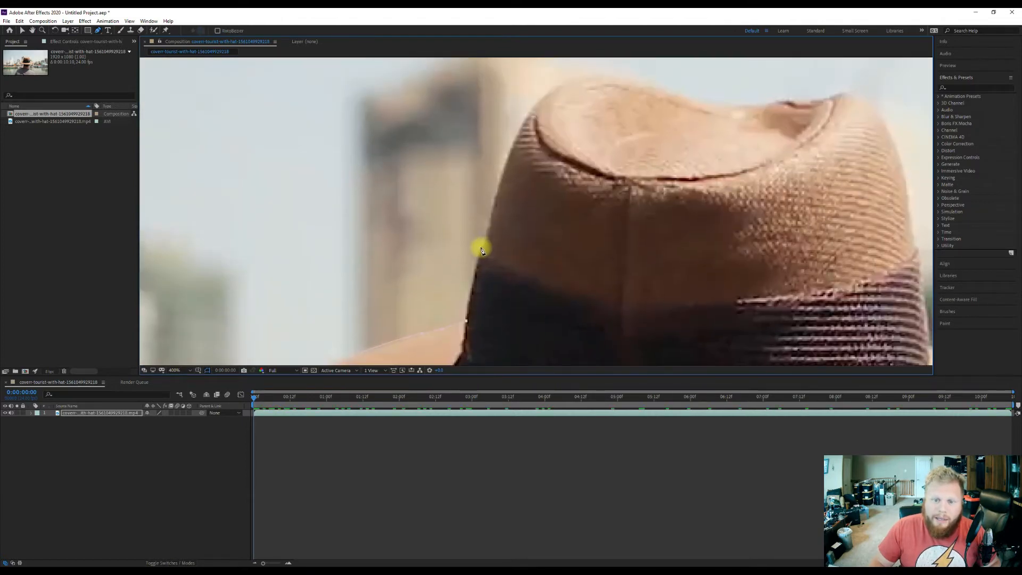
{"action": "left_click_drag", "start_coordinate": [480, 248], "coordinate": [487, 235]}
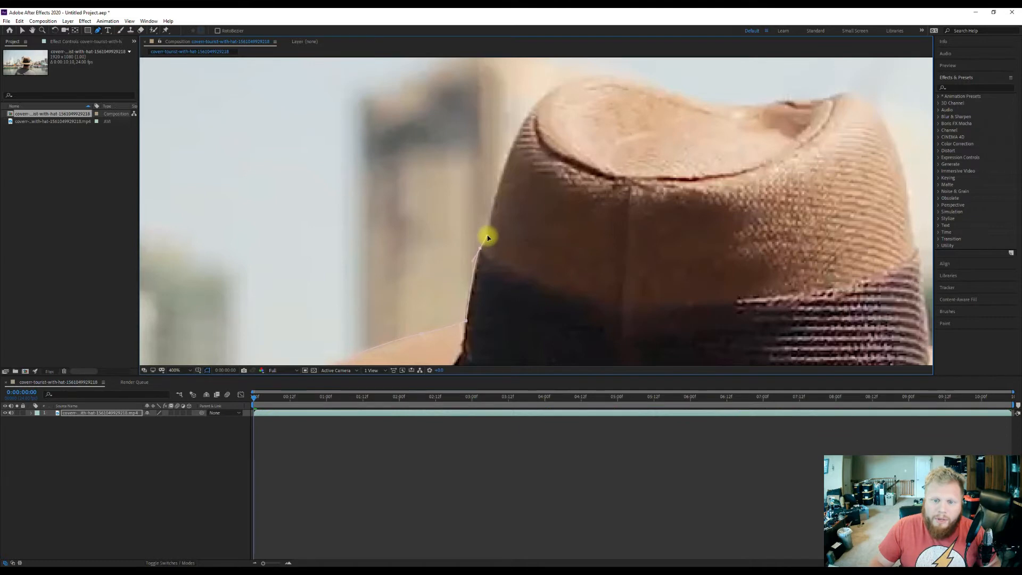
{"action": "left_click", "coordinate": [503, 178]}
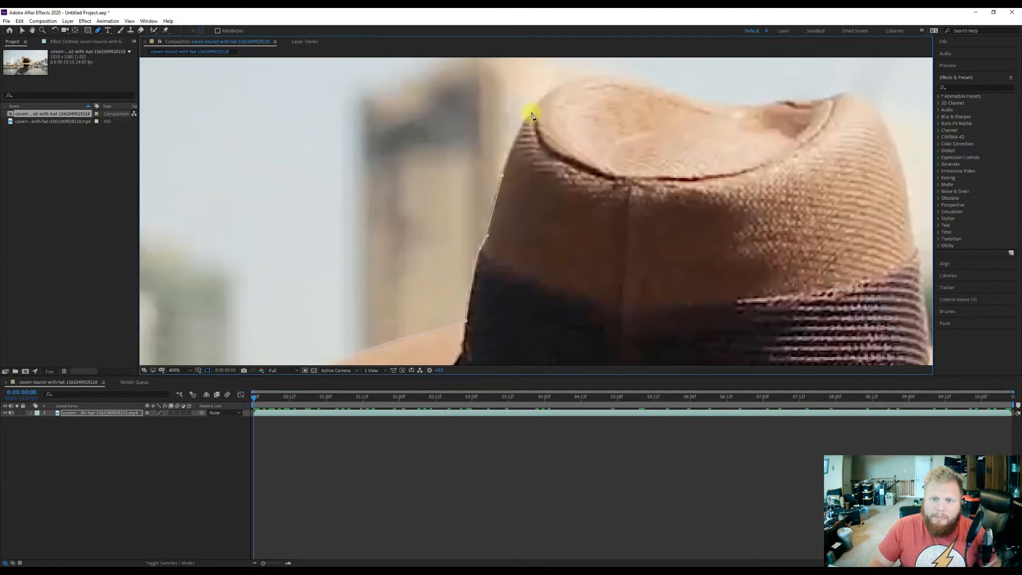
{"action": "left_click_drag", "start_coordinate": [532, 114], "coordinate": [537, 109]}
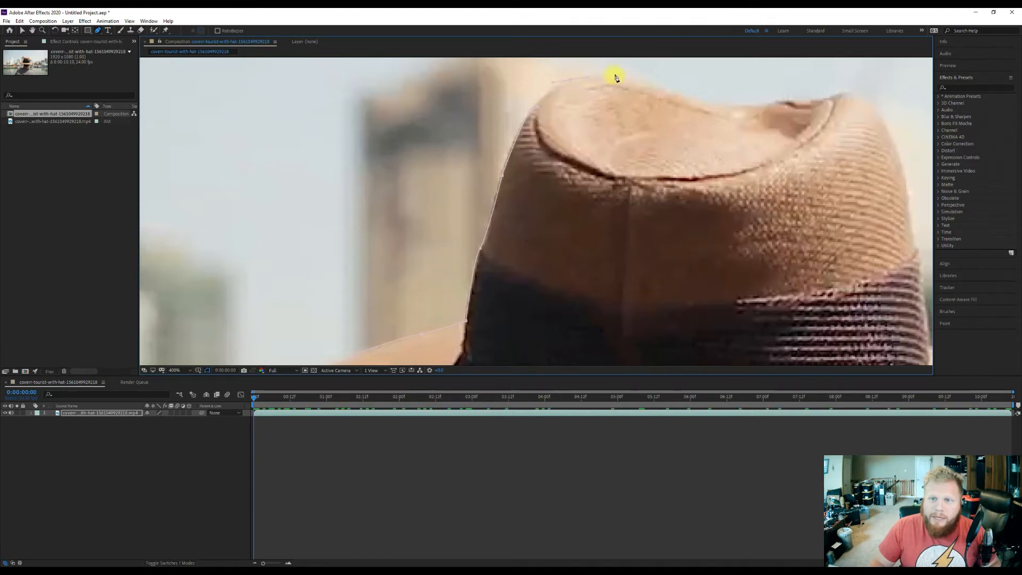
Trace the mask along the top of the crown, following its dip to the right-hand peak with adjusted curve points
{"action": "left_click_drag", "start_coordinate": [613, 76], "coordinate": [622, 79]}
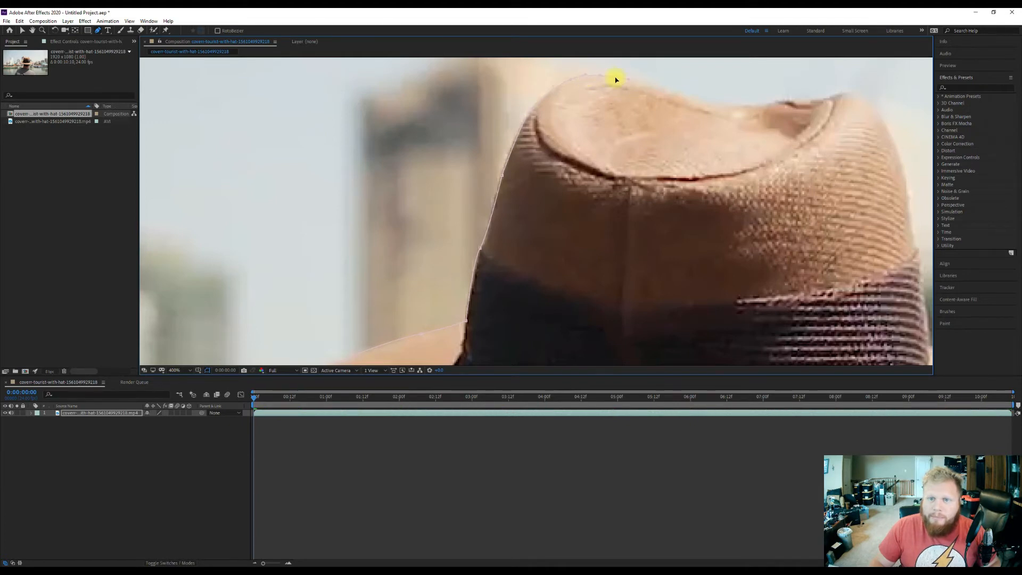
{"action": "left_click", "coordinate": [530, 111]}
{"action": "left_click", "coordinate": [670, 92]}
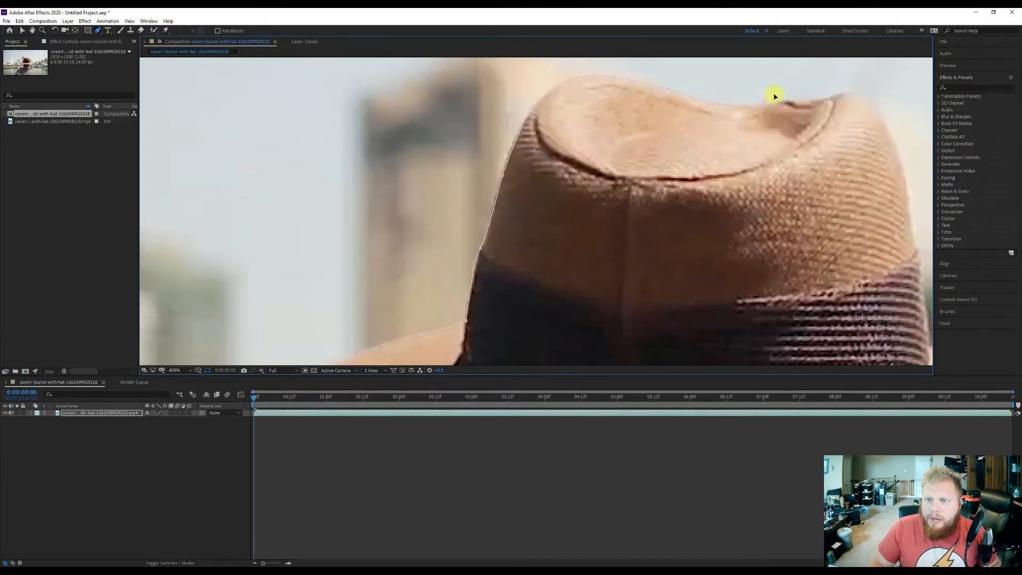
{"action": "left_click_drag", "start_coordinate": [783, 97], "coordinate": [791, 105]}
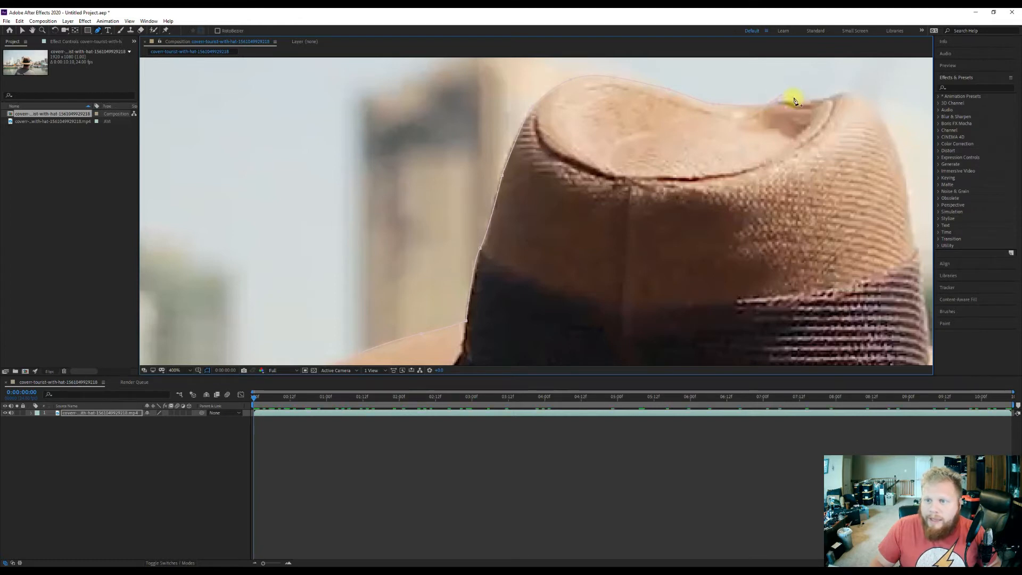
{"action": "left_click", "coordinate": [794, 101]}
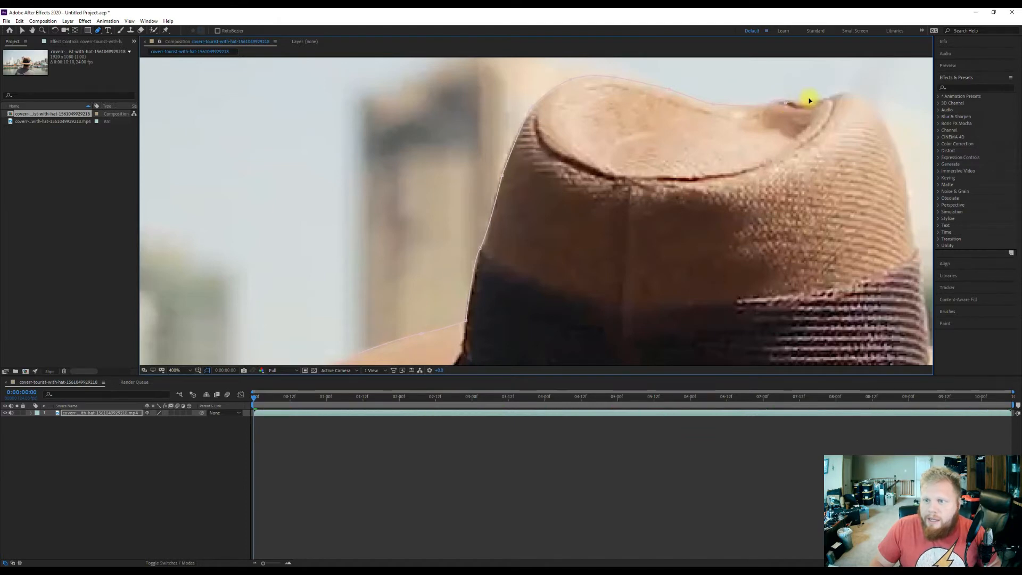
{"action": "left_click", "coordinate": [786, 103]}
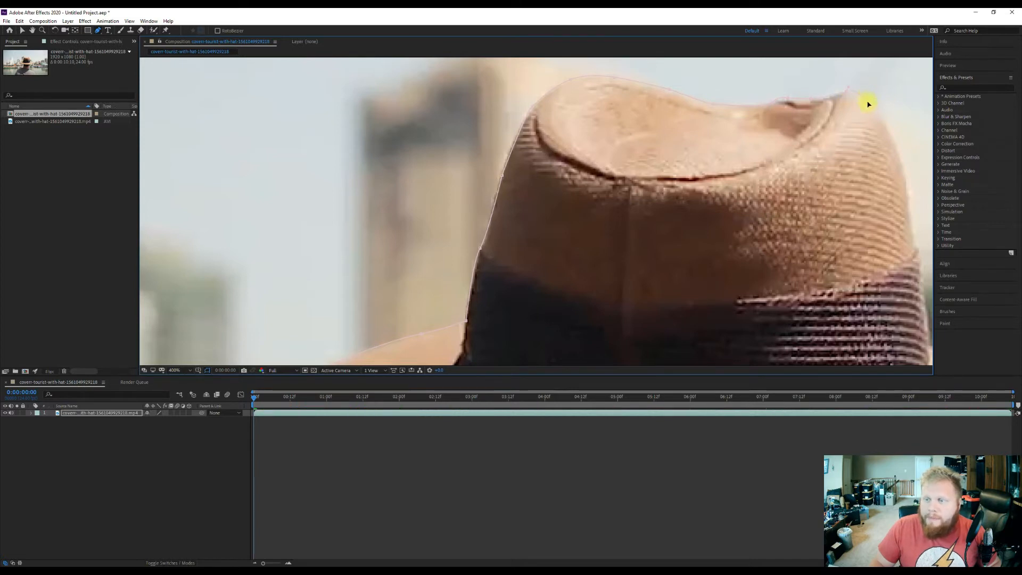
Continue the mask path down the right side of the crown to where it meets the brim
{"action": "left_click_drag", "start_coordinate": [867, 101], "coordinate": [653, 193]}
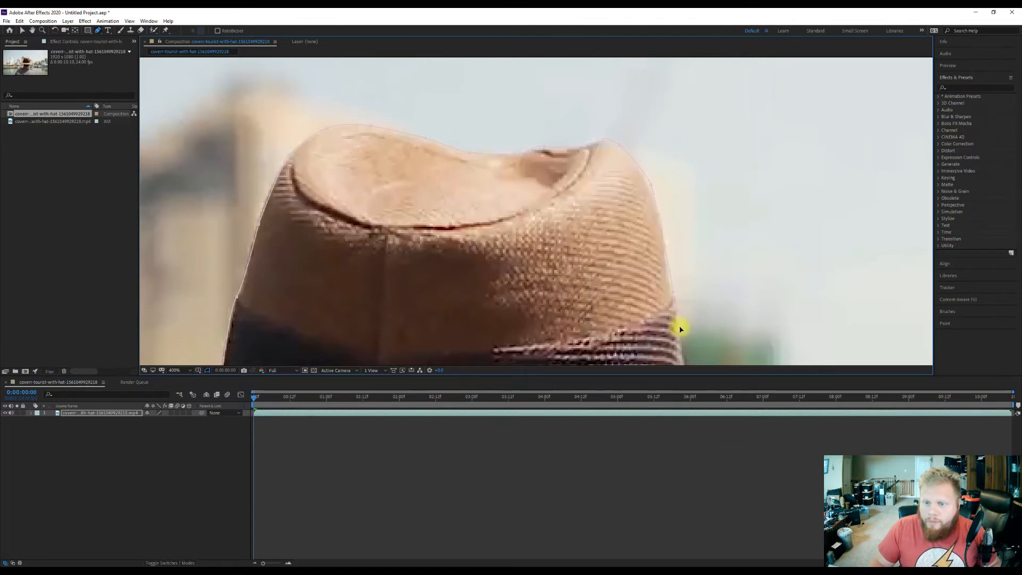
{"action": "left_click_drag", "start_coordinate": [682, 333], "coordinate": [669, 119]}
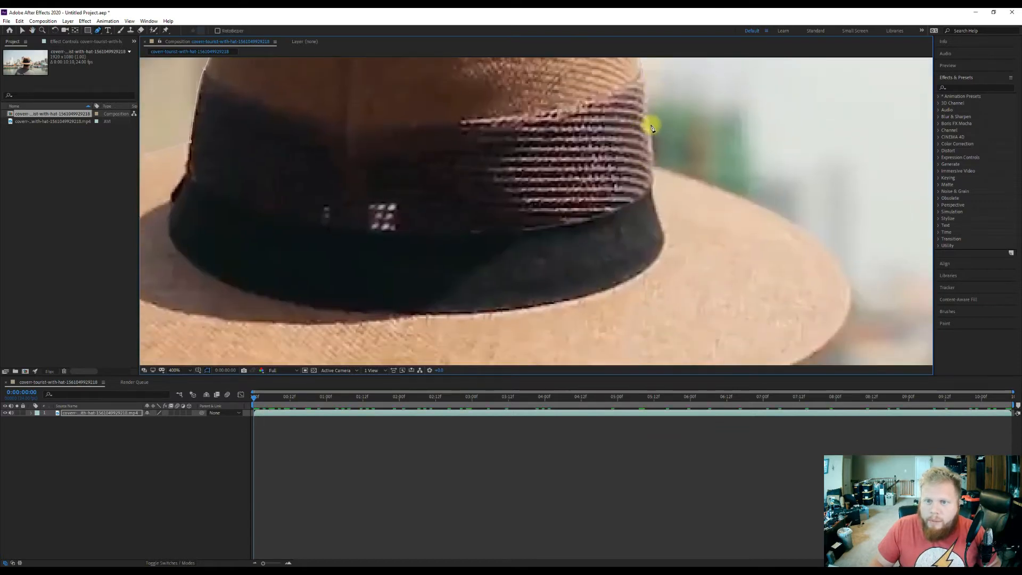
{"action": "left_click", "coordinate": [649, 126]}
{"action": "left_click", "coordinate": [654, 167]}
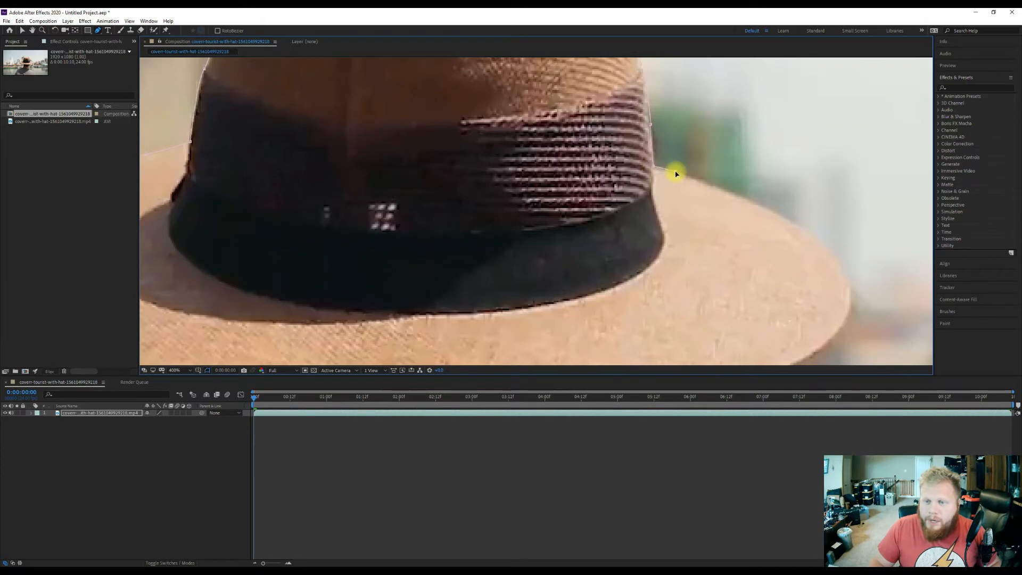
Trace the mask around the right half of the hat brim and along its underside to the right ear
{"action": "left_click", "coordinate": [733, 193]}
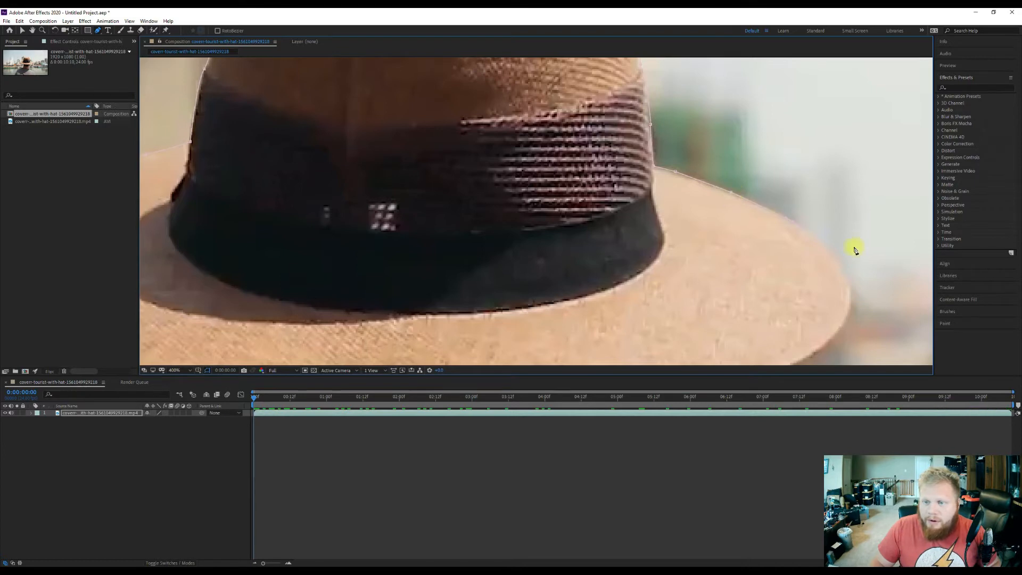
{"action": "left_click_drag", "start_coordinate": [876, 257], "coordinate": [736, 228]}
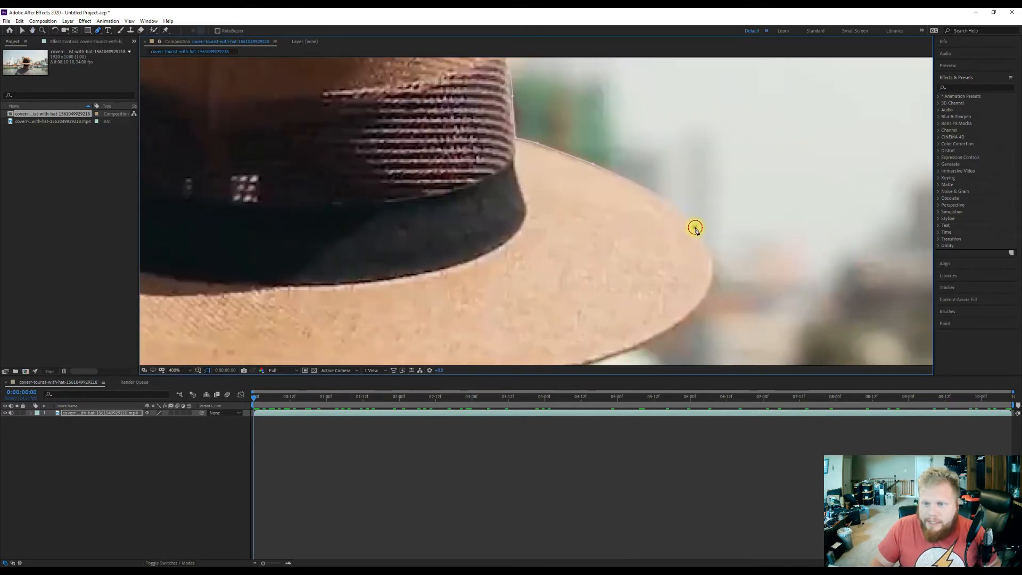
{"action": "left_click", "coordinate": [656, 194]}
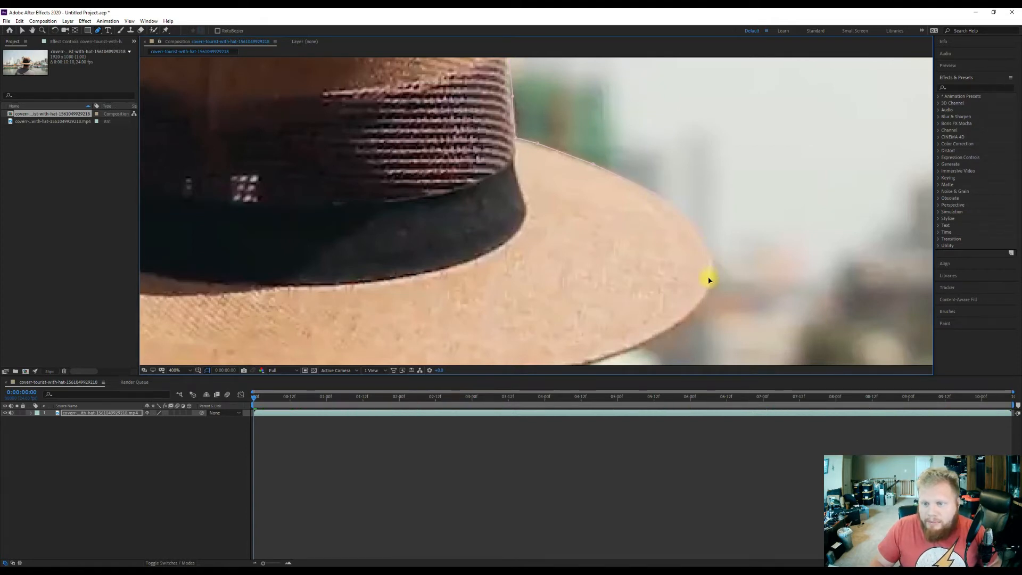
{"action": "left_click", "coordinate": [690, 318]}
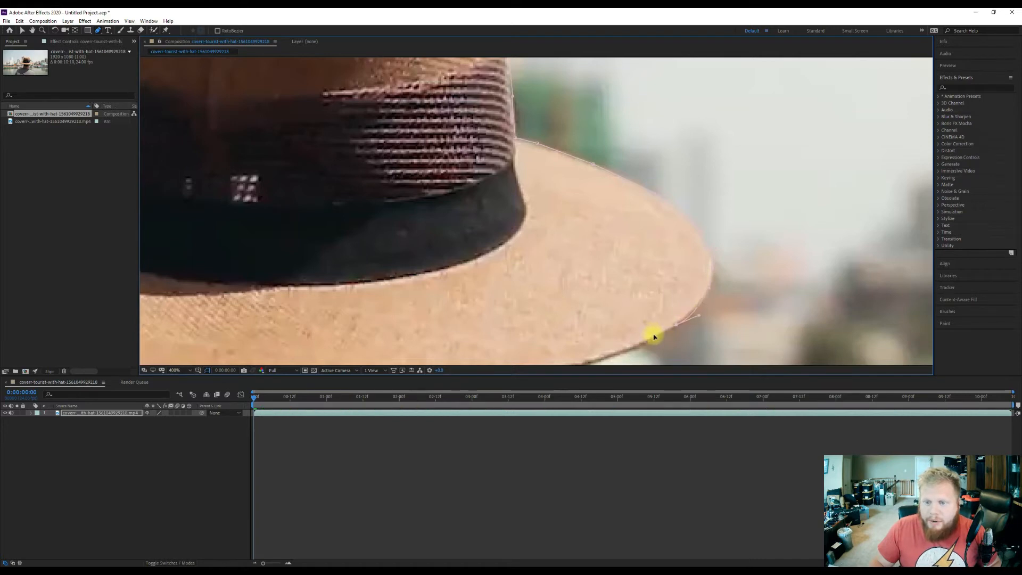
{"action": "left_click_drag", "start_coordinate": [613, 331], "coordinate": [707, 155]}
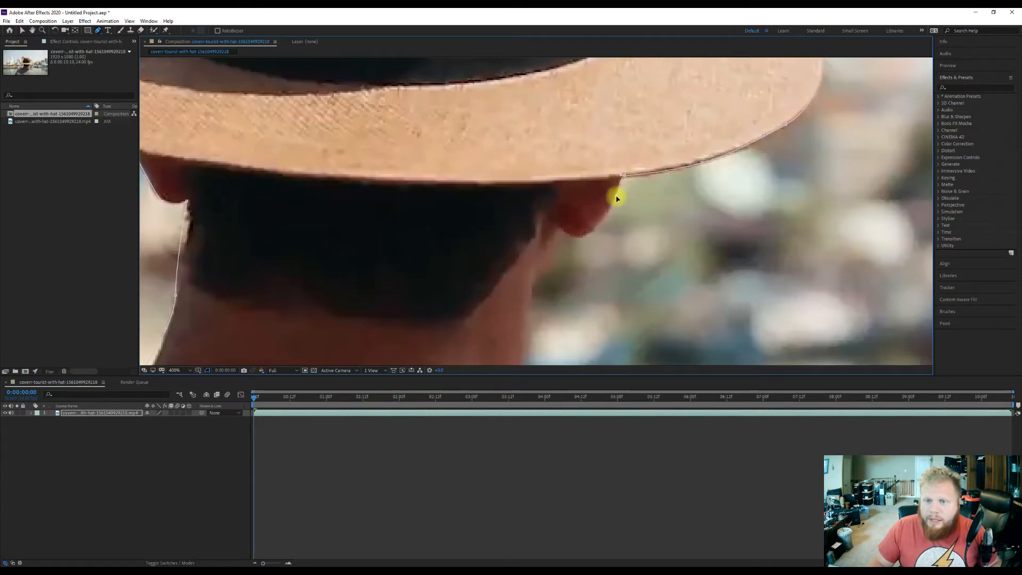
Continue the mask path around the right ear and down to the top of the neck's right side
{"action": "left_click", "coordinate": [616, 200]}
{"action": "left_click_drag", "start_coordinate": [595, 233], "coordinate": [531, 306]}
{"action": "left_click", "coordinate": [538, 274]}
{"action": "left_click_drag", "start_coordinate": [583, 330], "coordinate": [548, 196]}
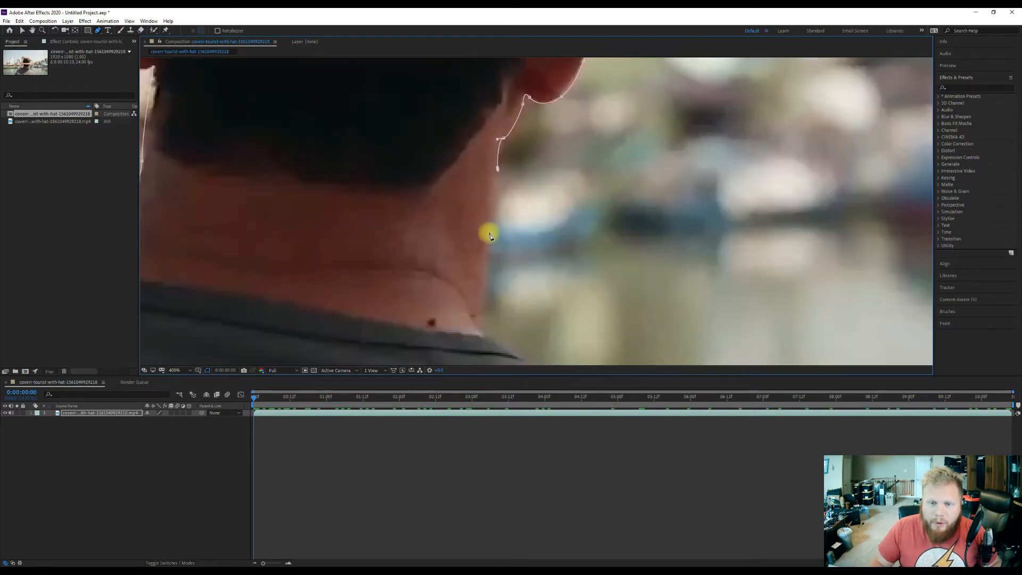
Extend the mask down the right side of the neck to the shirt collar, adjusting the curve points to fit
{"action": "left_click", "coordinate": [489, 234]}
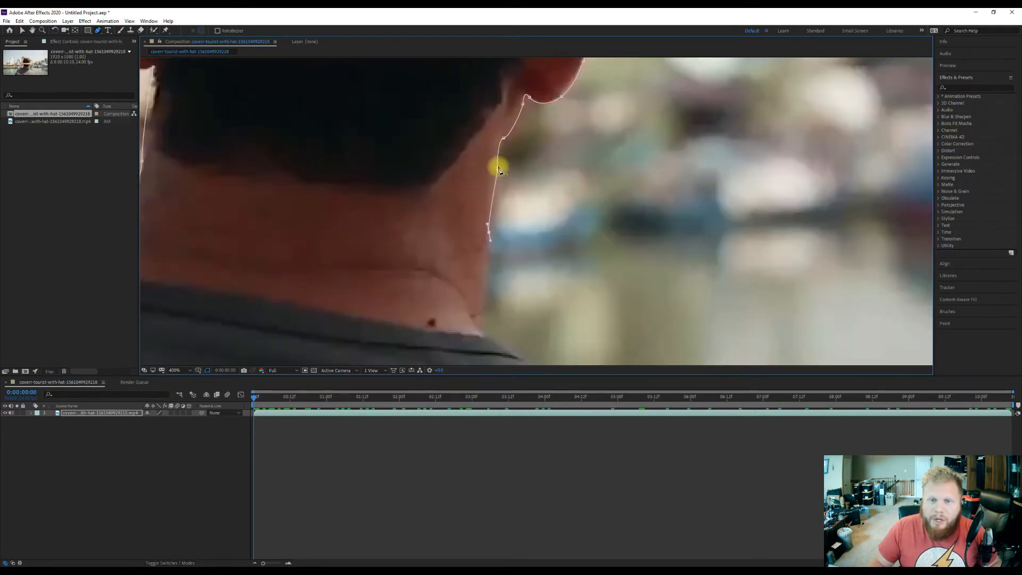
{"action": "left_click_drag", "start_coordinate": [498, 169], "coordinate": [496, 168]}
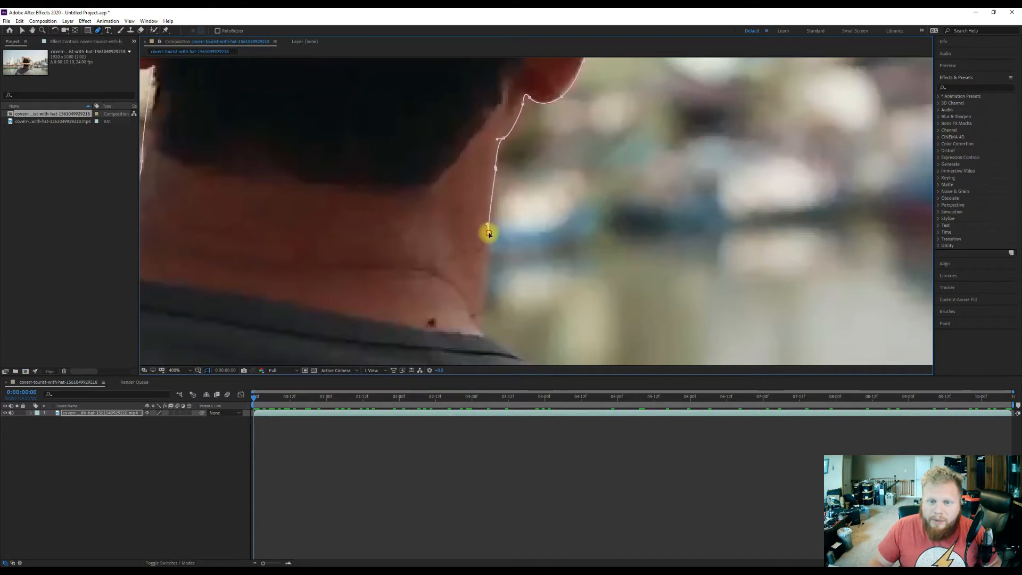
{"action": "left_click_drag", "start_coordinate": [489, 234], "coordinate": [491, 247]}
{"action": "left_click", "coordinate": [485, 285]}
{"action": "scroll", "coordinate": [489, 239], "scroll_direction": "down", "scroll_amount": 3}
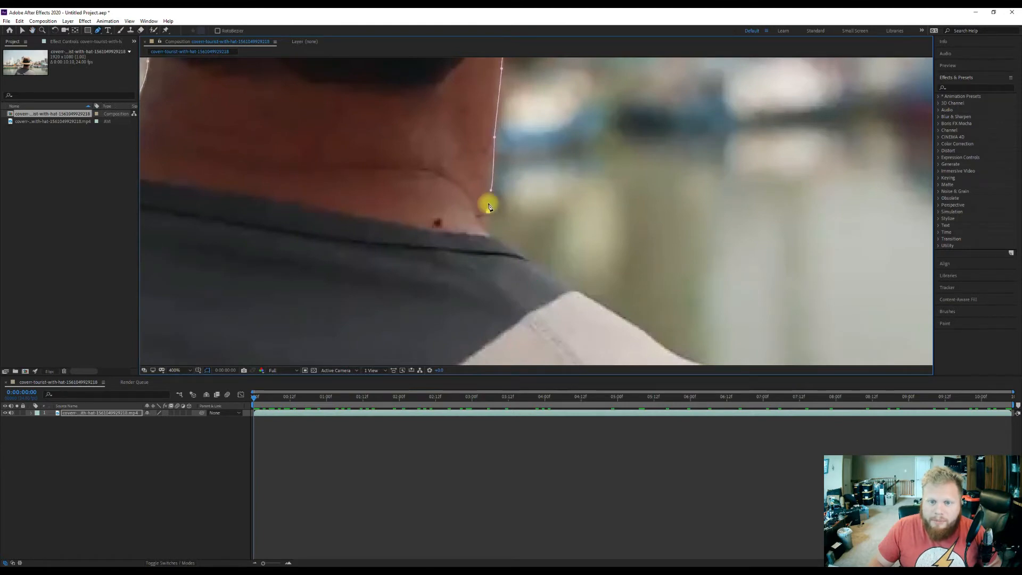
{"action": "left_click", "coordinate": [489, 195]}
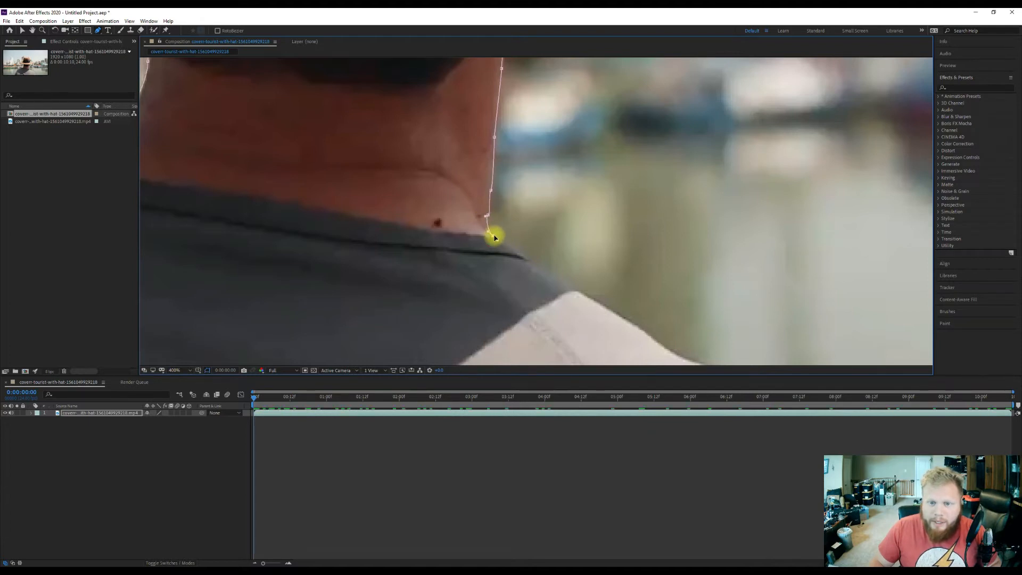
{"action": "left_click", "coordinate": [496, 239]}
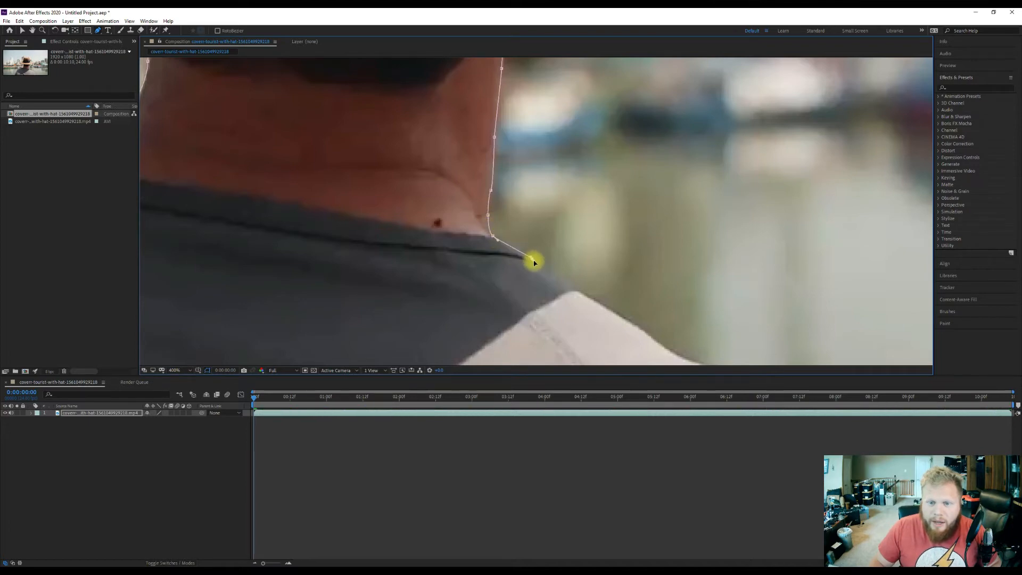
Trace the mask along the right shoulder and down the sleeve to the lower edge of the frame
{"action": "left_click_drag", "start_coordinate": [597, 283], "coordinate": [472, 226]}
{"action": "left_click", "coordinate": [484, 230]}
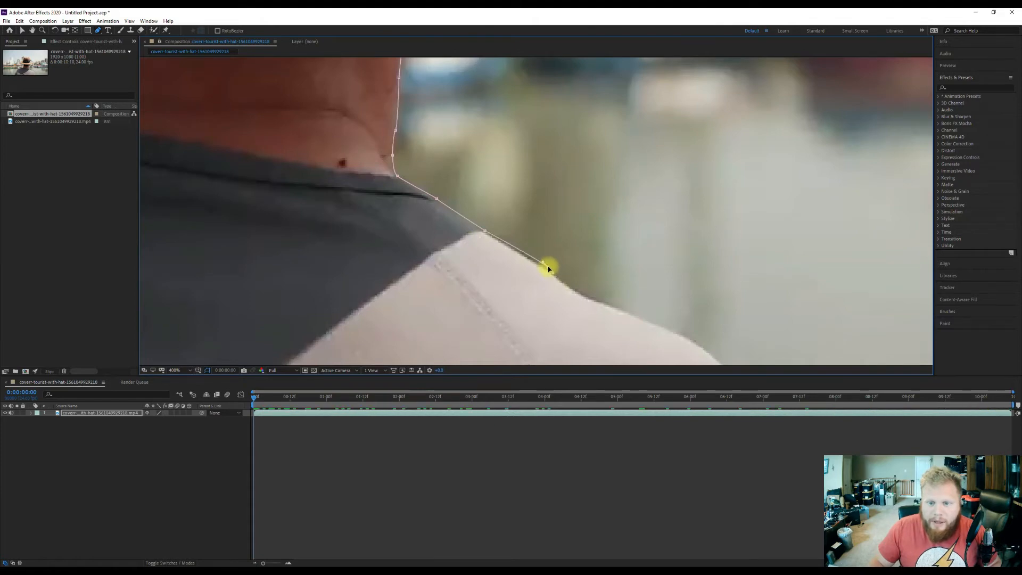
{"action": "left_click_drag", "start_coordinate": [660, 298], "coordinate": [543, 253]}
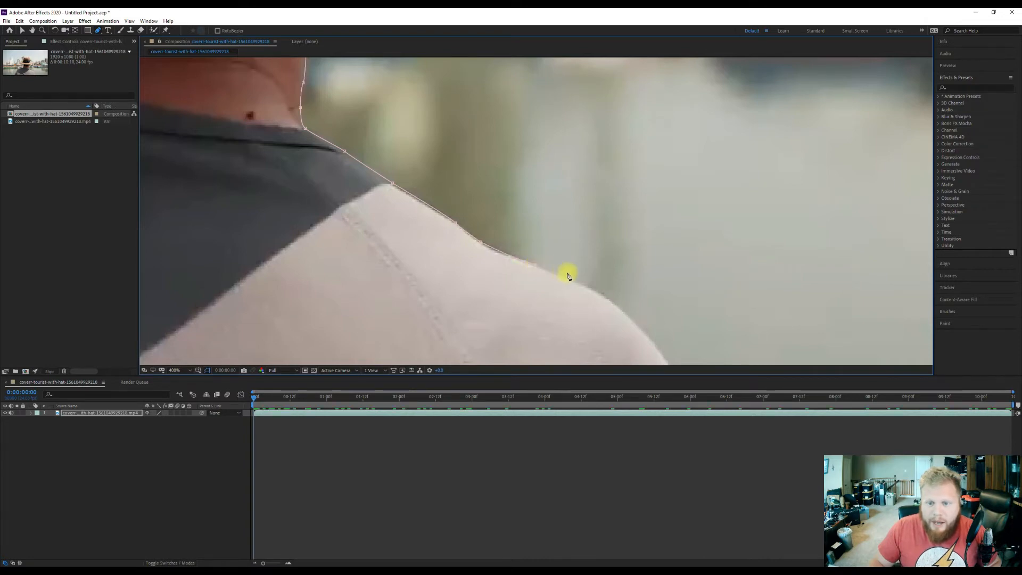
{"action": "left_click_drag", "start_coordinate": [579, 285], "coordinate": [446, 173]}
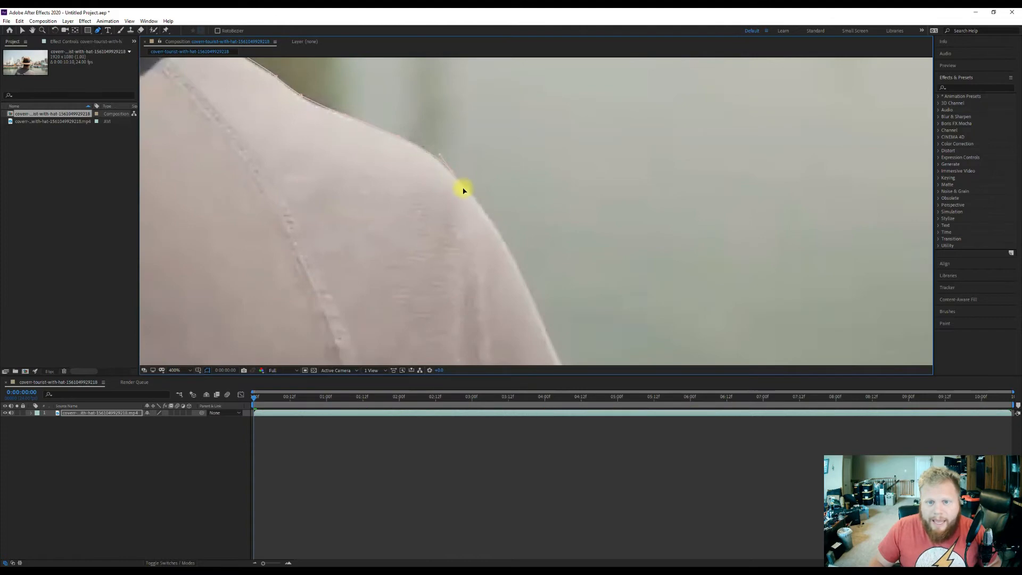
{"action": "left_click_drag", "start_coordinate": [577, 258], "coordinate": [477, 183]}
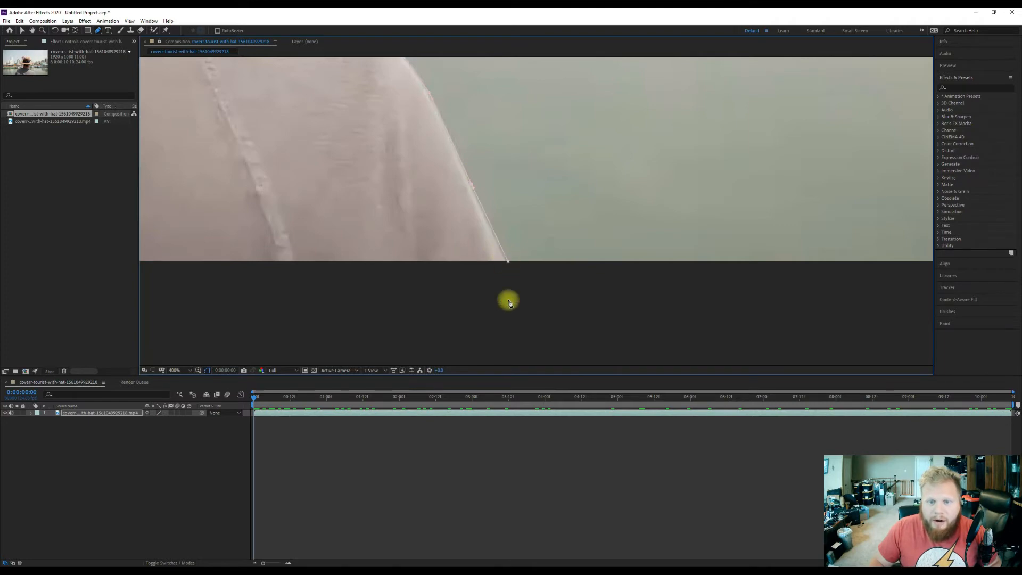
Close the mask with points placed below the frame, ending at the starting point beside the left sleeve
{"action": "left_click_drag", "start_coordinate": [506, 296], "coordinate": [618, 294]}
{"action": "scroll", "coordinate": [509, 274], "scroll_direction": "down", "scroll_amount": 2}
{"action": "left_click_drag", "start_coordinate": [399, 224], "coordinate": [517, 265]}
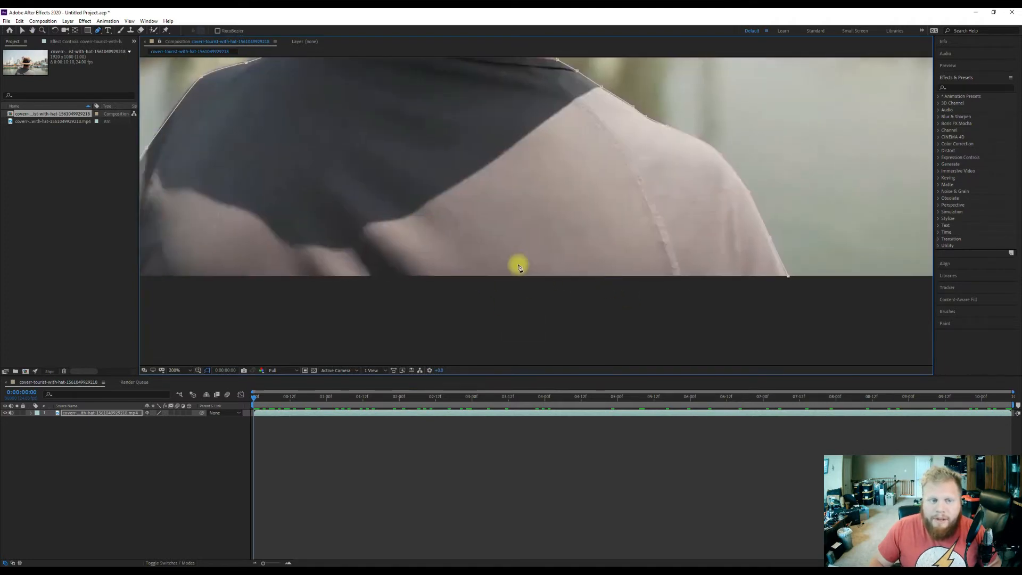
{"action": "scroll", "coordinate": [486, 278], "scroll_direction": "down", "scroll_amount": 1}
{"action": "left_click", "coordinate": [660, 266]}
{"action": "left_click", "coordinate": [484, 286]}
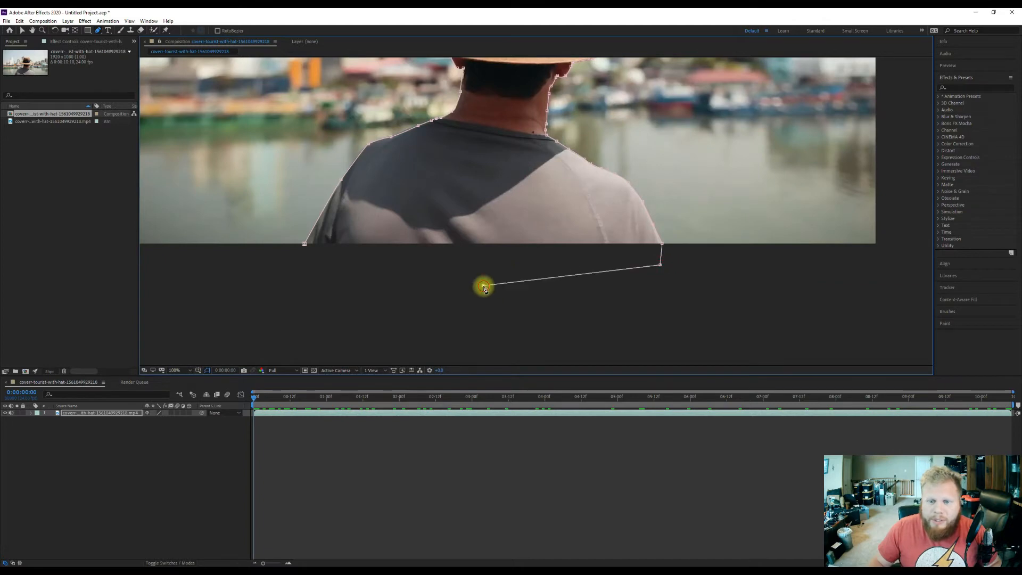
{"action": "left_click", "coordinate": [300, 272]}
{"action": "left_click", "coordinate": [305, 244]}
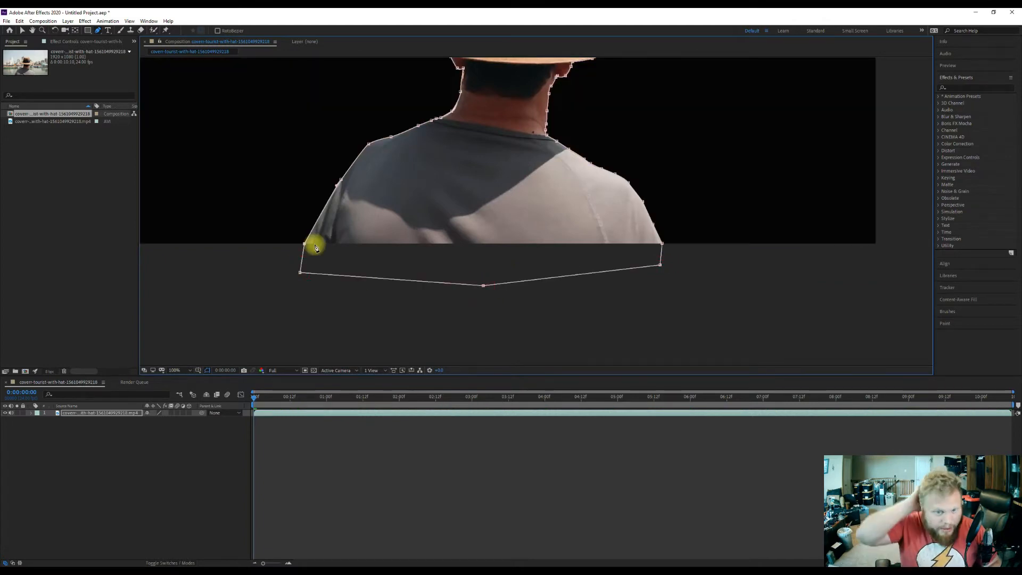
Switch to the Selection tool, deselect the footage layer and examine the edges of the cut-out man
{"action": "scroll", "coordinate": [370, 118], "scroll_direction": "down", "scroll_amount": 1}
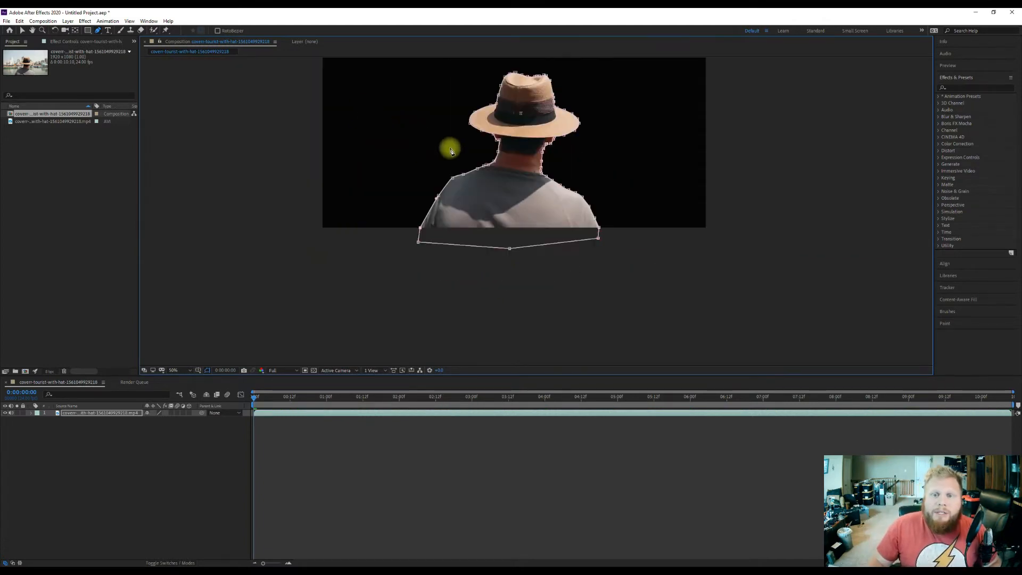
{"action": "left_click_drag", "start_coordinate": [468, 127], "coordinate": [389, 199]}
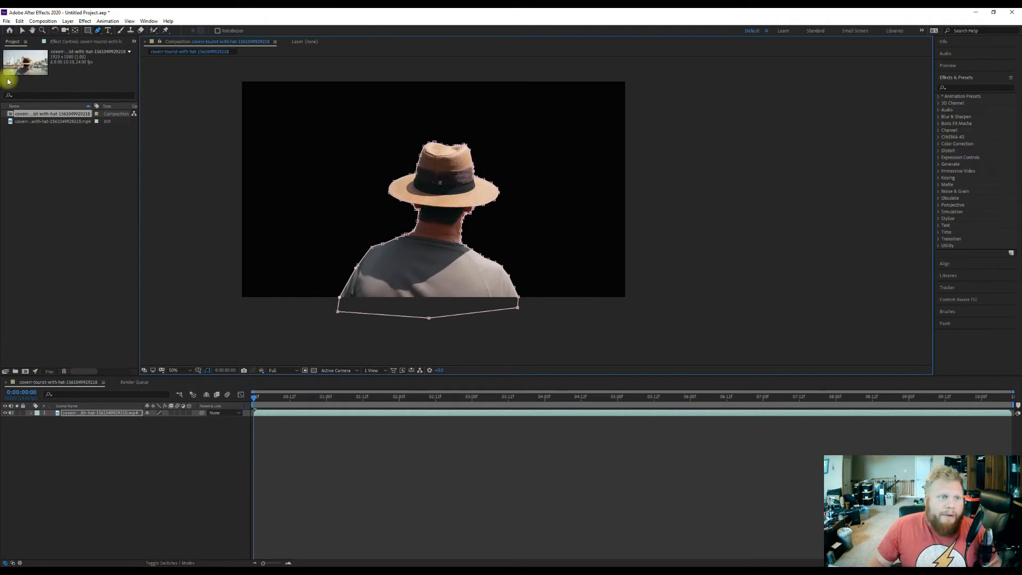
{"action": "left_click", "coordinate": [23, 30]}
{"action": "left_click", "coordinate": [757, 158]}
{"action": "left_click_drag", "start_coordinate": [562, 226], "coordinate": [742, 200]}
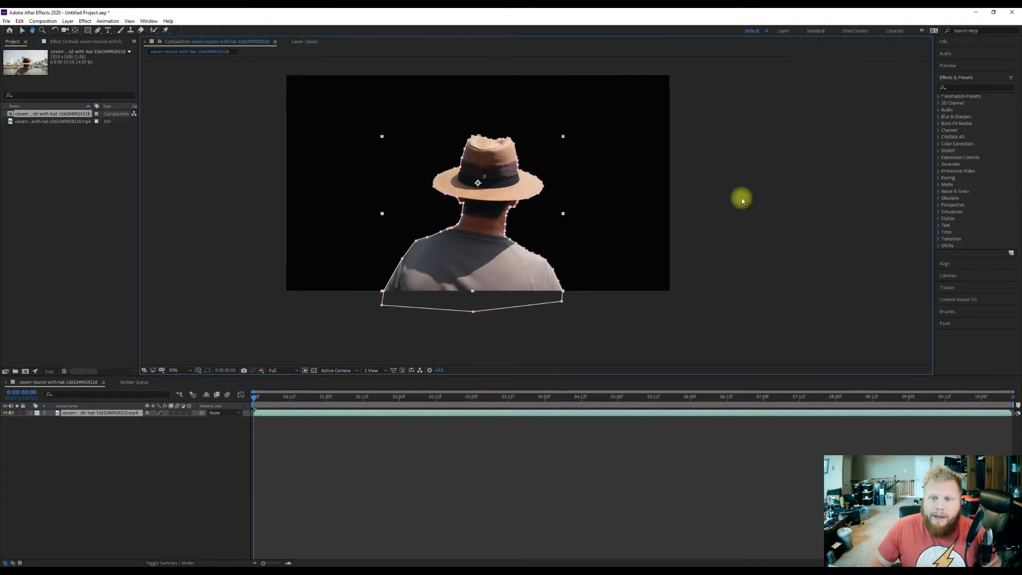
{"action": "left_click", "coordinate": [765, 194]}
{"action": "left_click_drag", "start_coordinate": [442, 306], "coordinate": [464, 303]}
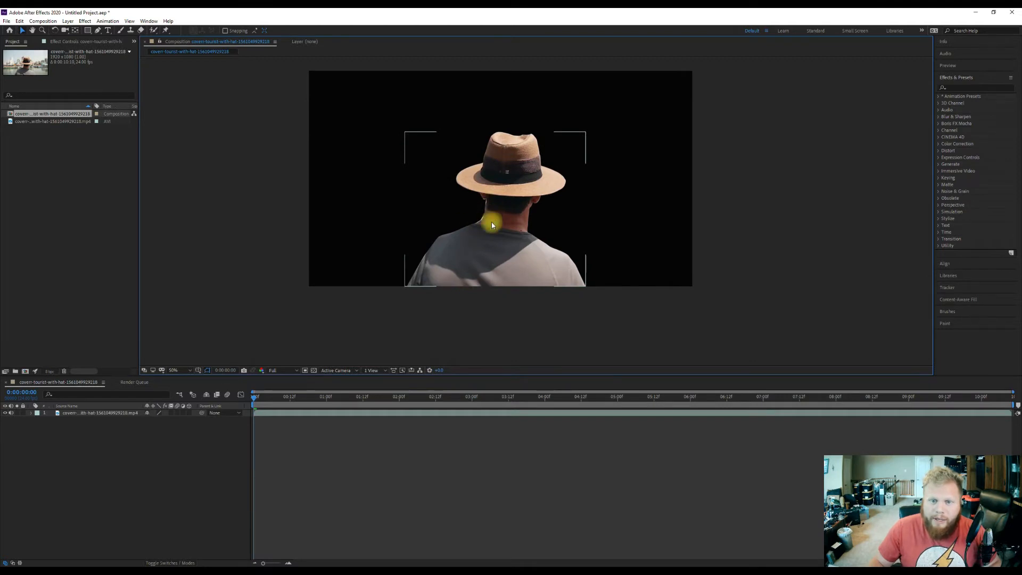
{"action": "key", "text": "period"}
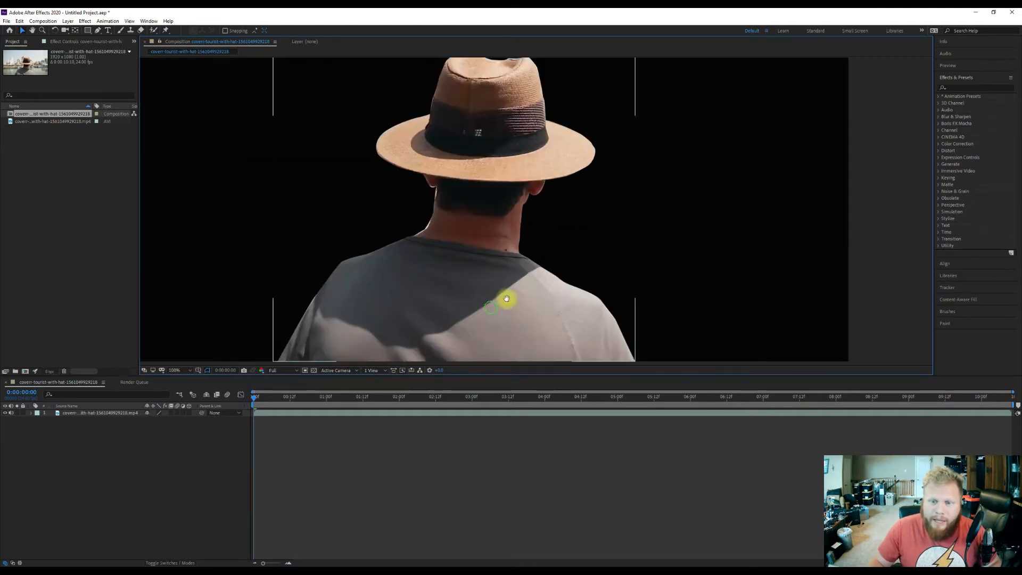
{"action": "left_click_drag", "start_coordinate": [490, 307], "coordinate": [612, 255]}
{"action": "scroll", "coordinate": [415, 277], "scroll_direction": "up", "scroll_amount": 1}
{"action": "scroll", "coordinate": [356, 249], "scroll_direction": "down", "scroll_amount": 1}
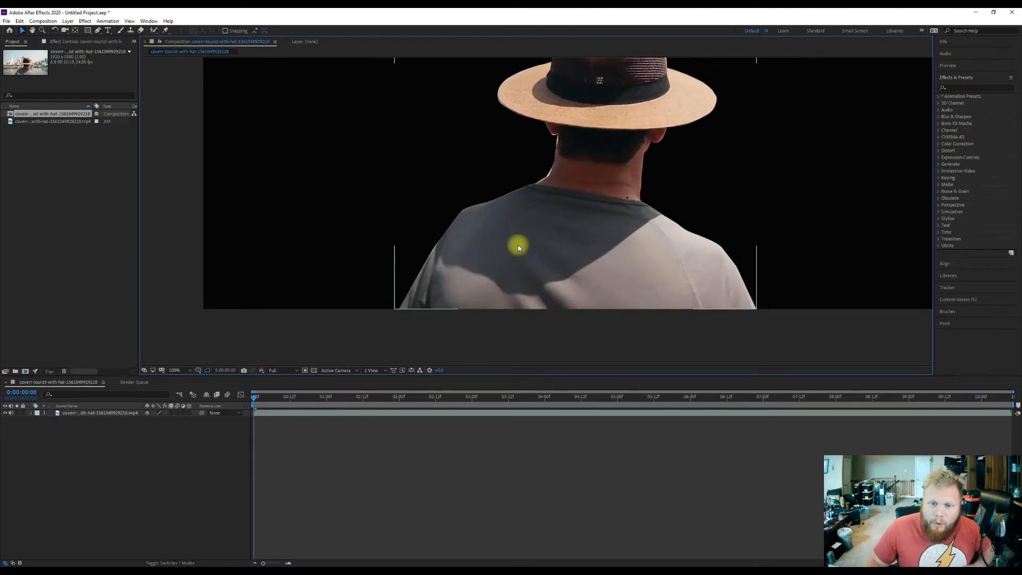
Expand the footage layer's Masks group down to the Mask 1 properties and select Mask Path
{"action": "left_click", "coordinate": [64, 413]}
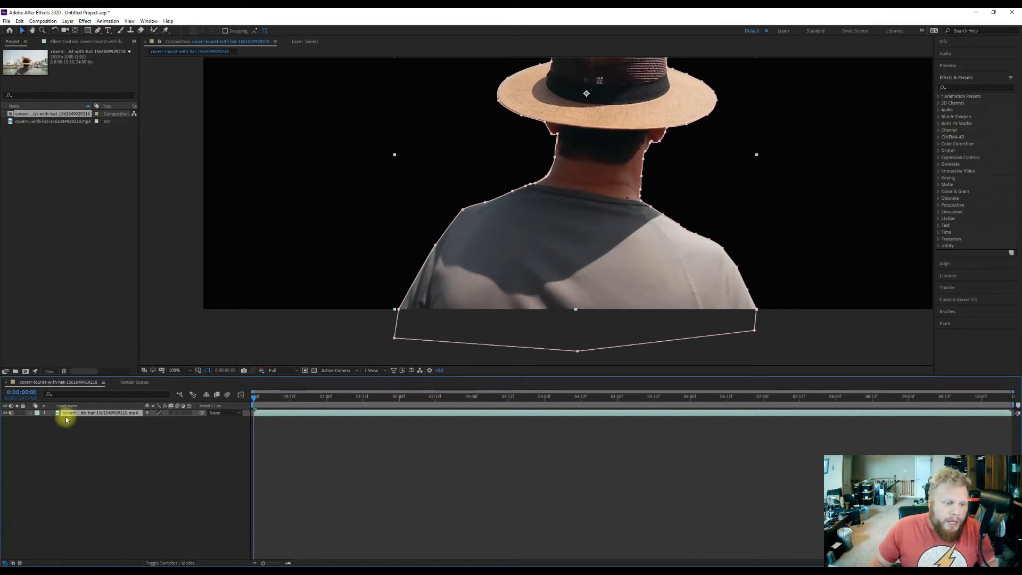
{"action": "left_click", "coordinate": [29, 414]}
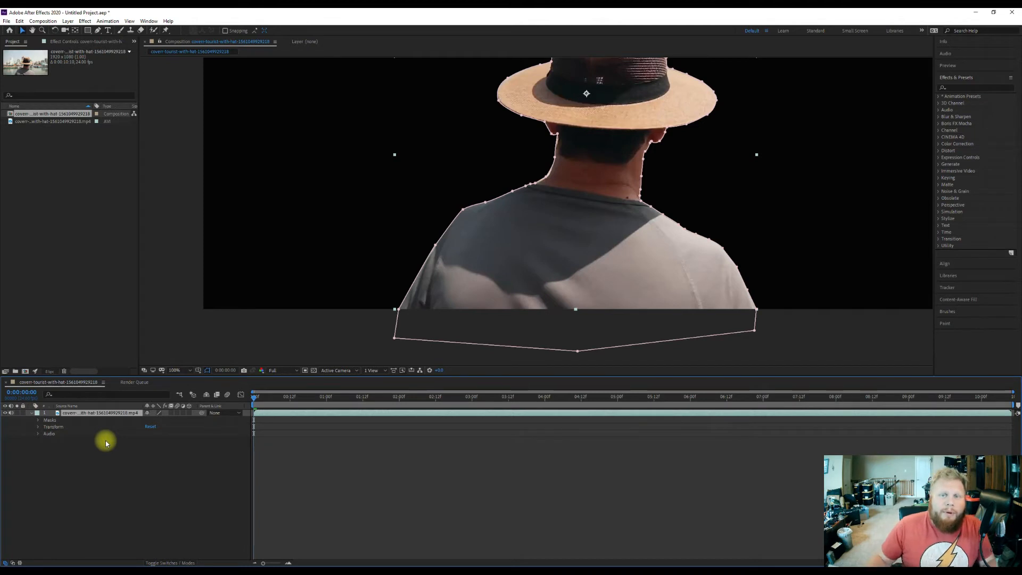
{"action": "left_click", "coordinate": [39, 419]}
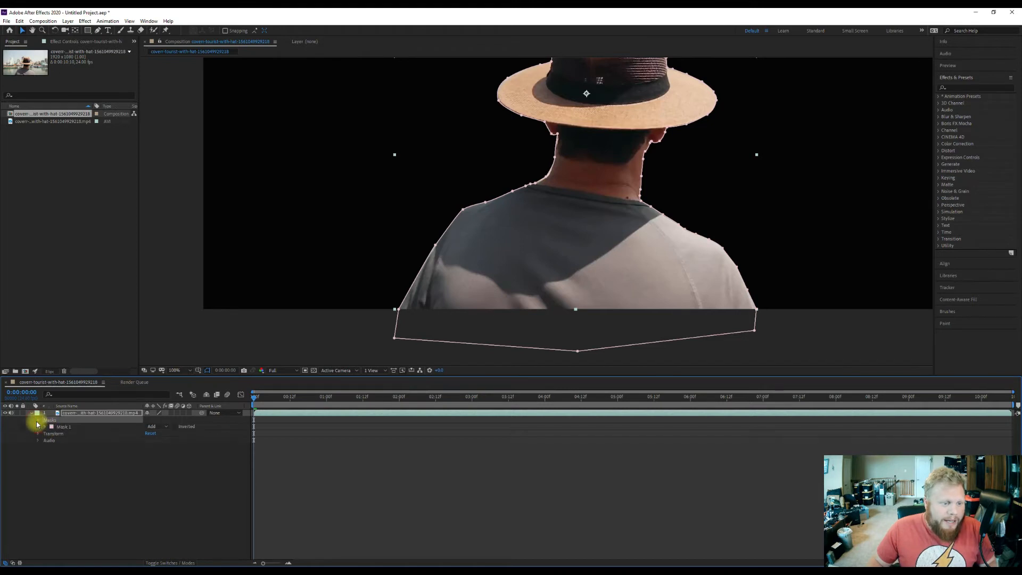
{"action": "left_click", "coordinate": [45, 427]}
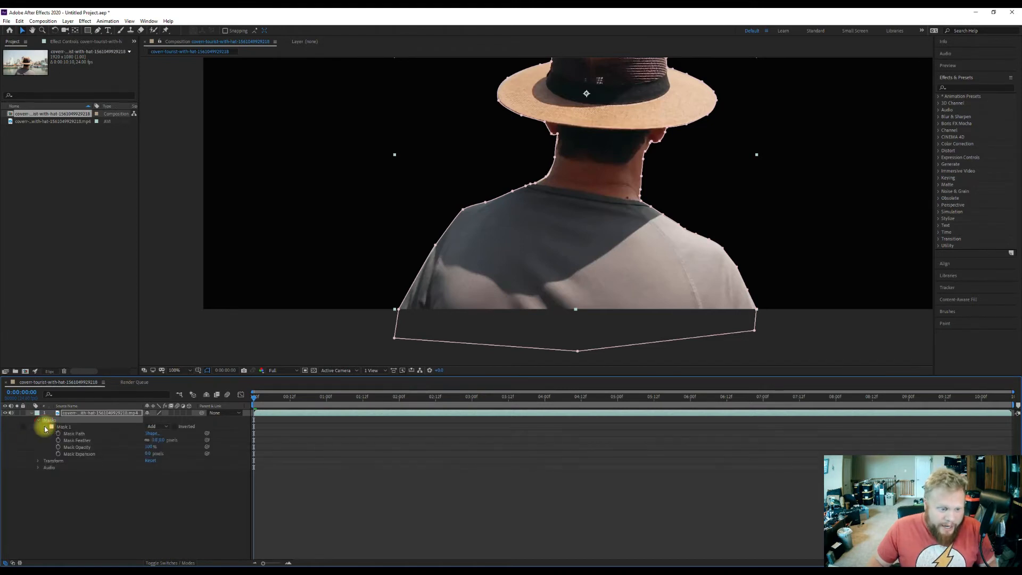
{"action": "left_click", "coordinate": [73, 433]}
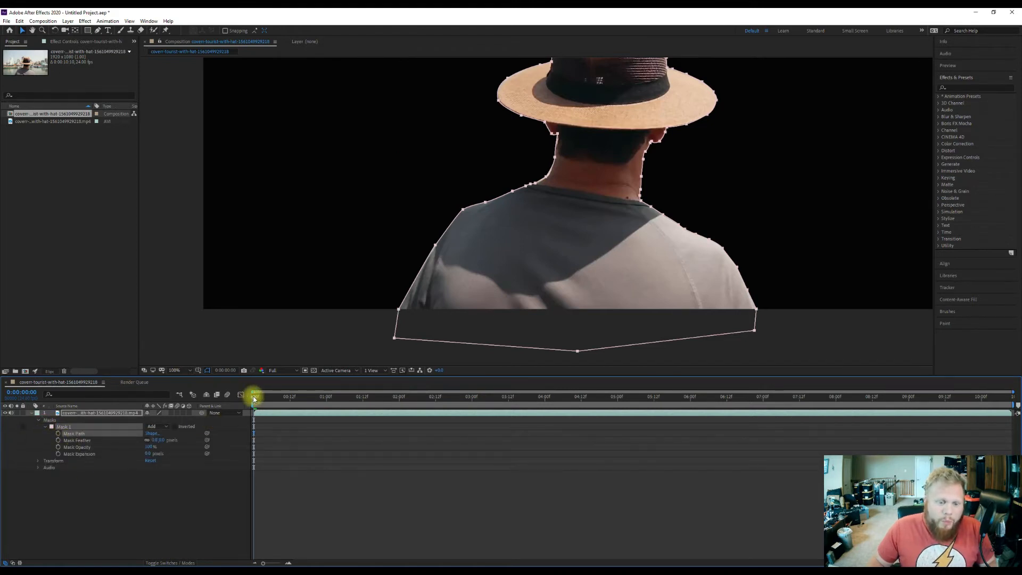
Scrub through the timeline to check how the mask fits the man as he moves
{"action": "left_click_drag", "start_coordinate": [253, 397], "coordinate": [426, 418]}
{"action": "key", "text": "space"}
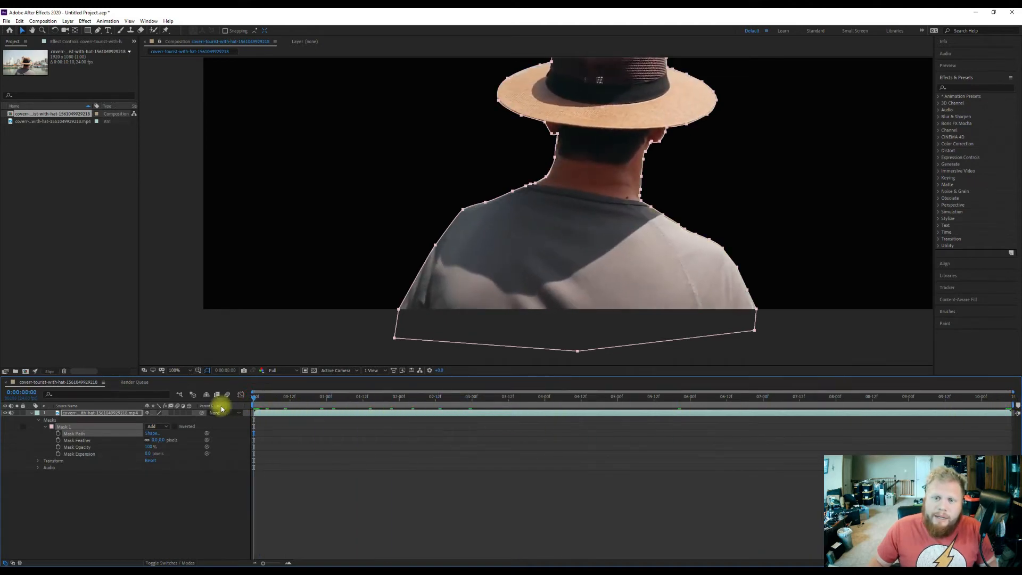
{"action": "left_click_drag", "start_coordinate": [695, 412], "coordinate": [1018, 410]}
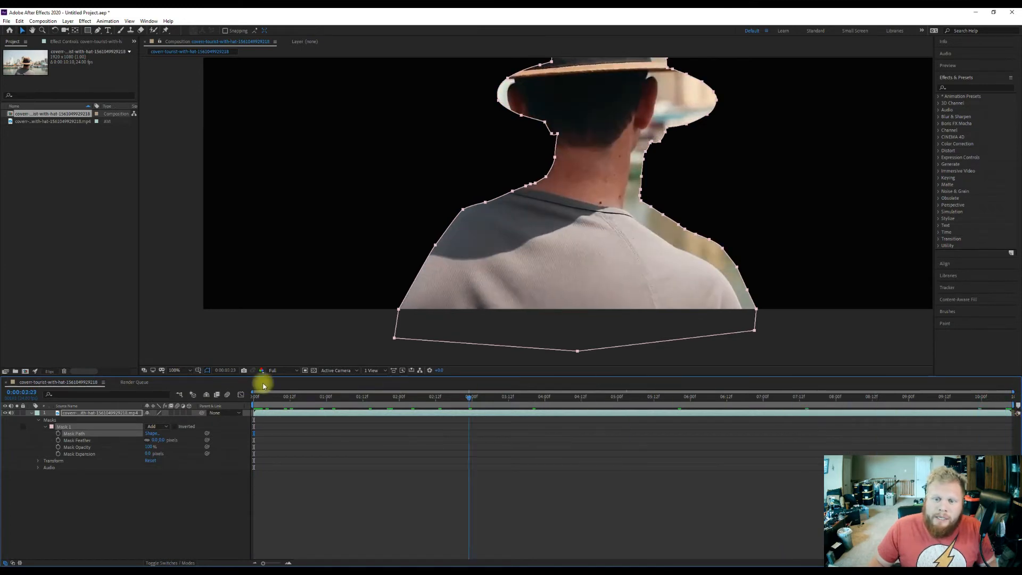
Enable Mask Path keyframing at the first frame and refine the mask points along the man's left sleeve
{"action": "key", "text": "Home"}
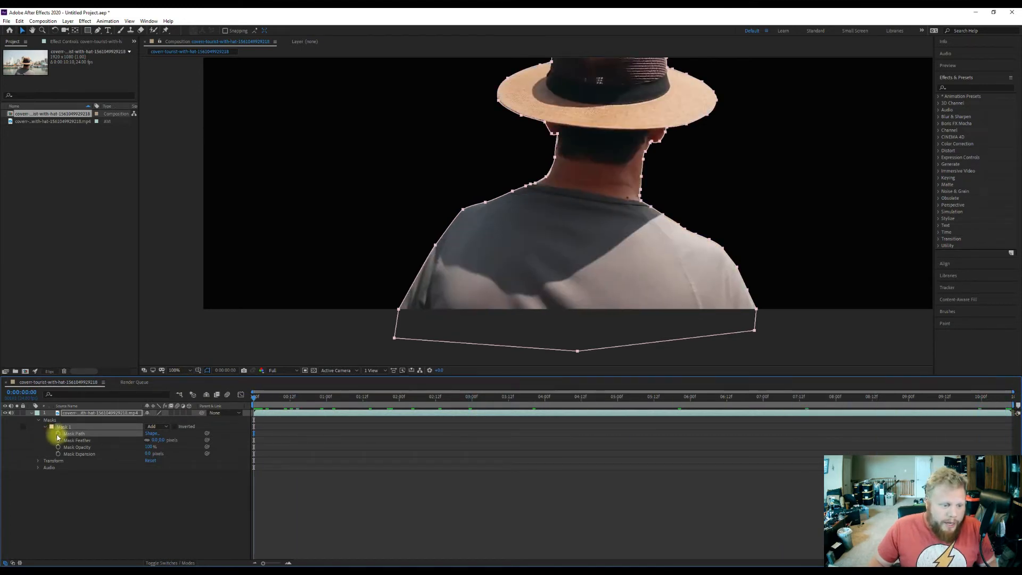
{"action": "left_click_drag", "start_coordinate": [491, 217], "coordinate": [433, 301]}
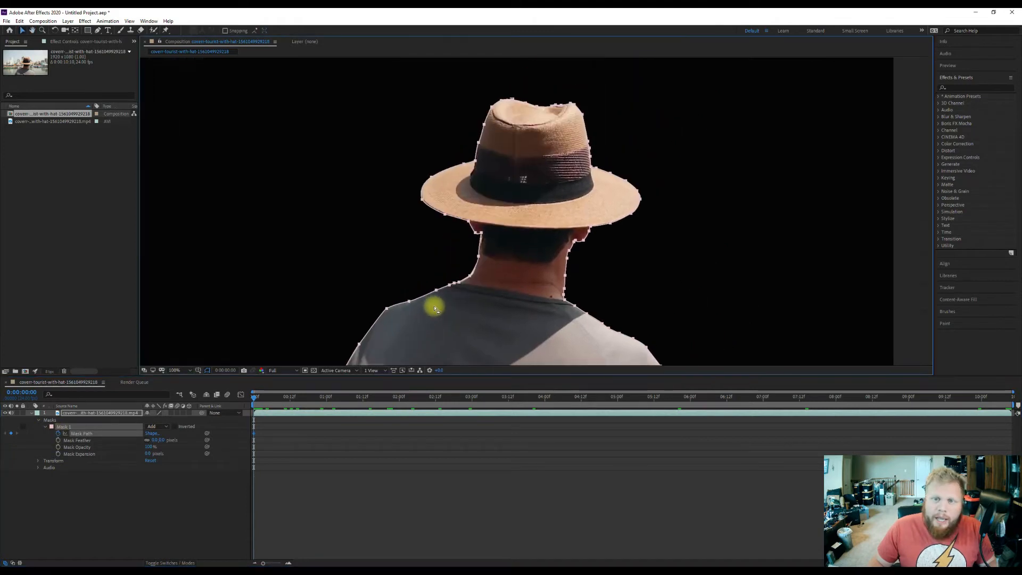
{"action": "left_click_drag", "start_coordinate": [489, 319], "coordinate": [522, 249]}
{"action": "left_click_drag", "start_coordinate": [463, 309], "coordinate": [485, 236]}
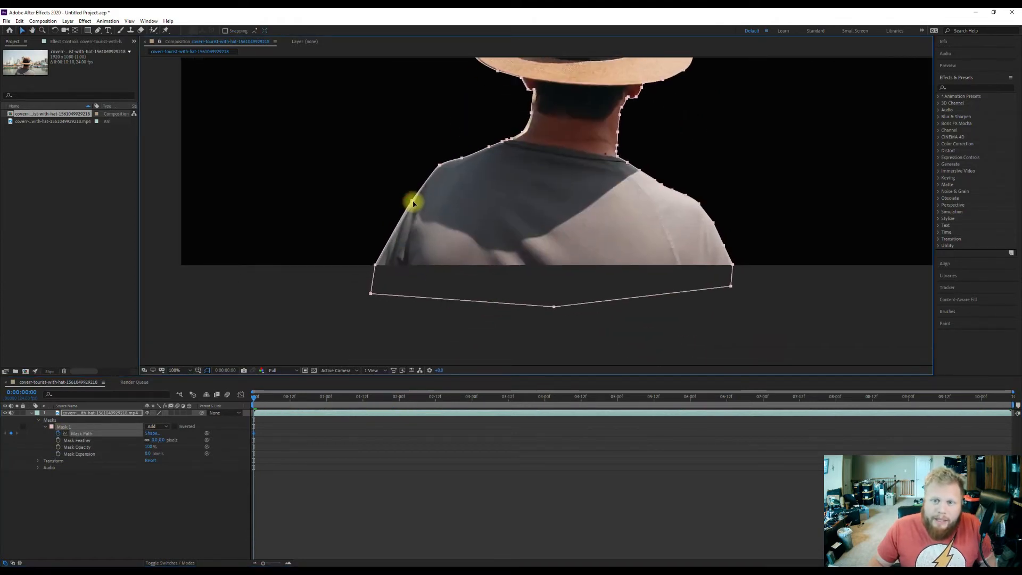
{"action": "double_click", "coordinate": [422, 193]}
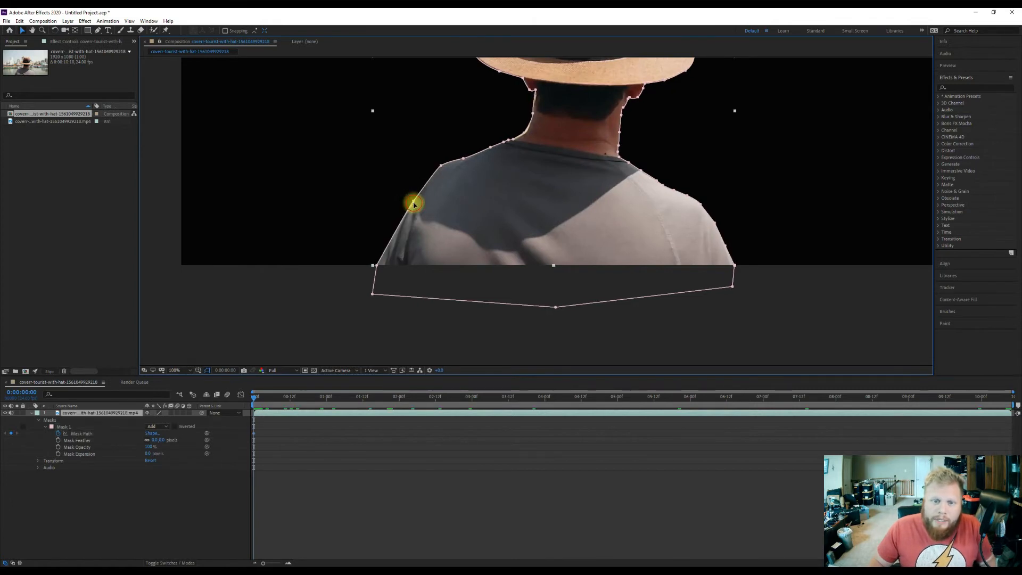
{"action": "left_click_drag", "start_coordinate": [414, 202], "coordinate": [414, 201]}
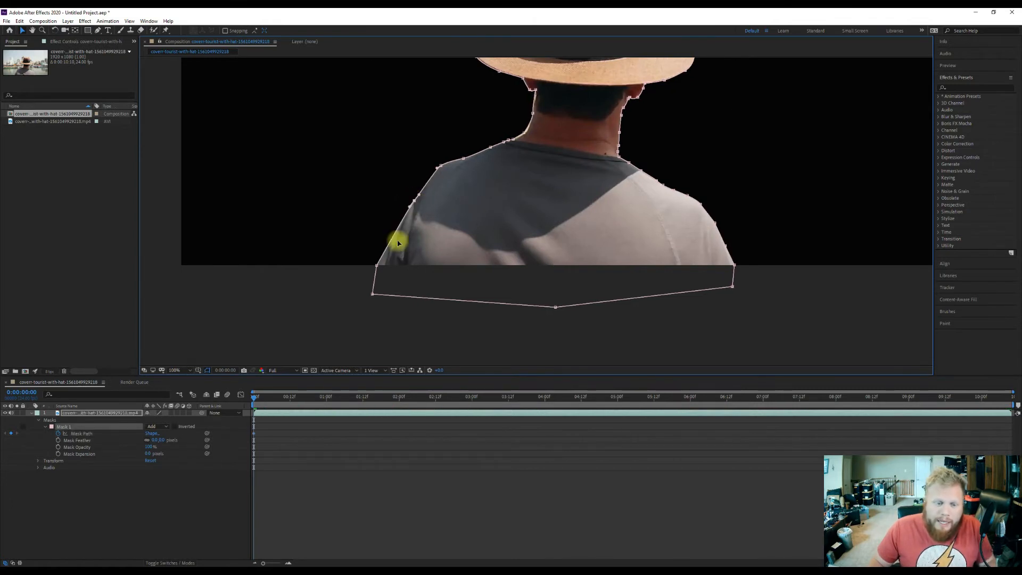
At 0:00:10:09, select the Mask Path and shift the whole mask left over the man's body
{"action": "left_click_drag", "start_coordinate": [256, 399], "coordinate": [1014, 396]}
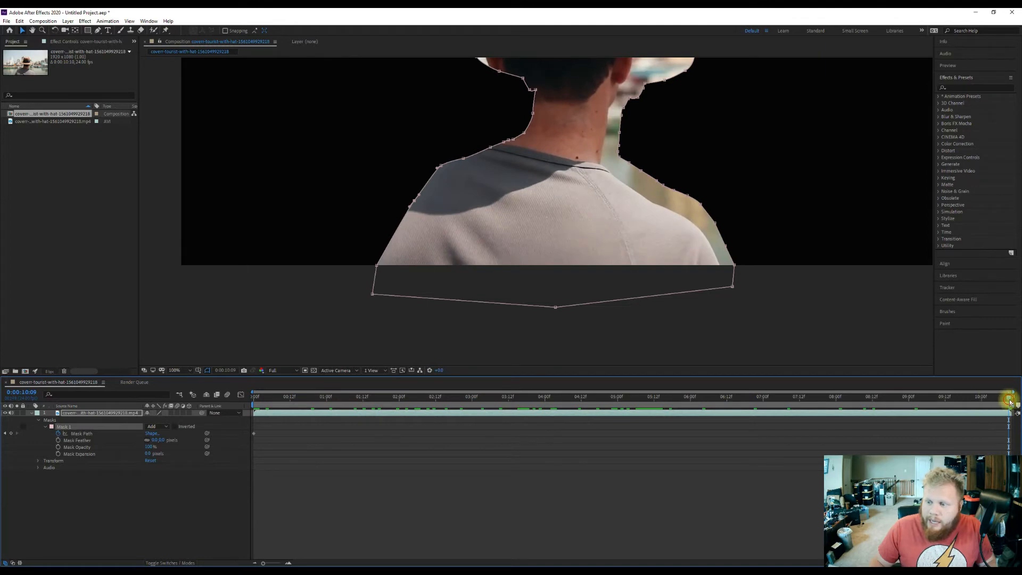
{"action": "left_click_drag", "start_coordinate": [603, 244], "coordinate": [609, 317]}
{"action": "scroll", "coordinate": [601, 311], "scroll_direction": "down", "scroll_amount": 1}
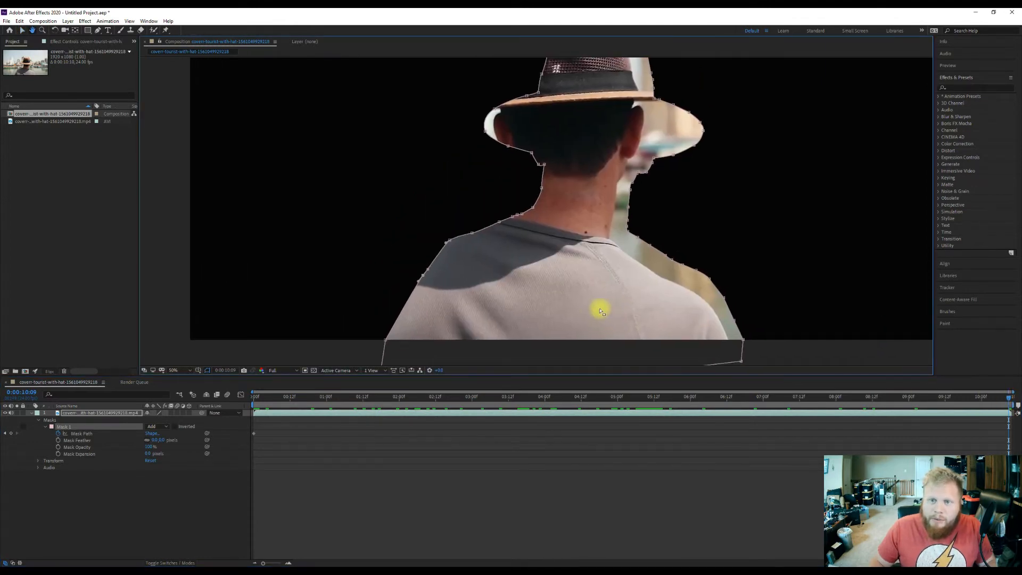
{"action": "left_click", "coordinate": [81, 434]}
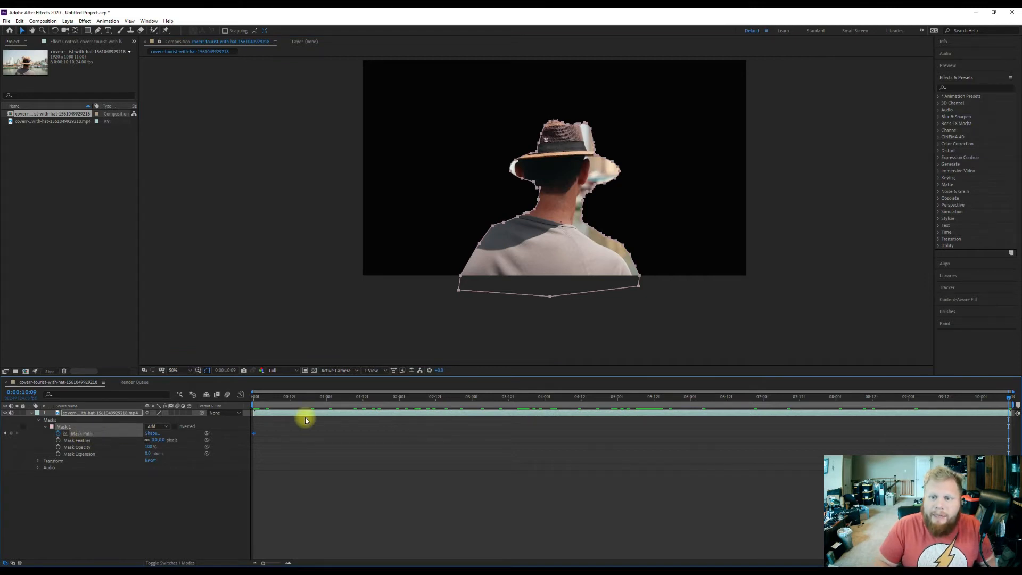
{"action": "key", "text": "shift+Left"}
{"action": "key", "text": "shift+Left"}
{"action": "key", "text": "shift+Left"}
{"action": "key", "text": "shift+Left"}
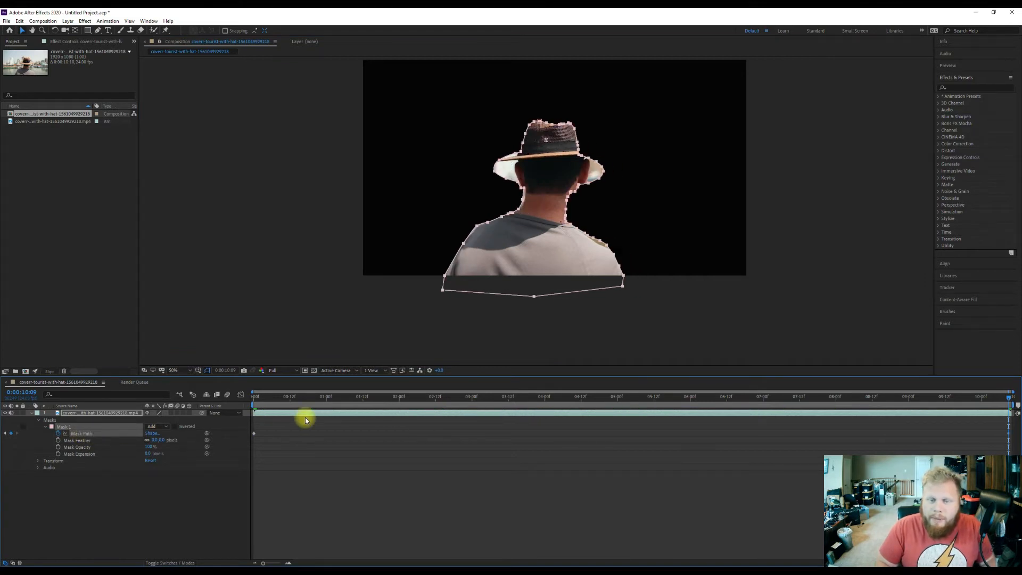
Nudge the whole mask vertically and slightly right to best fit the man's hat and shoulders
{"action": "key", "text": "shift+Up"}
{"action": "key", "text": "shift+Up"}
{"action": "key", "text": "shift+Up"}
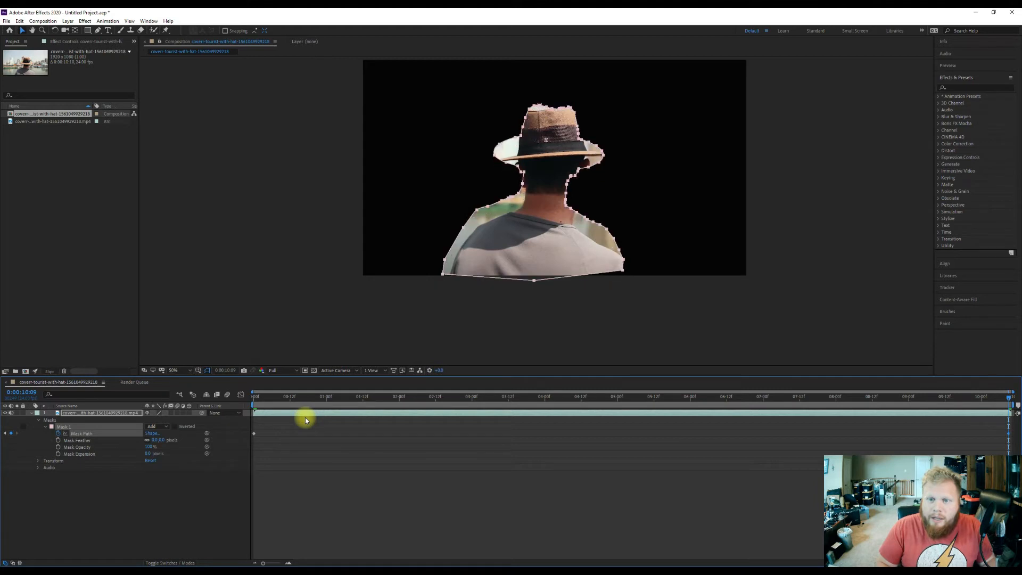
{"action": "key", "text": "shift+Down"}
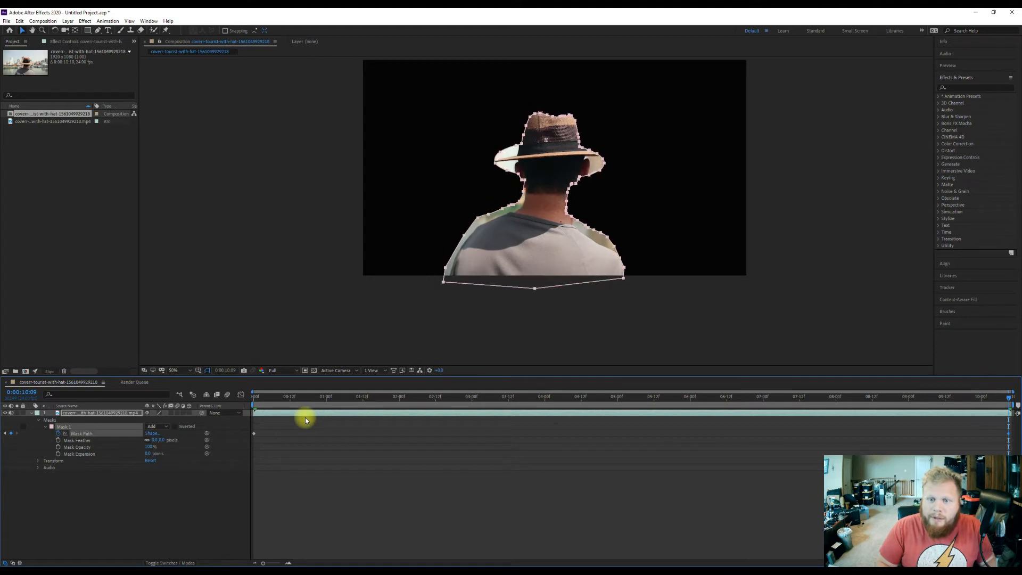
{"action": "key", "text": "shift+Down"}
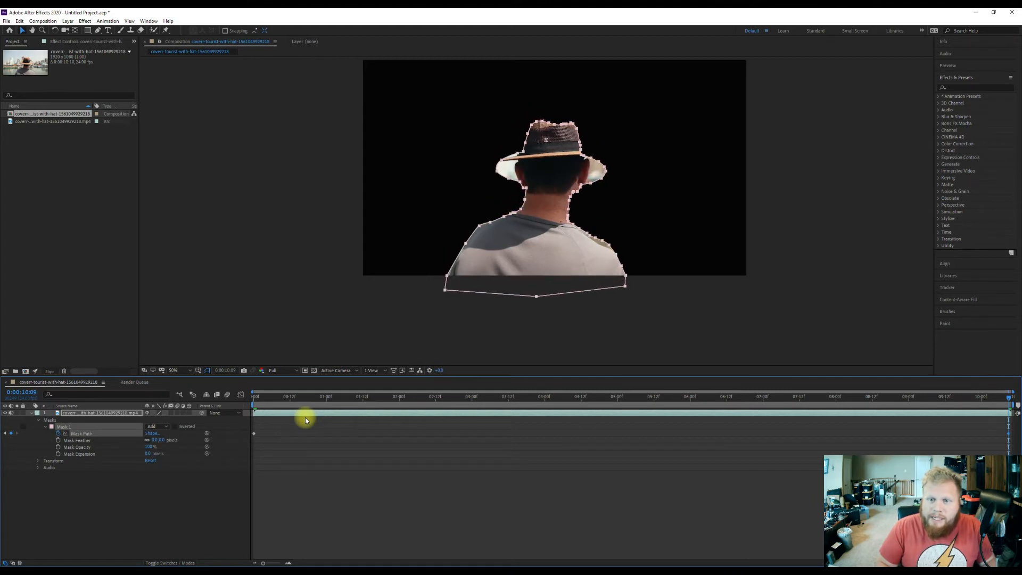
{"action": "key", "text": "Up"}
{"action": "key", "text": "Up"}
{"action": "key", "text": "Right"}
{"action": "key", "text": "Right"}
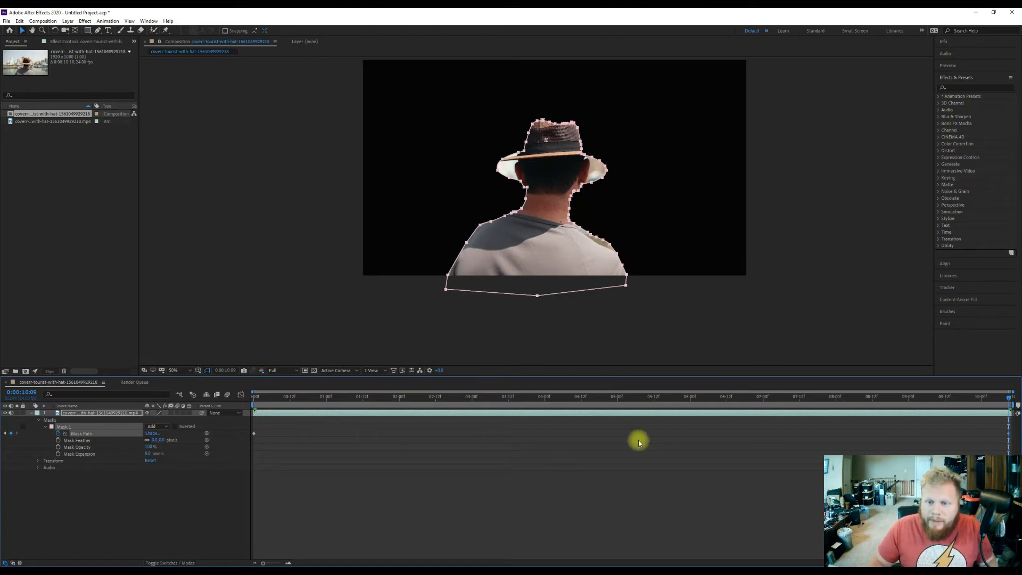
At 0:00:02:14, move the mask points along the left sleeve onto the shirt's edge
{"action": "left_click_drag", "start_coordinate": [1006, 398], "coordinate": [441, 411]}
{"action": "scroll", "coordinate": [558, 311], "scroll_direction": "up", "scroll_amount": 3}
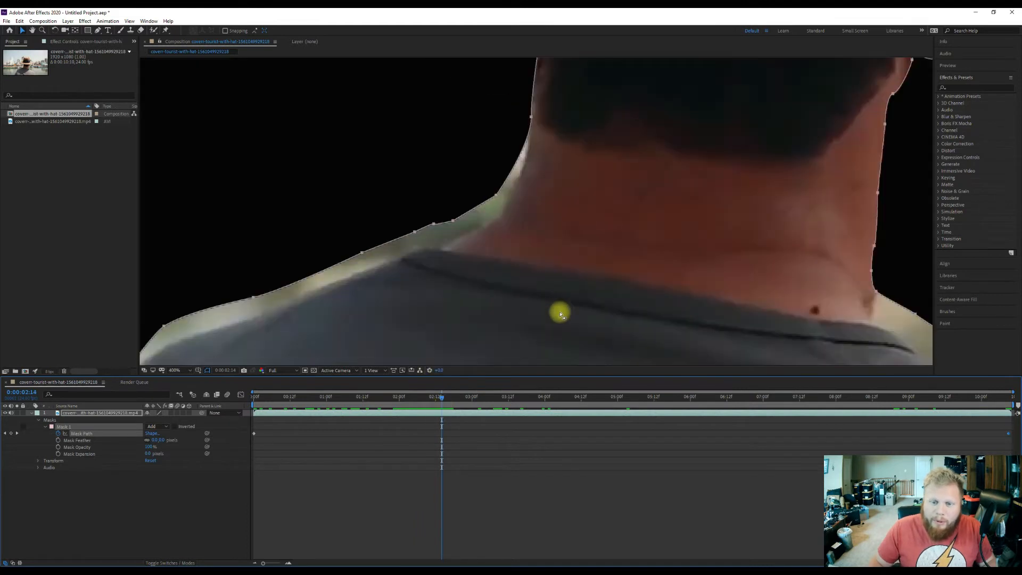
{"action": "scroll", "coordinate": [461, 266], "scroll_direction": "down", "scroll_amount": 1}
{"action": "left_click_drag", "start_coordinate": [465, 273], "coordinate": [581, 100]}
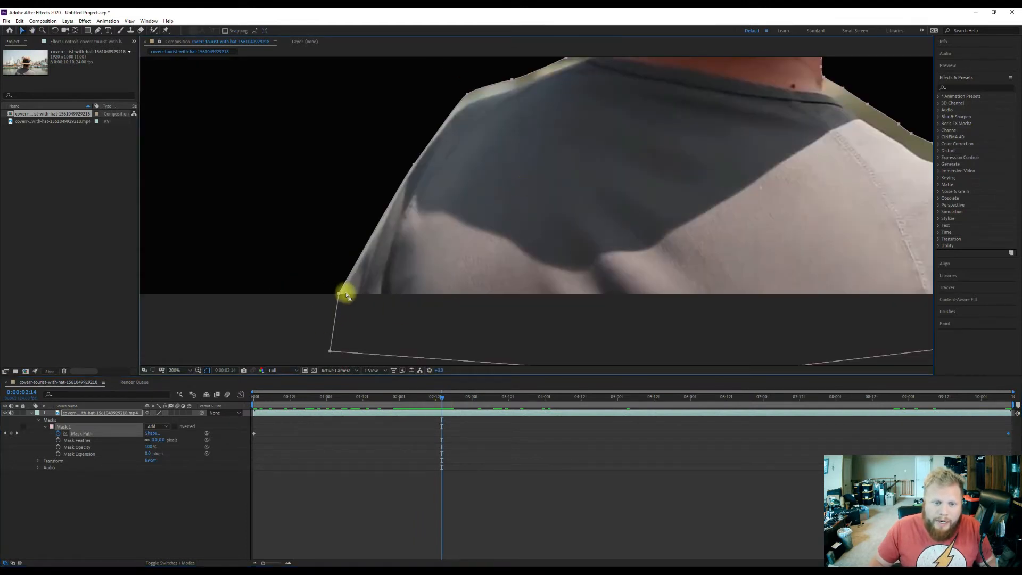
{"action": "left_click", "coordinate": [354, 310]}
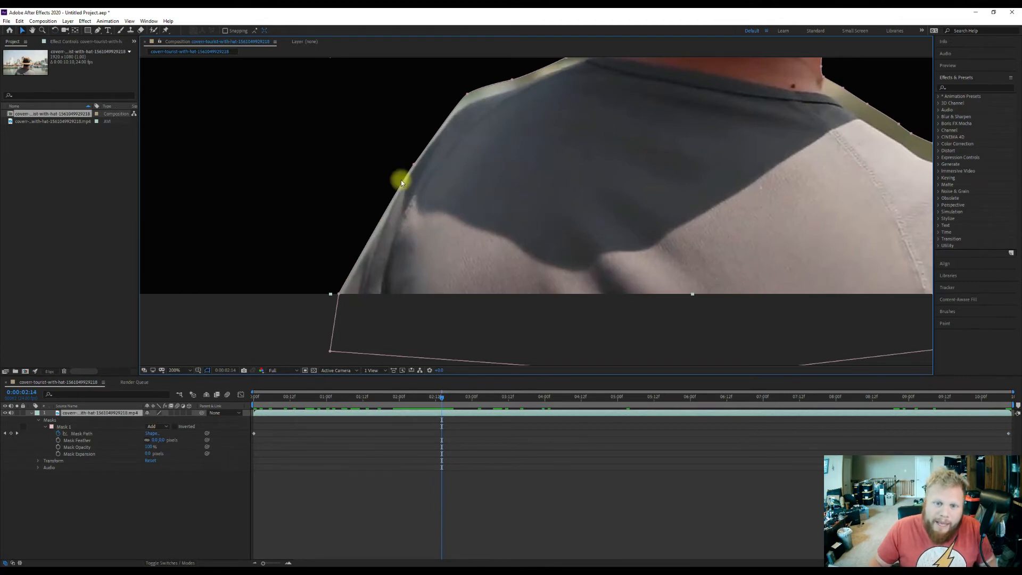
{"action": "left_click_drag", "start_coordinate": [413, 165], "coordinate": [407, 174]}
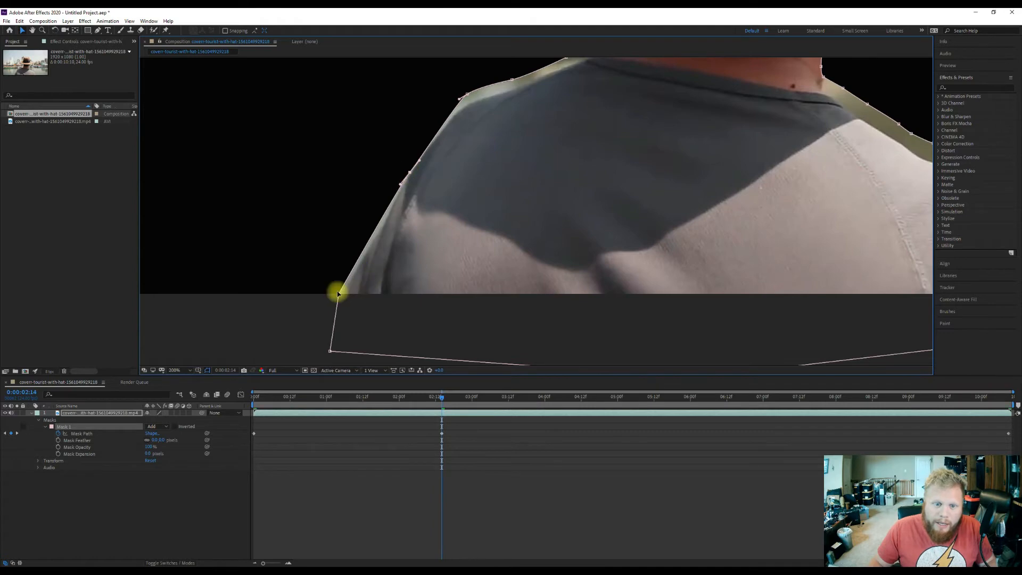
Refit the mask points along the left shoulder, collar and left side of the neck
{"action": "scroll", "coordinate": [506, 218], "scroll_direction": "up", "scroll_amount": 5}
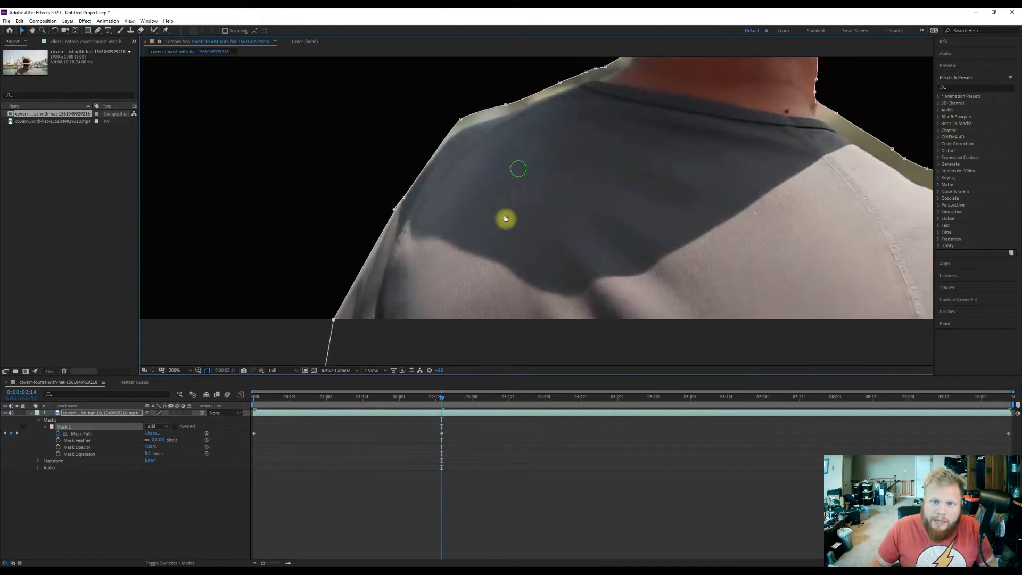
{"action": "left_click_drag", "start_coordinate": [436, 212], "coordinate": [432, 225]}
{"action": "left_click_drag", "start_coordinate": [481, 199], "coordinate": [470, 209]}
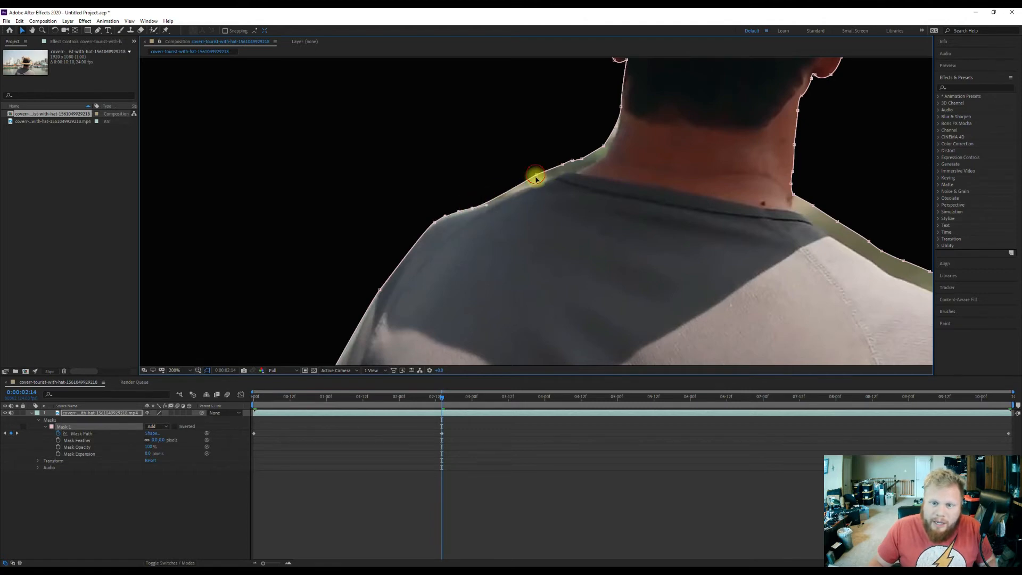
{"action": "left_click_drag", "start_coordinate": [536, 178], "coordinate": [607, 151]}
{"action": "left_click_drag", "start_coordinate": [638, 129], "coordinate": [595, 263]}
{"action": "mouse_move", "coordinate": [583, 195]}
{"action": "left_mouse_down"}
{"action": "mouse_move", "coordinate": [577, 216]}
{"action": "mouse_move", "coordinate": [555, 198]}
{"action": "mouse_move", "coordinate": [564, 200]}
{"action": "left_mouse_up"}
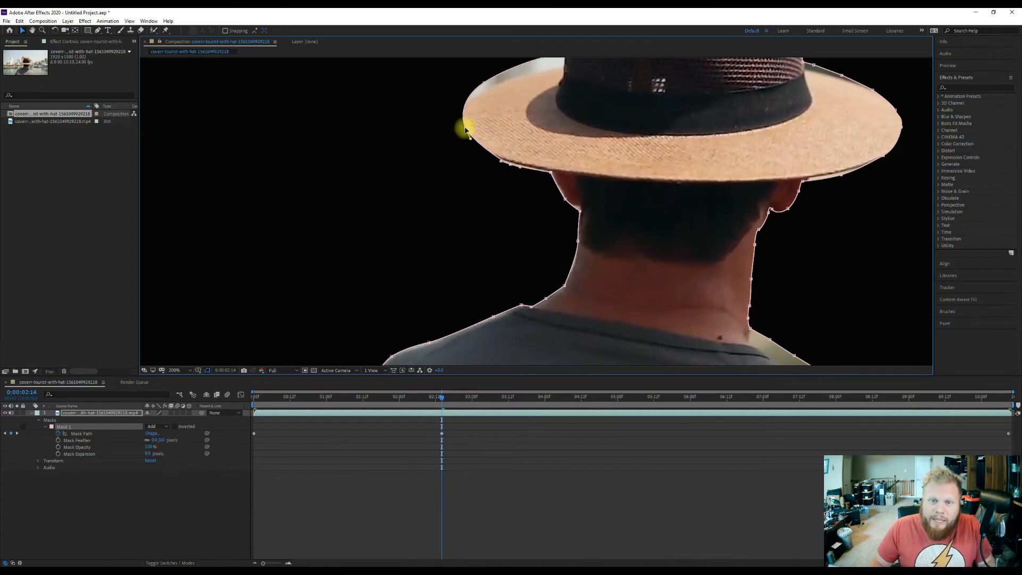
Move the mask points and curve handles on the hat brim's left side to follow its edge
{"action": "left_click_drag", "start_coordinate": [465, 129], "coordinate": [467, 191]}
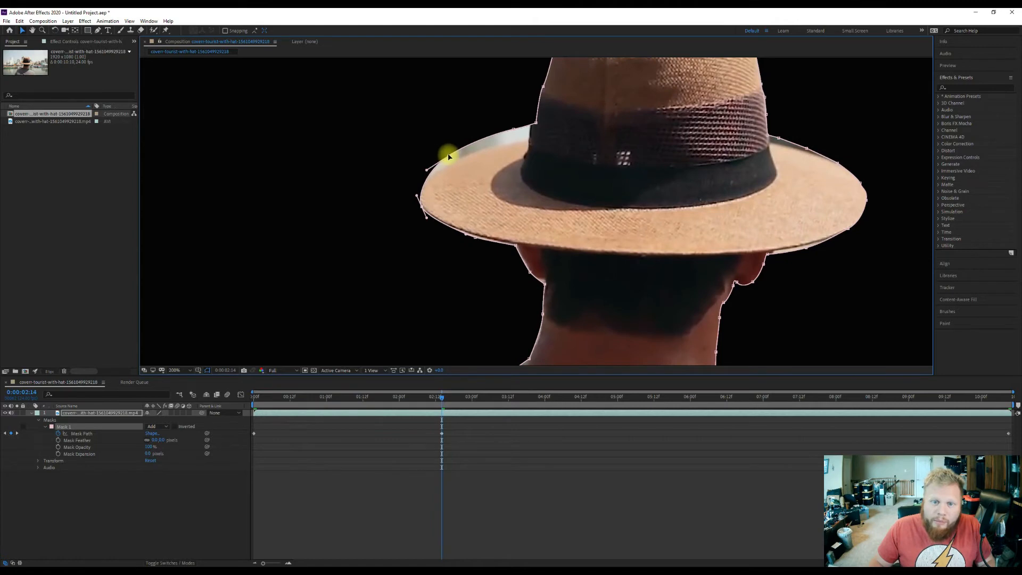
{"action": "mouse_move", "coordinate": [448, 156]}
{"action": "left_mouse_down"}
{"action": "mouse_move", "coordinate": [434, 159]}
{"action": "mouse_move", "coordinate": [442, 169]}
{"action": "left_mouse_up"}
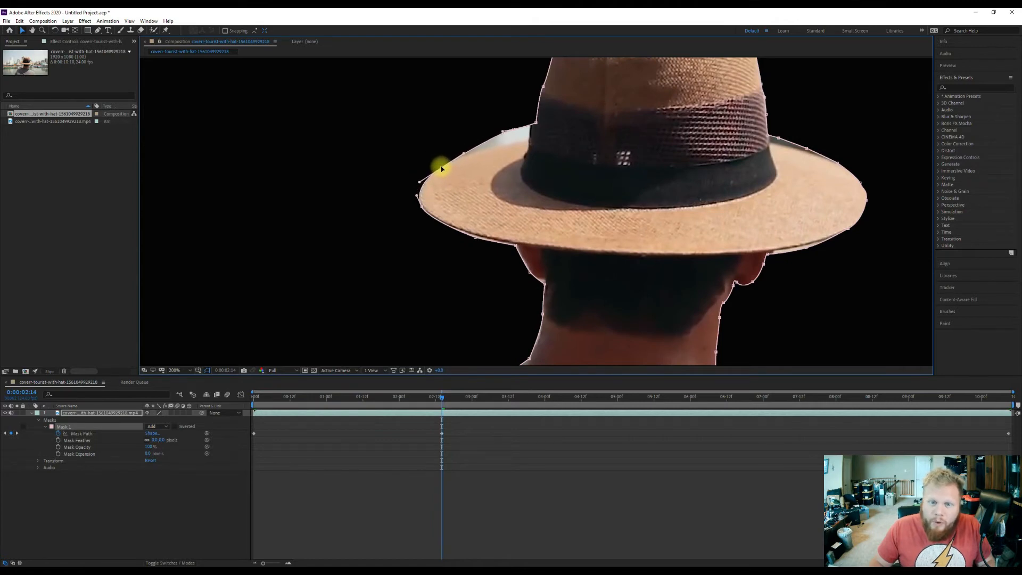
{"action": "left_click_drag", "start_coordinate": [512, 130], "coordinate": [499, 144]}
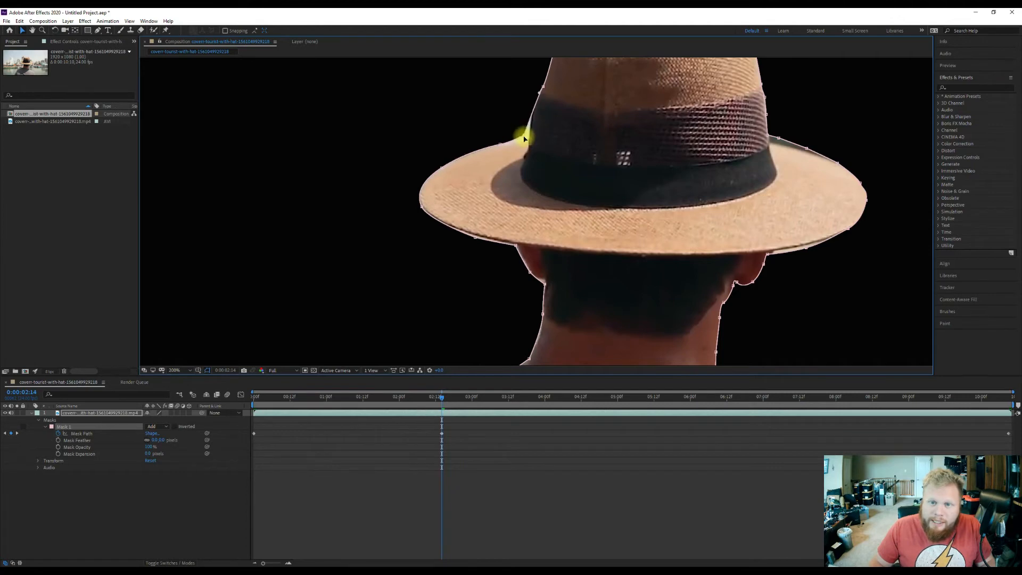
Adjust the mask points up the left side and across the top of the hat's crown
{"action": "left_click_drag", "start_coordinate": [569, 116], "coordinate": [513, 151]}
{"action": "left_click_drag", "start_coordinate": [534, 113], "coordinate": [578, 97]}
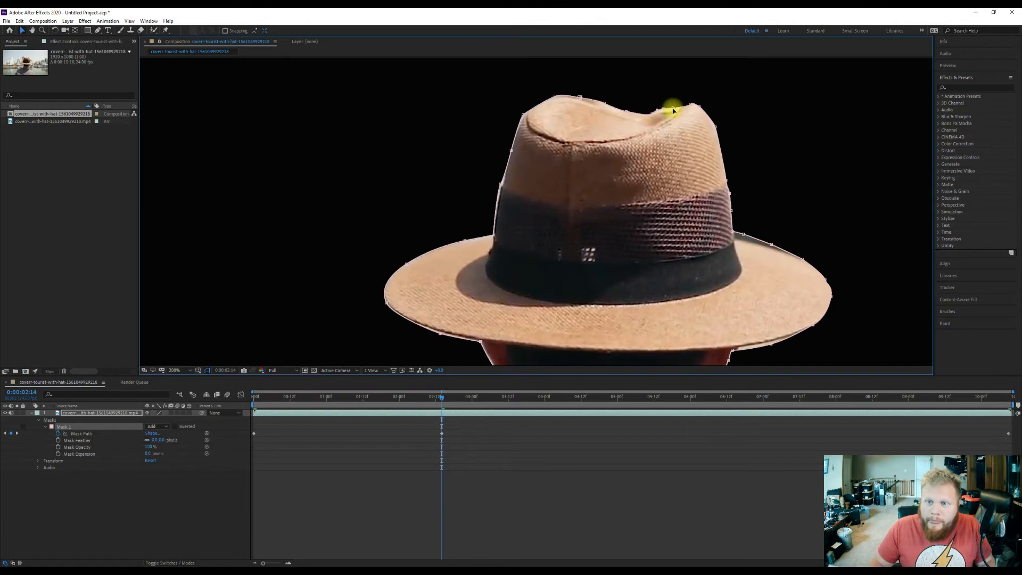
{"action": "left_click", "coordinate": [693, 107]}
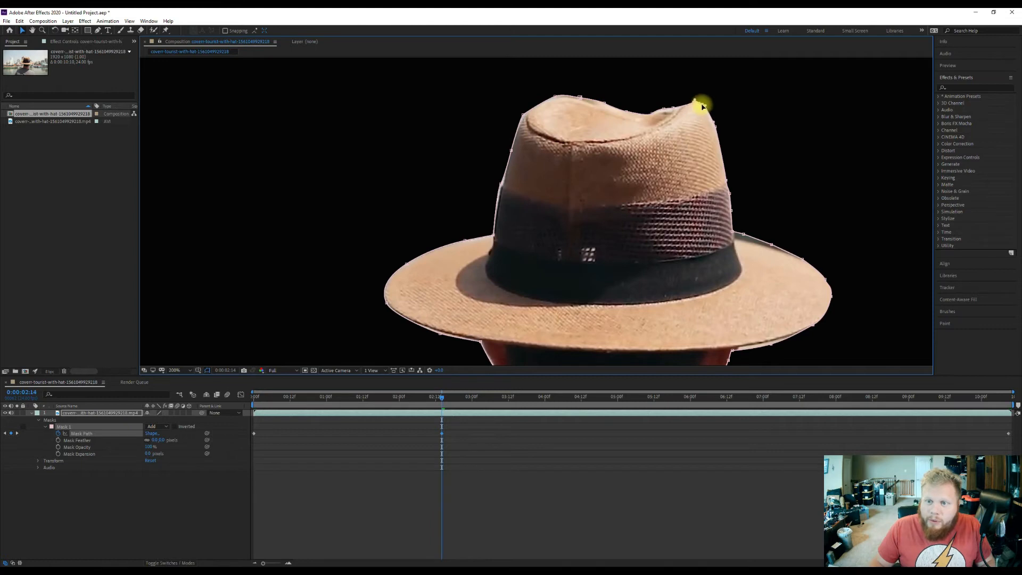
{"action": "left_click", "coordinate": [676, 105]}
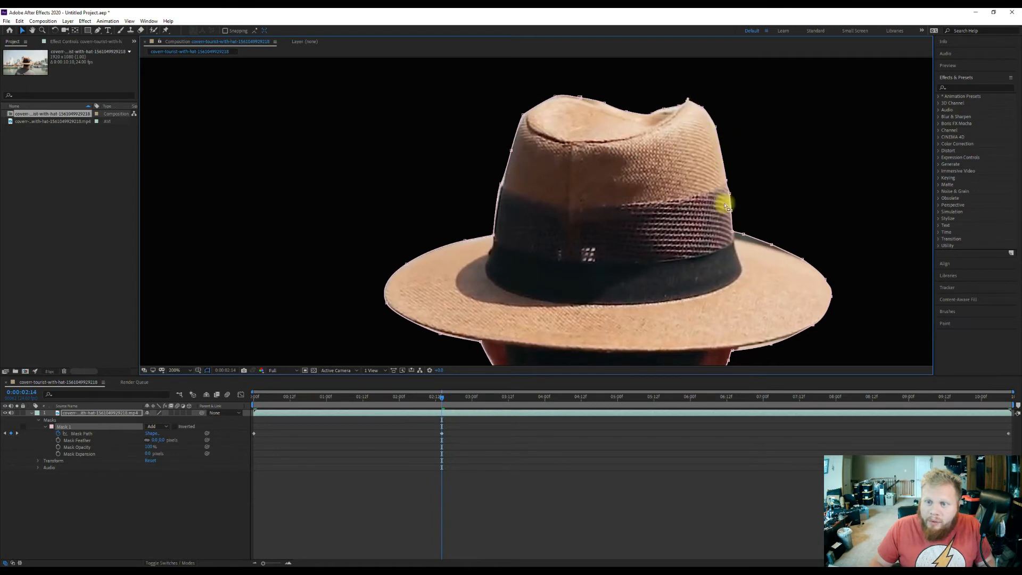
Refit the mask points along the crown's right side, from its top to where it meets the brim
{"action": "left_click", "coordinate": [730, 180]}
{"action": "scroll", "coordinate": [692, 154], "scroll_direction": "up", "scroll_amount": 3}
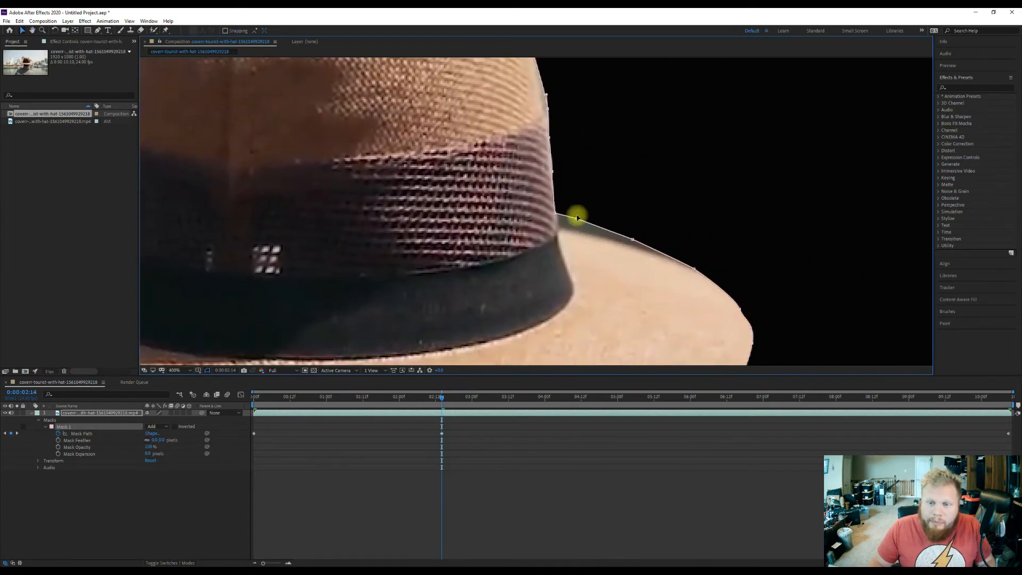
{"action": "left_click_drag", "start_coordinate": [599, 228], "coordinate": [562, 228]}
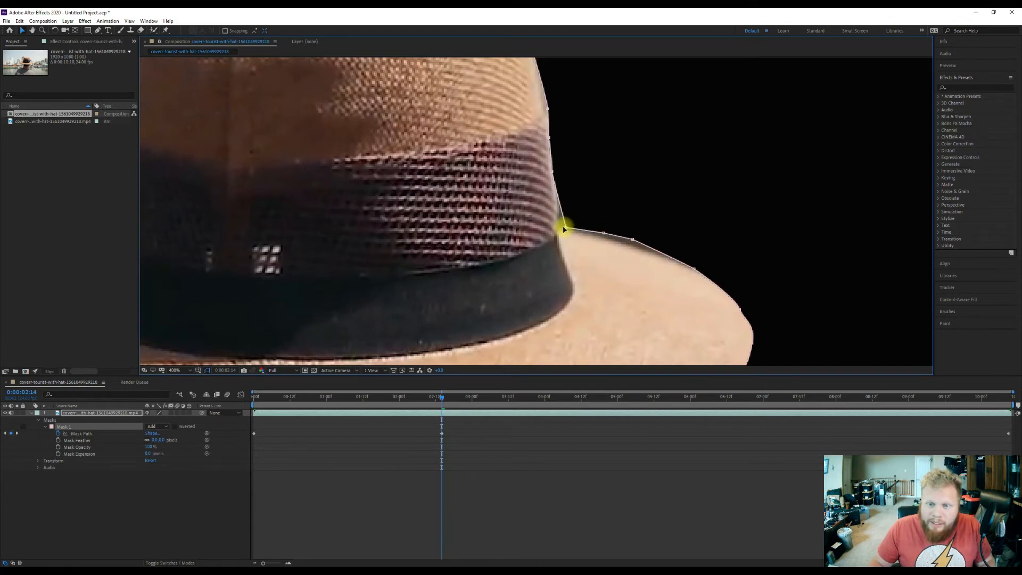
{"action": "left_click_drag", "start_coordinate": [552, 173], "coordinate": [556, 173]}
{"action": "left_click_drag", "start_coordinate": [562, 230], "coordinate": [559, 230]}
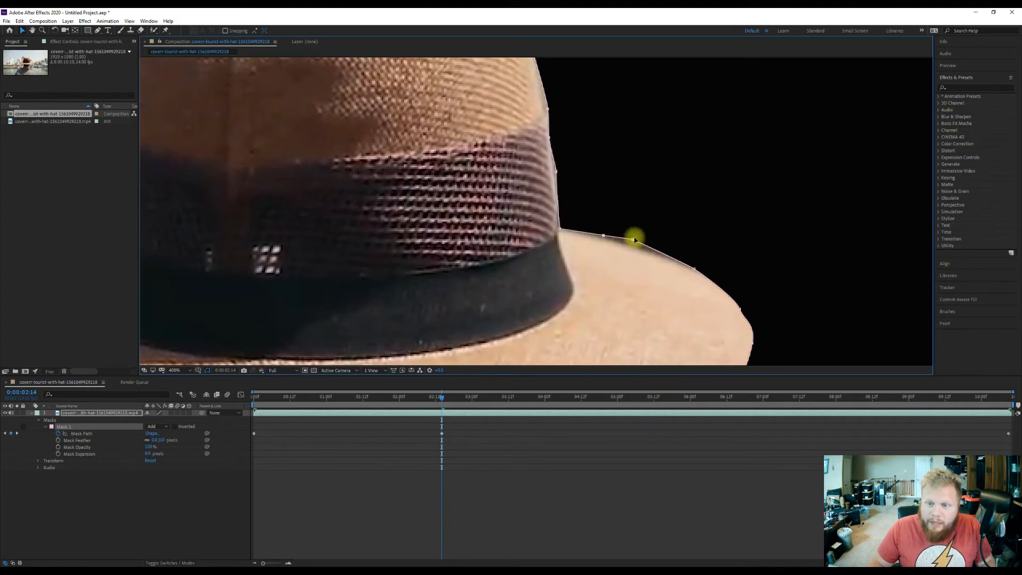
{"action": "scroll", "coordinate": [607, 205], "scroll_direction": "up", "scroll_amount": 3}
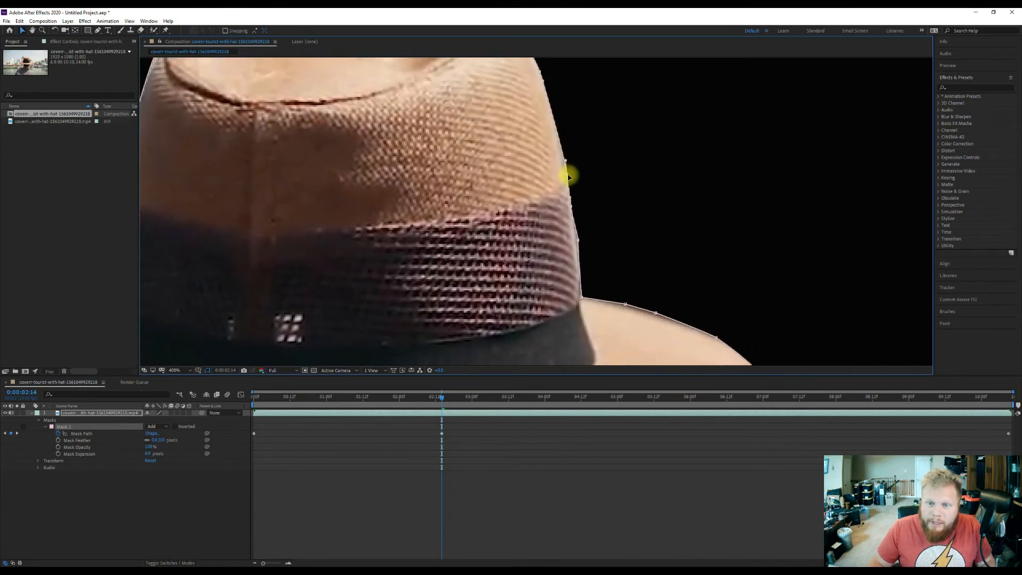
{"action": "scroll", "coordinate": [568, 171], "scroll_direction": "up", "scroll_amount": 4}
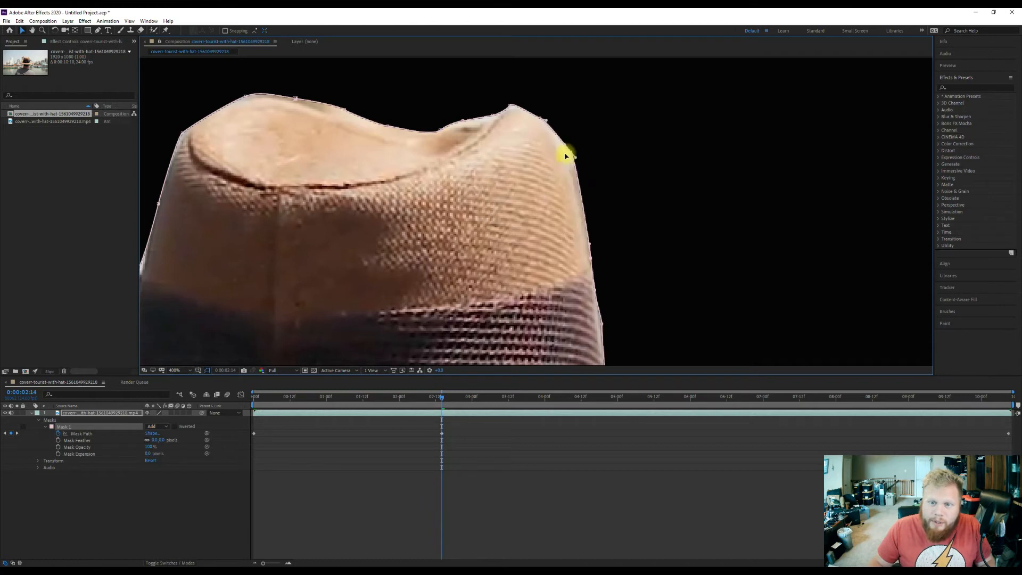
{"action": "left_click", "coordinate": [540, 117]}
Tighten the mask points and curve handles around the hat brim's right edge
{"action": "left_click_drag", "start_coordinate": [640, 274], "coordinate": [572, 165]}
{"action": "left_click_drag", "start_coordinate": [602, 250], "coordinate": [563, 219]}
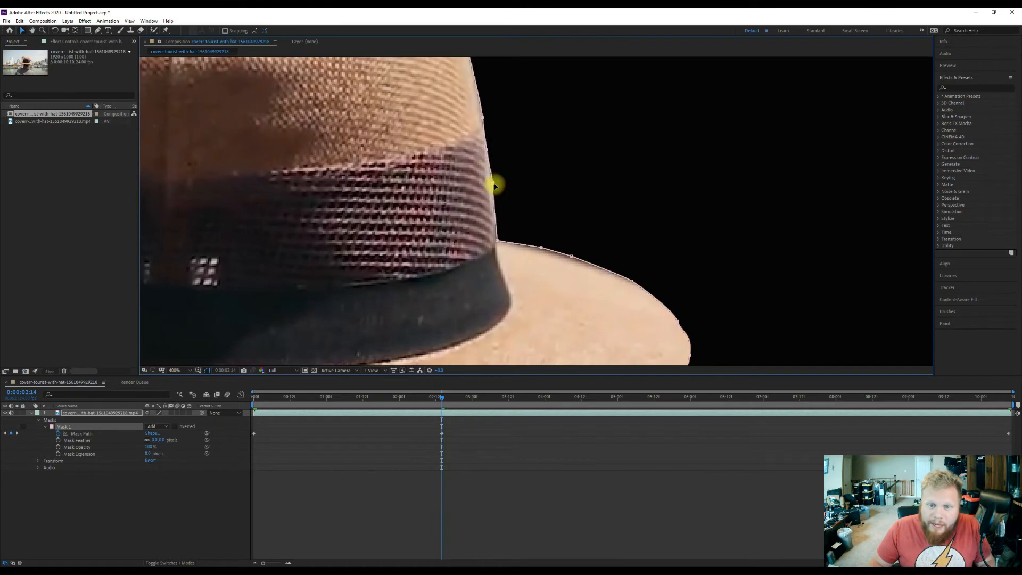
{"action": "left_click_drag", "start_coordinate": [646, 305], "coordinate": [572, 213]}
{"action": "left_click_drag", "start_coordinate": [619, 290], "coordinate": [611, 262]}
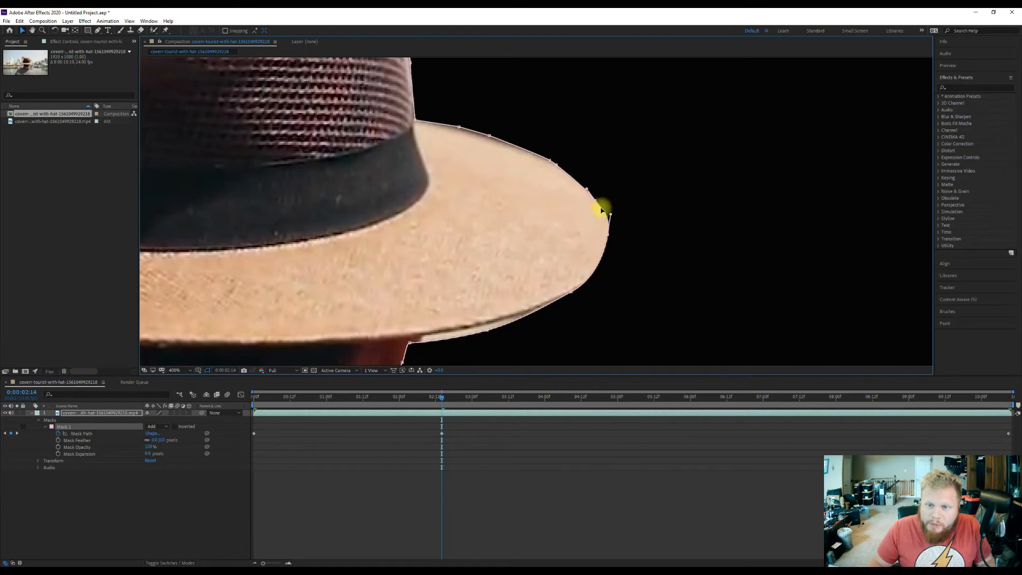
{"action": "left_click_drag", "start_coordinate": [595, 202], "coordinate": [598, 202]}
Move the mask points and curve handles around the right ear to follow its edge from the brim to the lobe
{"action": "left_click_drag", "start_coordinate": [538, 344], "coordinate": [590, 239]}
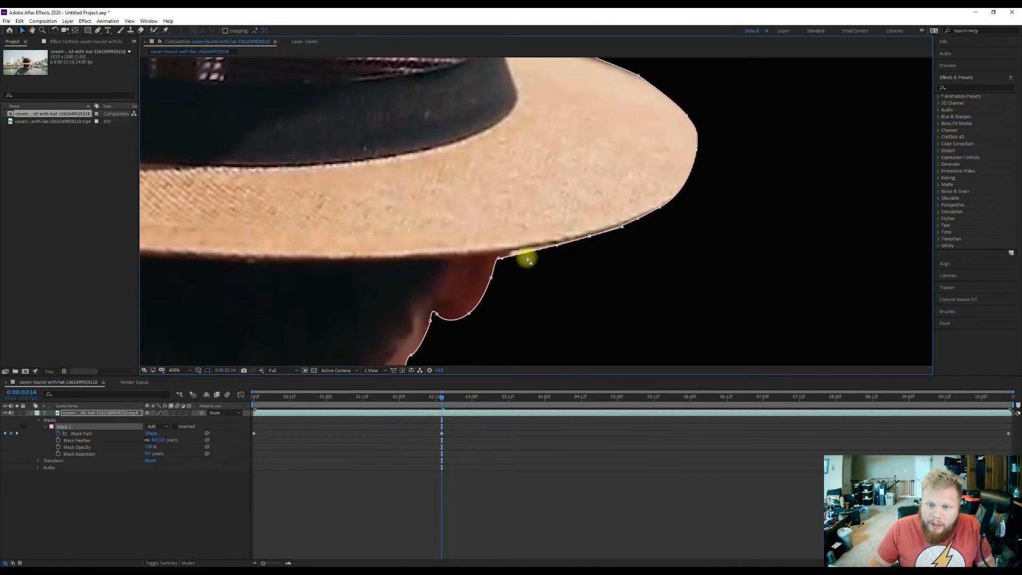
{"action": "left_click_drag", "start_coordinate": [500, 259], "coordinate": [508, 282]}
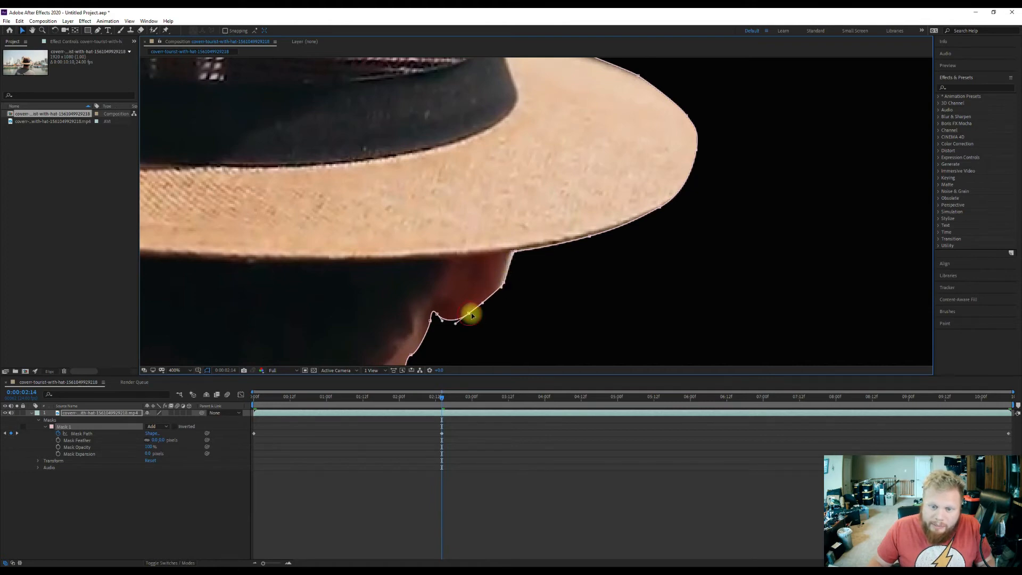
{"action": "mouse_move", "coordinate": [472, 315]}
{"action": "left_mouse_down"}
{"action": "mouse_move", "coordinate": [479, 327]}
{"action": "mouse_move", "coordinate": [468, 335]}
{"action": "left_mouse_up"}
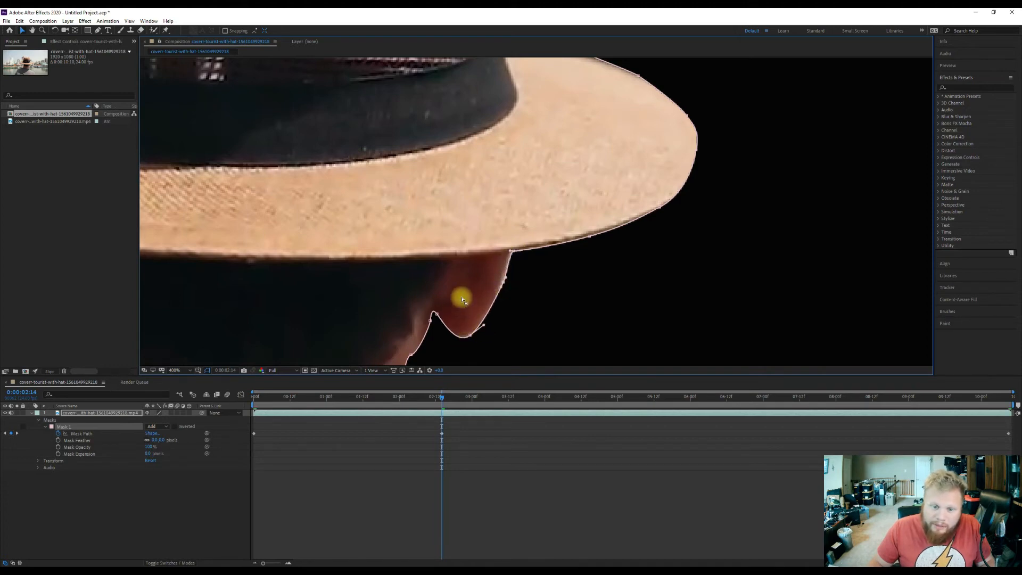
{"action": "key", "text": "space"}
{"action": "left_click_drag", "start_coordinate": [477, 346], "coordinate": [543, 280]}
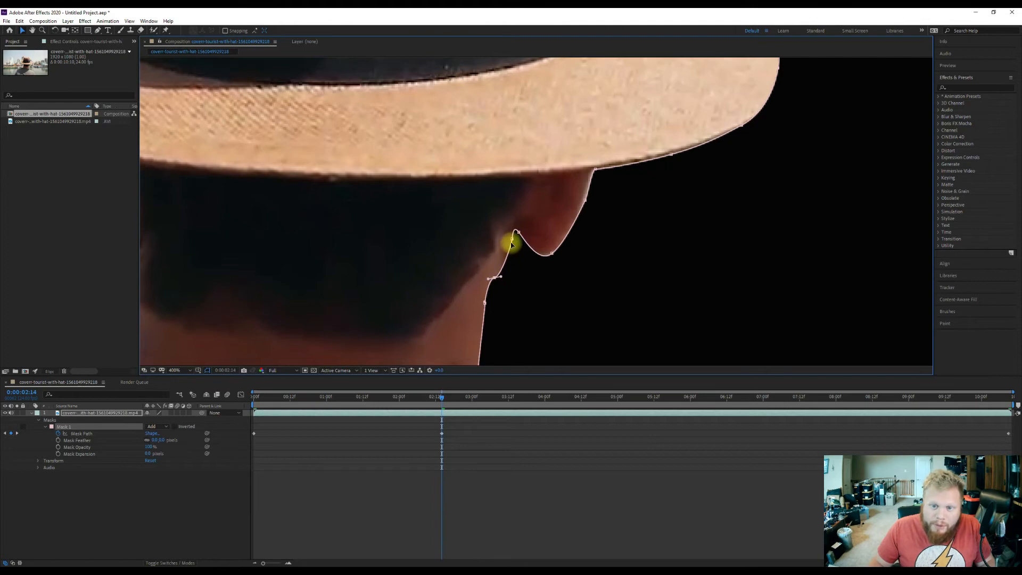
{"action": "left_click_drag", "start_coordinate": [512, 239], "coordinate": [513, 244]}
Refit the mask points down the neck's right edge, from below the ear to the shirt collar
{"action": "left_click_drag", "start_coordinate": [530, 282], "coordinate": [554, 218]}
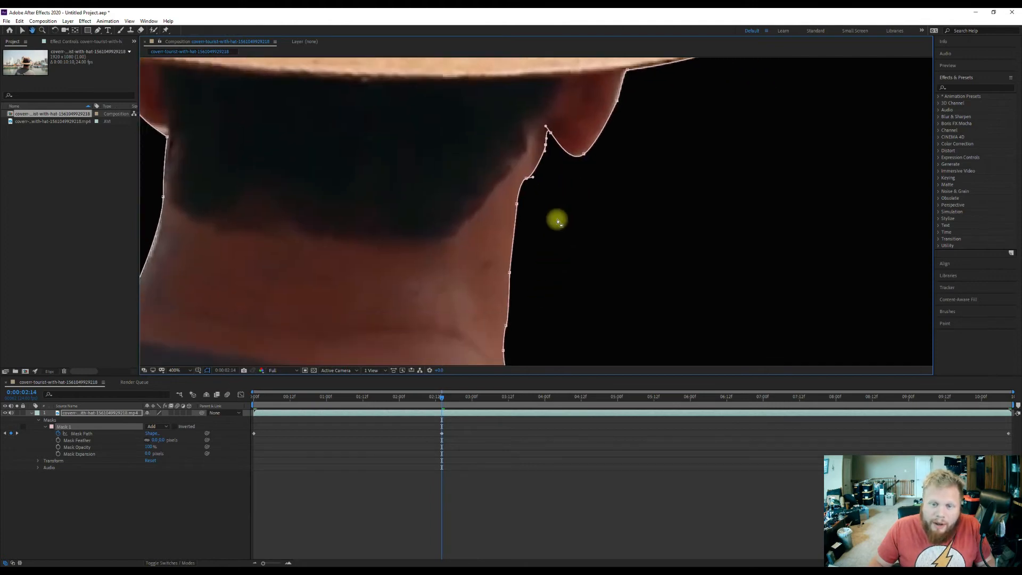
{"action": "mouse_move", "coordinate": [516, 276]}
{"action": "left_mouse_down"}
{"action": "mouse_move", "coordinate": [533, 273]}
{"action": "mouse_move", "coordinate": [524, 275]}
{"action": "left_mouse_up"}
{"action": "left_click_drag", "start_coordinate": [517, 204], "coordinate": [516, 203]}
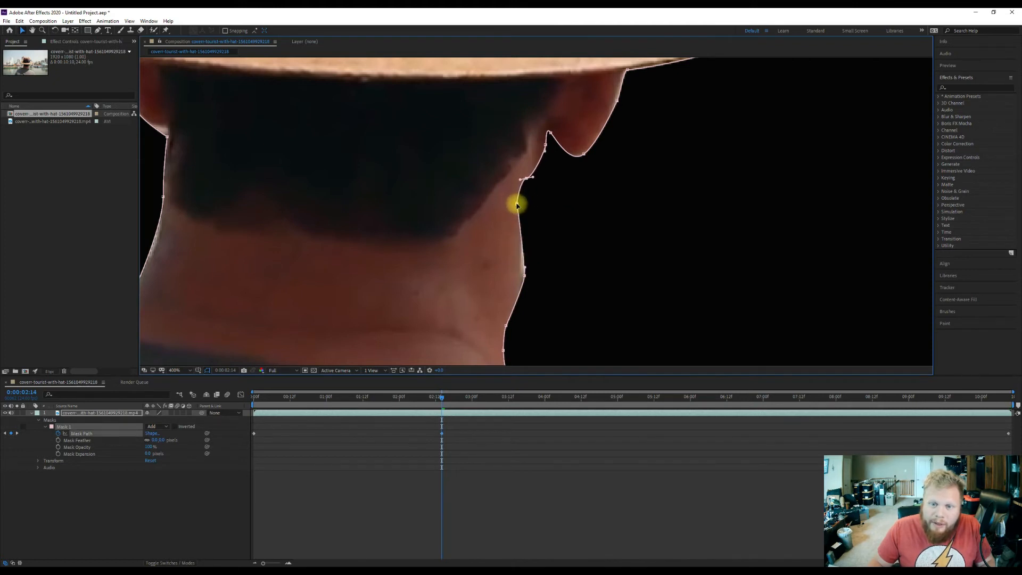
{"action": "left_click", "coordinate": [517, 203], "text": "ctrl+alt"}
{"action": "left_click_drag", "start_coordinate": [517, 206], "coordinate": [519, 238]}
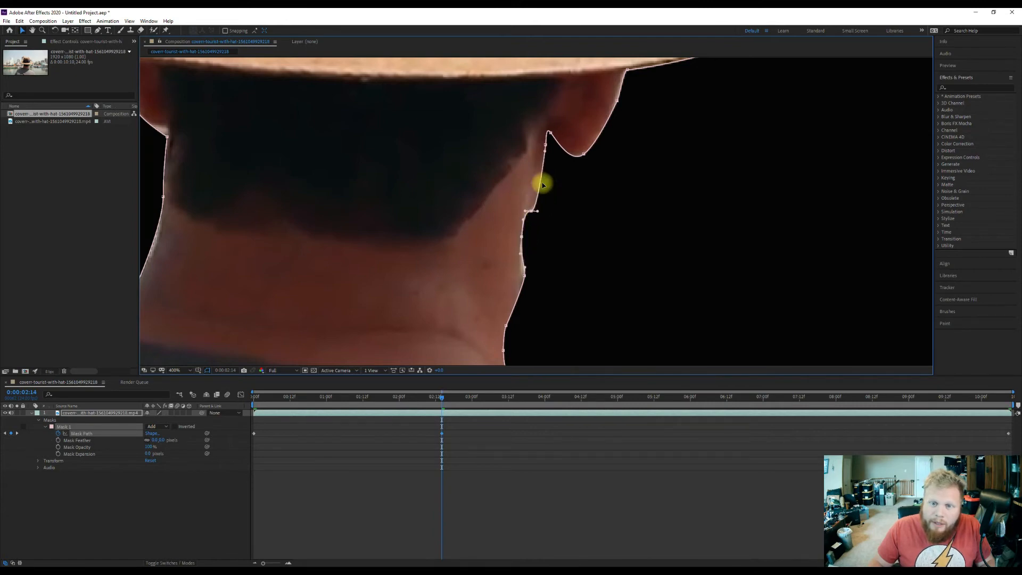
{"action": "left_click_drag", "start_coordinate": [544, 147], "coordinate": [553, 168]}
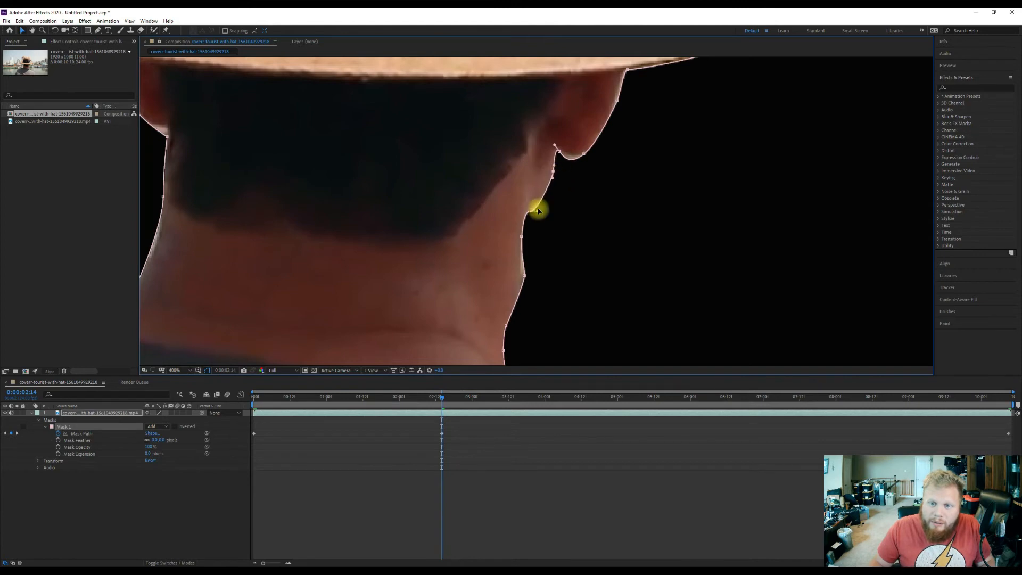
{"action": "left_click_drag", "start_coordinate": [567, 322], "coordinate": [580, 240]}
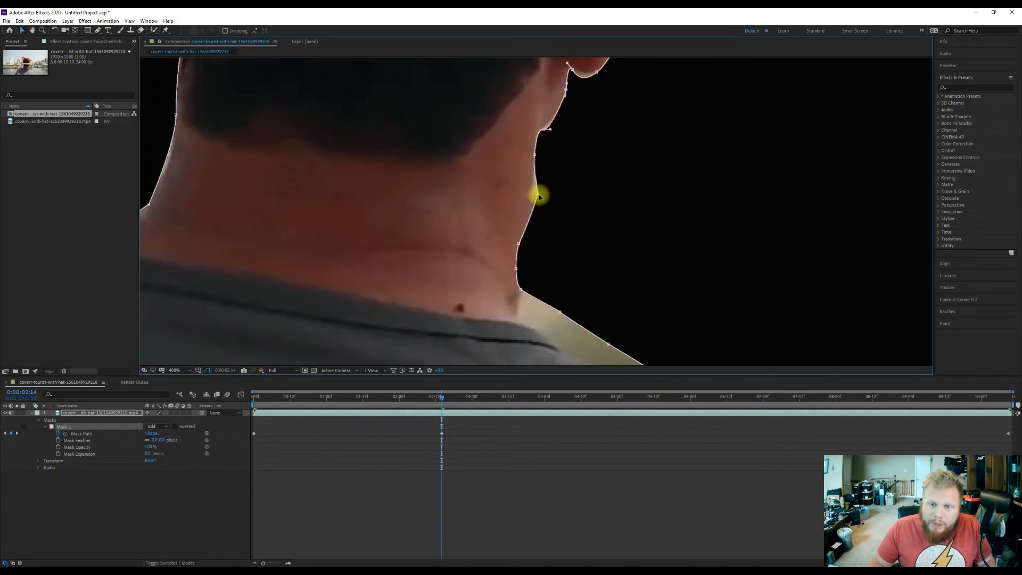
{"action": "left_click_drag", "start_coordinate": [538, 194], "coordinate": [535, 194]}
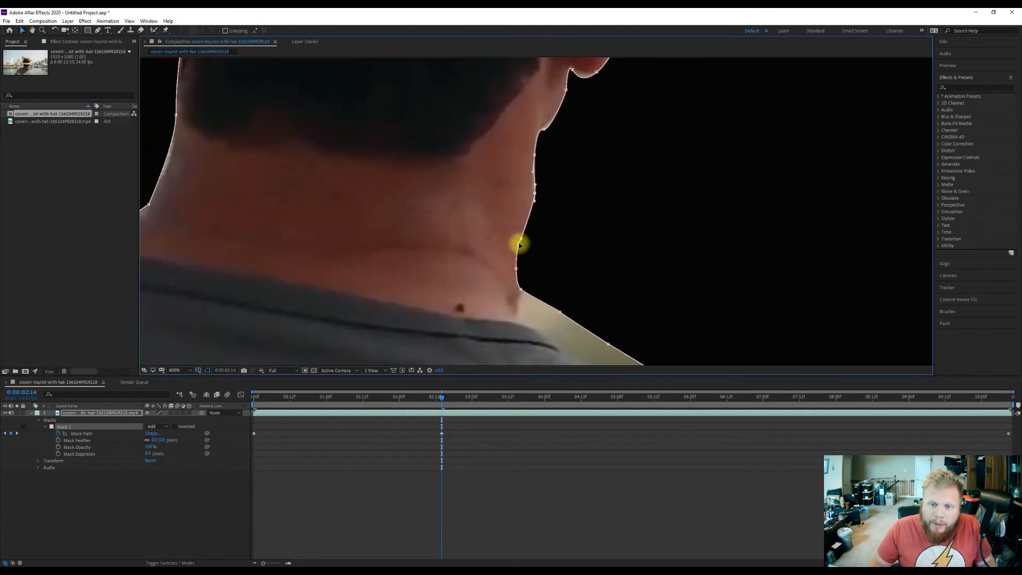
{"action": "left_click_drag", "start_coordinate": [519, 245], "coordinate": [520, 321]}
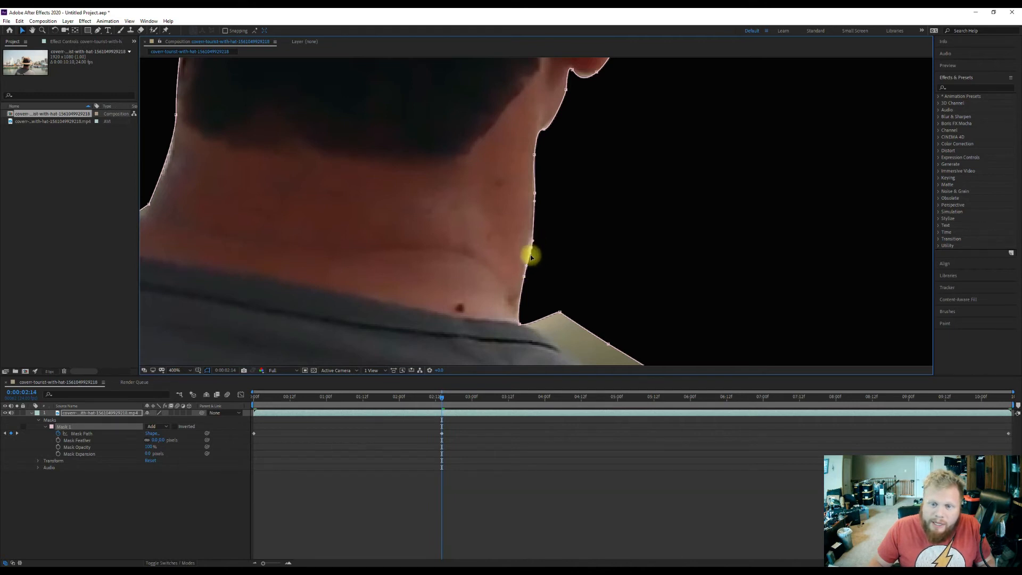
Pull the mask points along the right shoulder's slope onto the shirt edge, starting at the collar
{"action": "scroll", "coordinate": [570, 217], "scroll_direction": "down", "scroll_amount": 3}
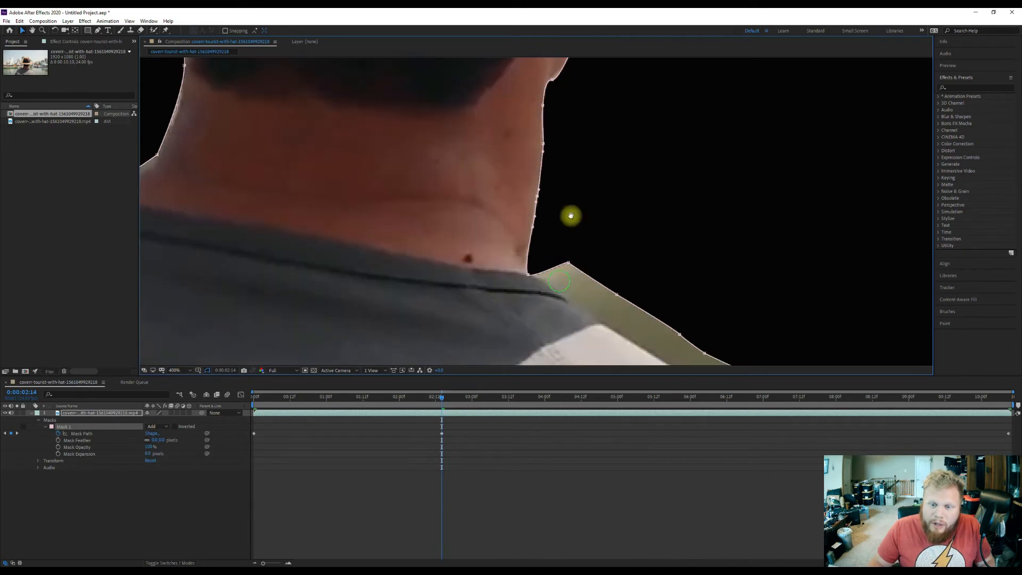
{"action": "left_click_drag", "start_coordinate": [572, 238], "coordinate": [534, 246]}
{"action": "left_click_drag", "start_coordinate": [621, 269], "coordinate": [614, 304]}
{"action": "left_click_drag", "start_coordinate": [577, 267], "coordinate": [559, 226]}
{"action": "left_click_drag", "start_coordinate": [629, 253], "coordinate": [679, 325]}
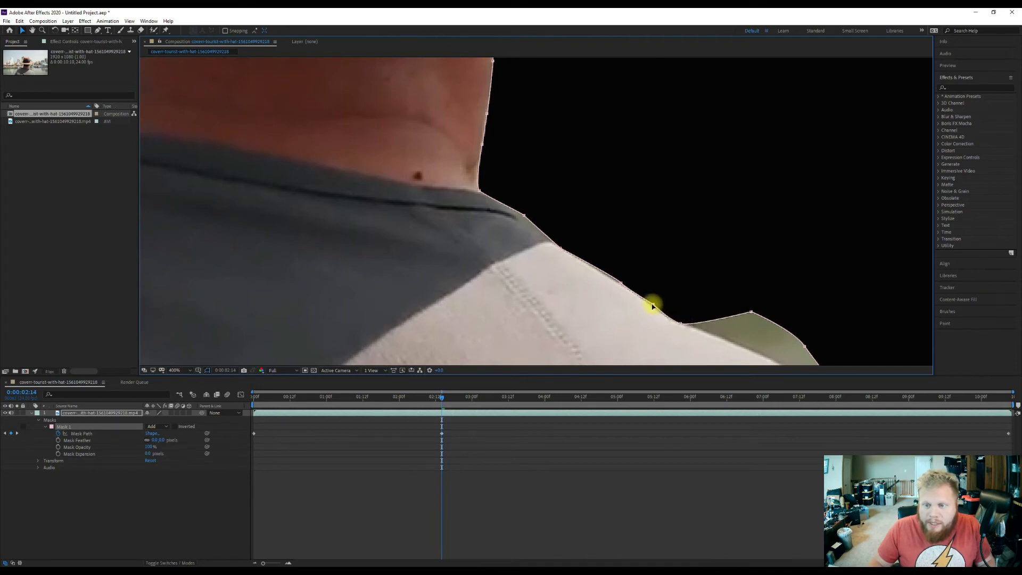
{"action": "left_click_drag", "start_coordinate": [742, 330], "coordinate": [672, 287]}
Tighten the mask points around the outer right shoulder and down the upper arm to the frame's lower edge
{"action": "left_click_drag", "start_coordinate": [736, 293], "coordinate": [597, 196]}
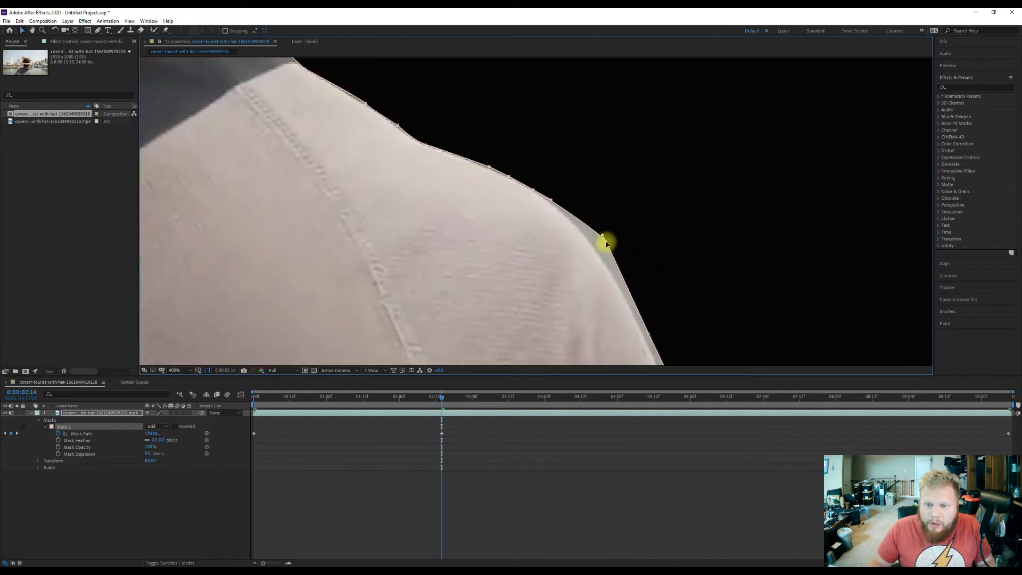
{"action": "left_click_drag", "start_coordinate": [605, 242], "coordinate": [597, 248]}
{"action": "left_click_drag", "start_coordinate": [686, 296], "coordinate": [654, 187]}
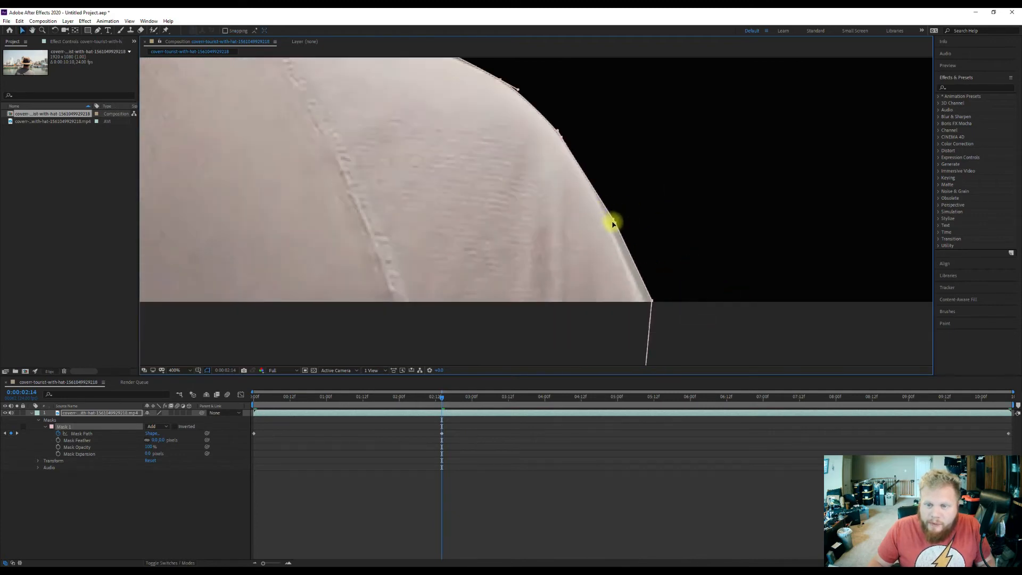
{"action": "left_click_drag", "start_coordinate": [614, 224], "coordinate": [612, 226]}
{"action": "left_click_drag", "start_coordinate": [652, 301], "coordinate": [647, 301]}
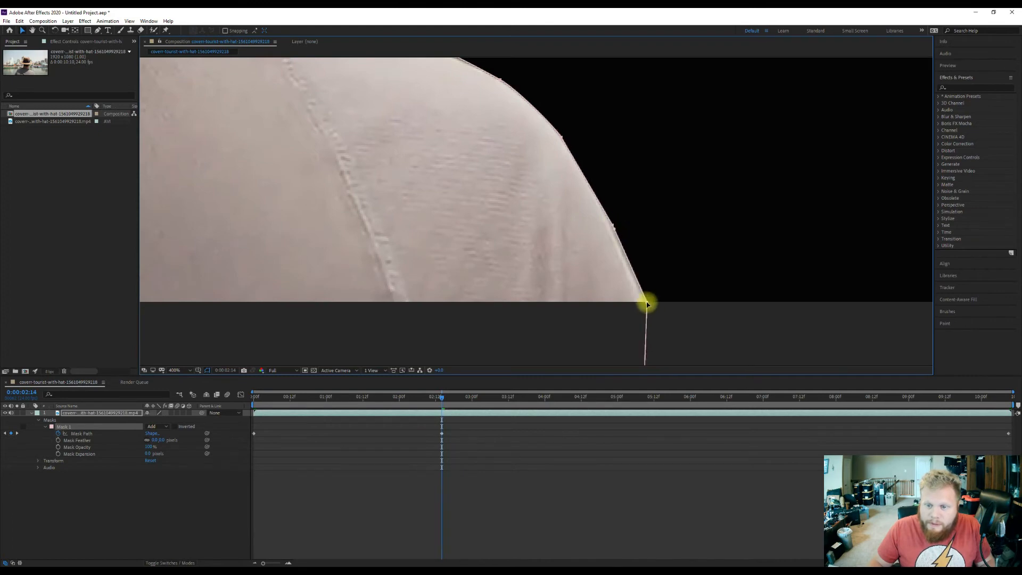
Play the footage from the first frame to check how the mask follows the man
{"action": "scroll", "coordinate": [648, 302], "scroll_direction": "down", "scroll_amount": 2}
{"action": "left_click_drag", "start_coordinate": [398, 228], "coordinate": [527, 328]}
{"action": "left_click_drag", "start_coordinate": [566, 238], "coordinate": [509, 184]}
{"action": "left_click", "coordinate": [443, 398]}
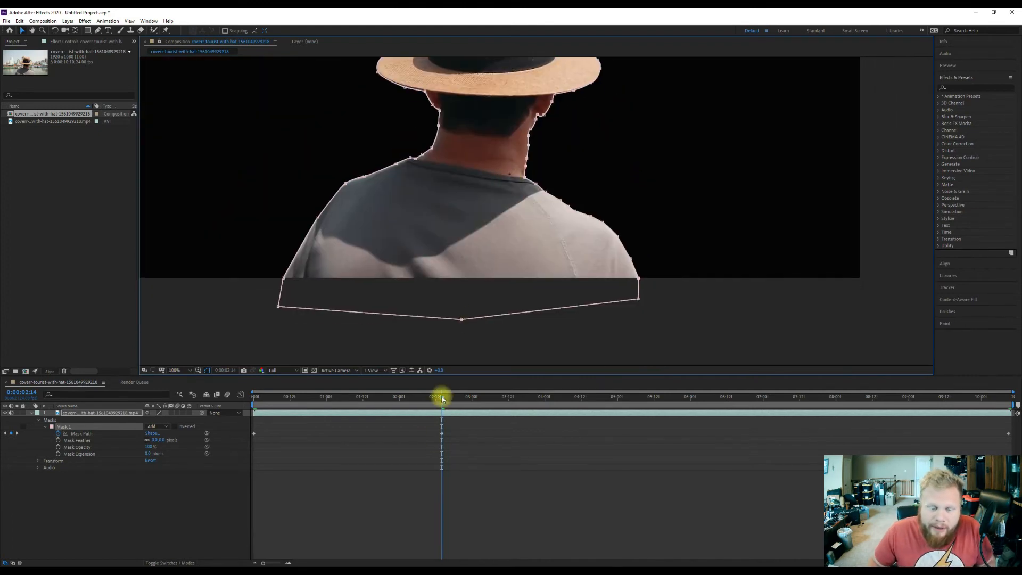
{"action": "left_click_drag", "start_coordinate": [440, 400], "coordinate": [248, 397]}
{"action": "key", "text": "space"}
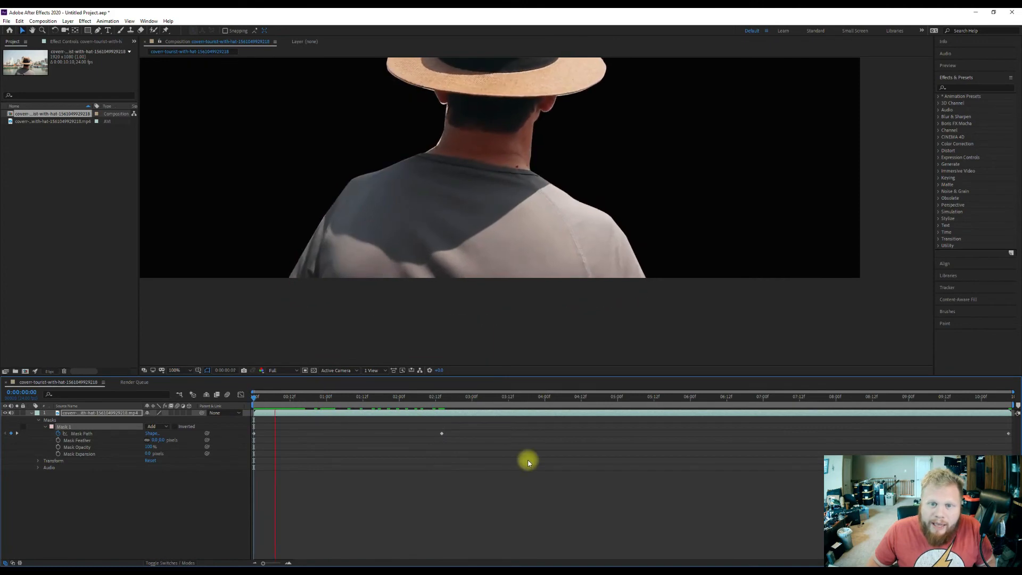
At 0:00:01:09, pull the mask point at the left base of the neck in to the skin edge
{"action": "left_click_drag", "start_coordinate": [468, 399], "coordinate": [354, 397]}
{"action": "left_click_drag", "start_coordinate": [479, 200], "coordinate": [493, 277]}
{"action": "scroll", "coordinate": [493, 276], "scroll_direction": "up", "scroll_amount": 2}
{"action": "left_click_drag", "start_coordinate": [351, 249], "coordinate": [641, 167]}
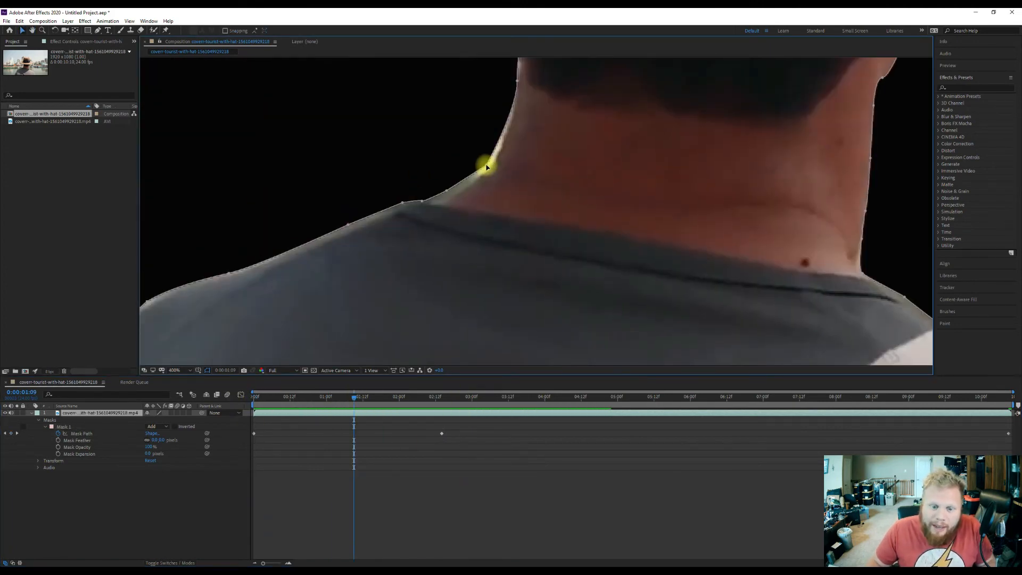
{"action": "left_click_drag", "start_coordinate": [485, 166], "coordinate": [430, 201]}
{"action": "left_click_drag", "start_coordinate": [359, 224], "coordinate": [306, 397]}
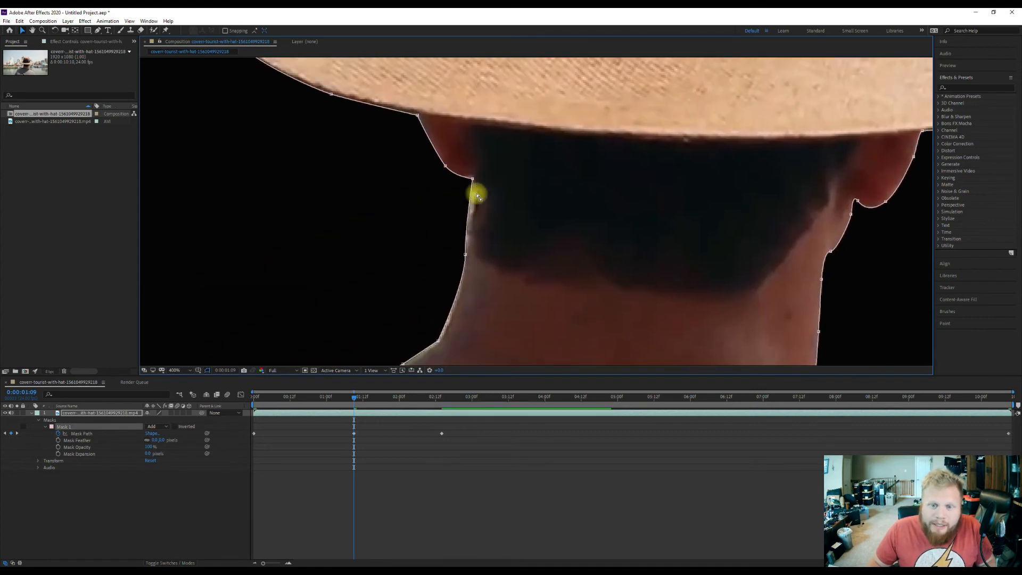
Lower the mask point in the dip on top of the hat's crown and check the outline along the right brim
{"action": "scroll", "coordinate": [532, 314], "scroll_direction": "up", "scroll_amount": 3}
{"action": "scroll", "coordinate": [369, 274], "scroll_direction": "up", "scroll_amount": 4}
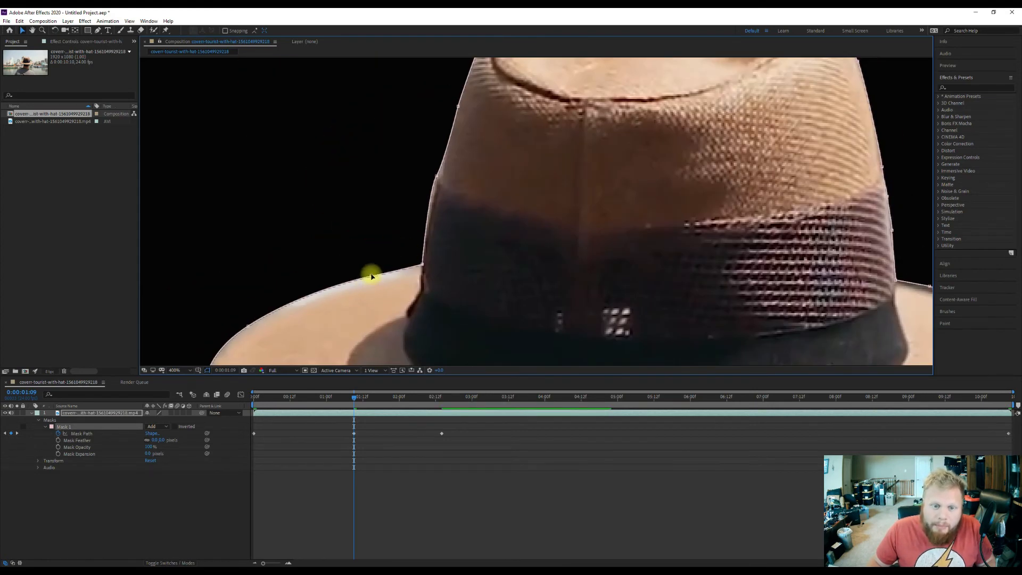
{"action": "scroll", "coordinate": [371, 281], "scroll_direction": "up", "scroll_amount": 2}
{"action": "scroll", "coordinate": [481, 210], "scroll_direction": "right", "scroll_amount": 5}
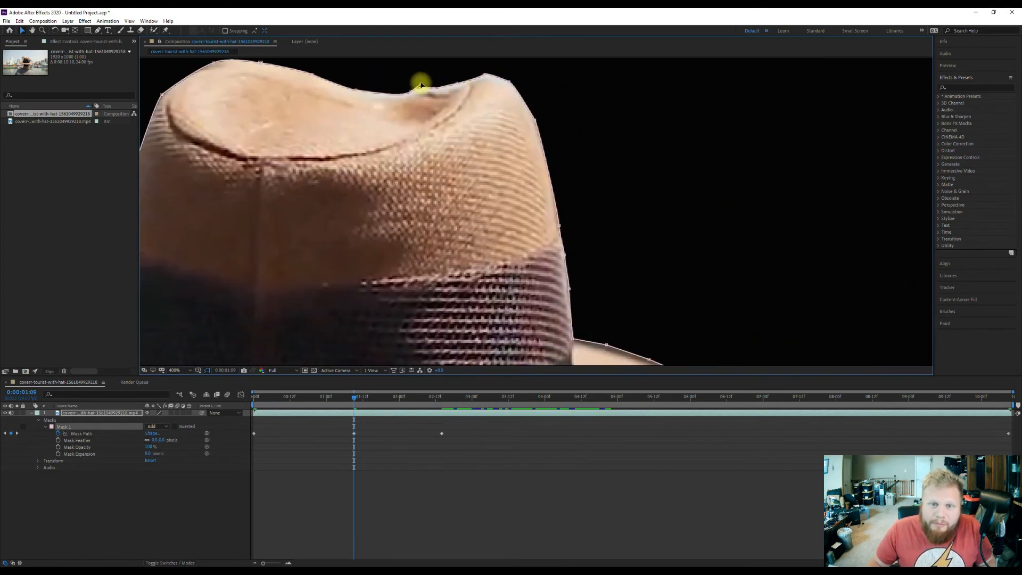
{"action": "left_click_drag", "start_coordinate": [408, 94], "coordinate": [410, 97]}
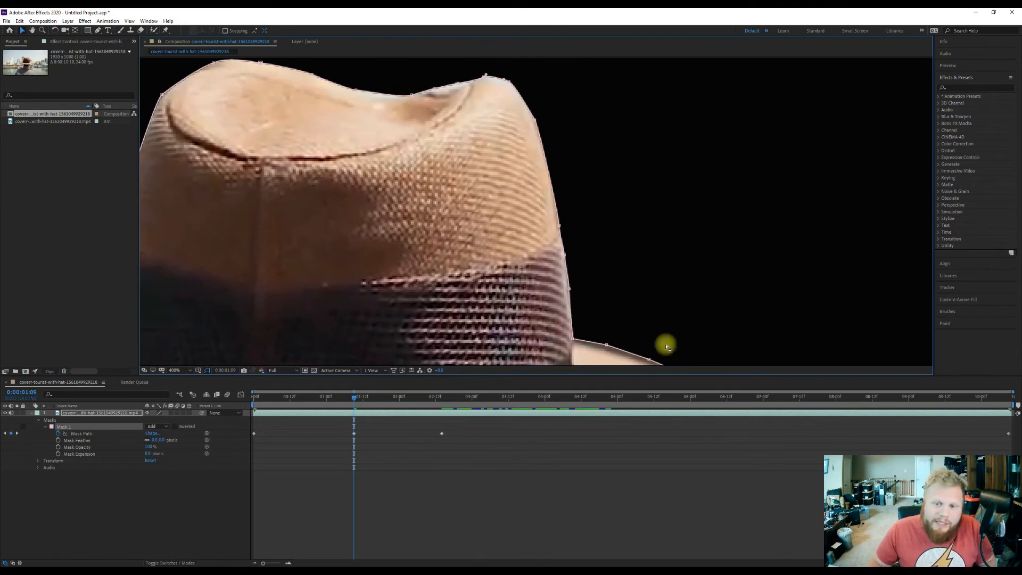
{"action": "scroll", "coordinate": [665, 347], "scroll_direction": "down", "scroll_amount": 3}
{"action": "scroll", "coordinate": [665, 347], "scroll_direction": "right", "scroll_amount": 3}
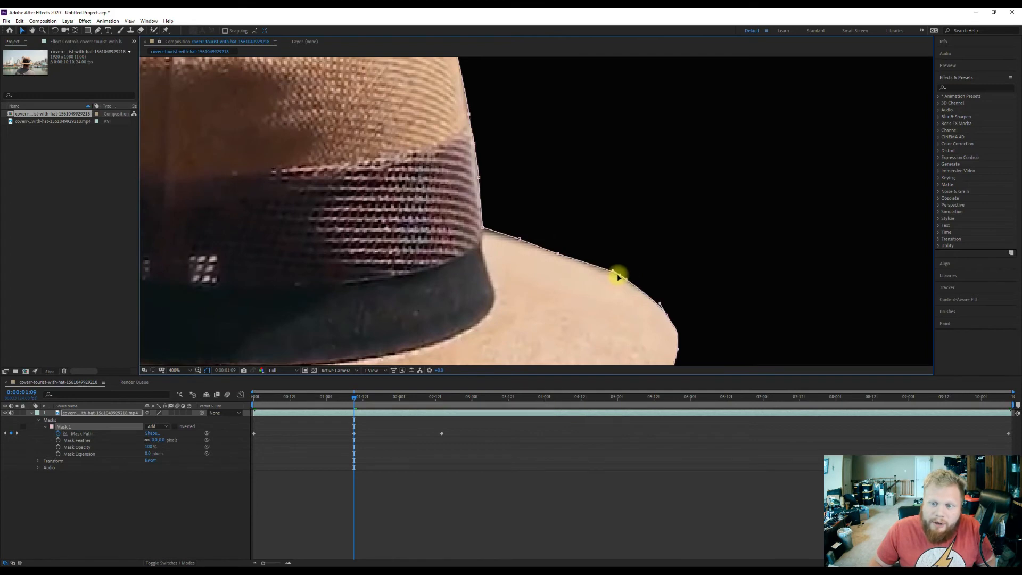
{"action": "scroll", "coordinate": [617, 277], "scroll_direction": "down", "scroll_amount": 5}
{"action": "scroll", "coordinate": [529, 290], "scroll_direction": "down", "scroll_amount": 2}
{"action": "scroll", "coordinate": [529, 289], "scroll_direction": "left", "scroll_amount": 2}
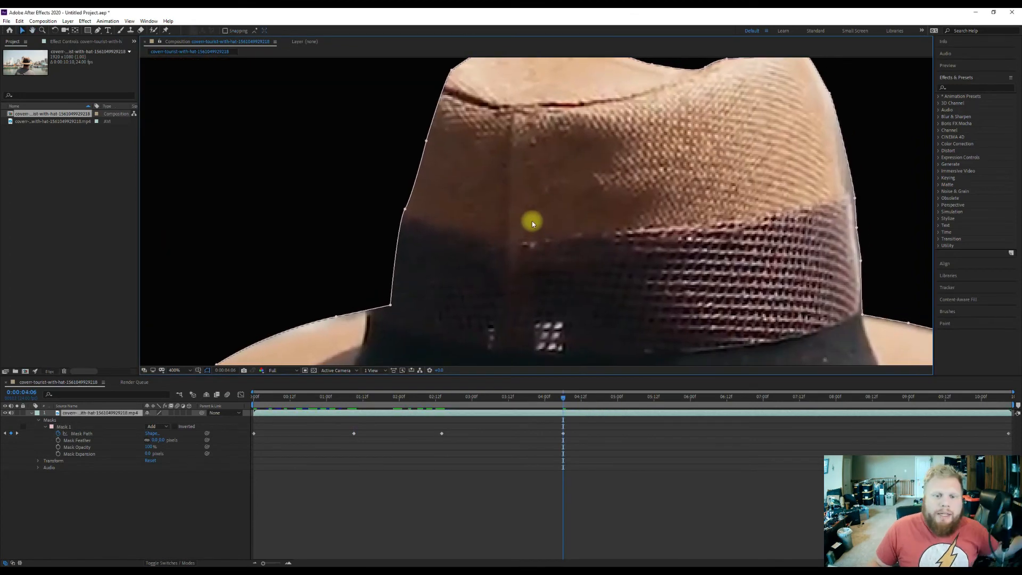
At 0:00:04:06, shift the mask points on the left side of the hat's crown outward to its edge
{"action": "left_click", "coordinate": [338, 325]}
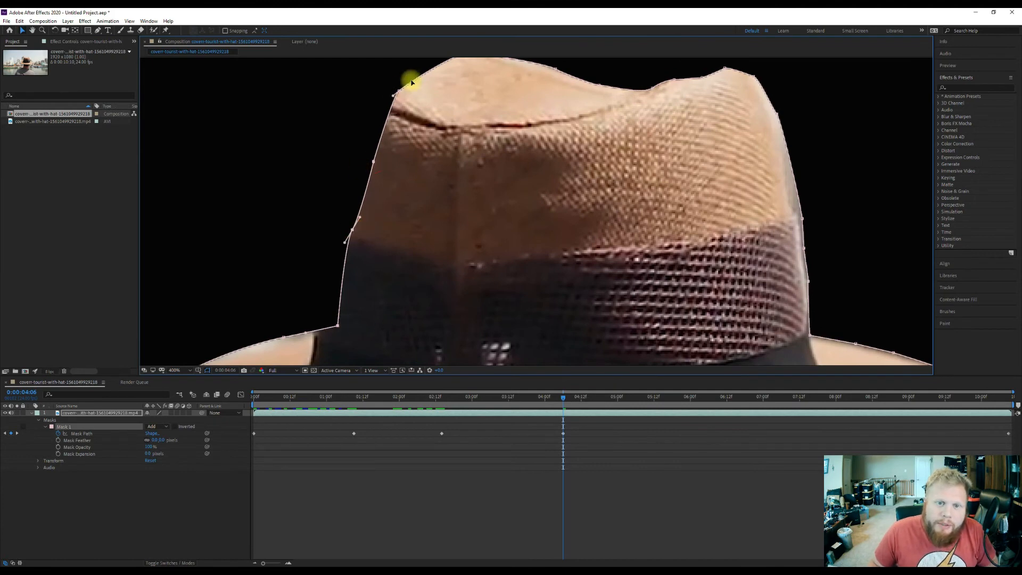
{"action": "left_click_drag", "start_coordinate": [353, 228], "coordinate": [325, 230]}
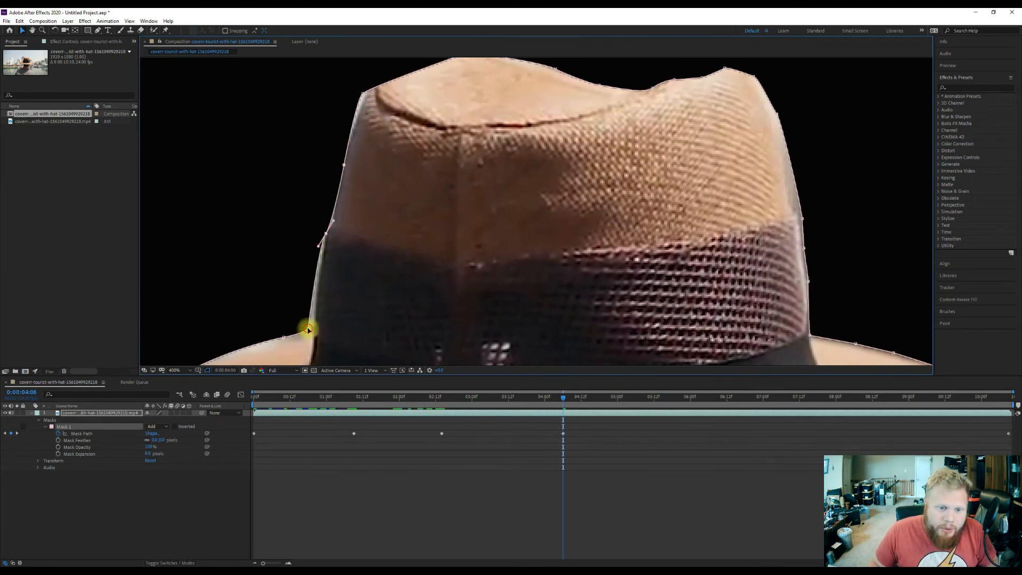
{"action": "left_click_drag", "start_coordinate": [419, 186], "coordinate": [373, 322]}
{"action": "left_click_drag", "start_coordinate": [418, 166], "coordinate": [383, 164]}
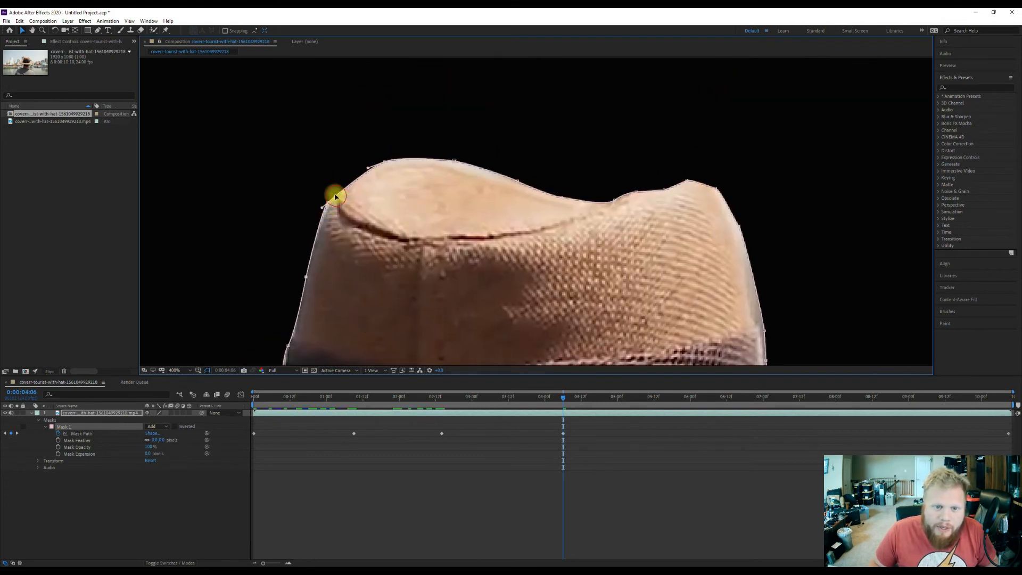
Reposition the mask points on the crown's upper right peak to follow the top of the hat
{"action": "left_click_drag", "start_coordinate": [520, 290], "coordinate": [477, 265]}
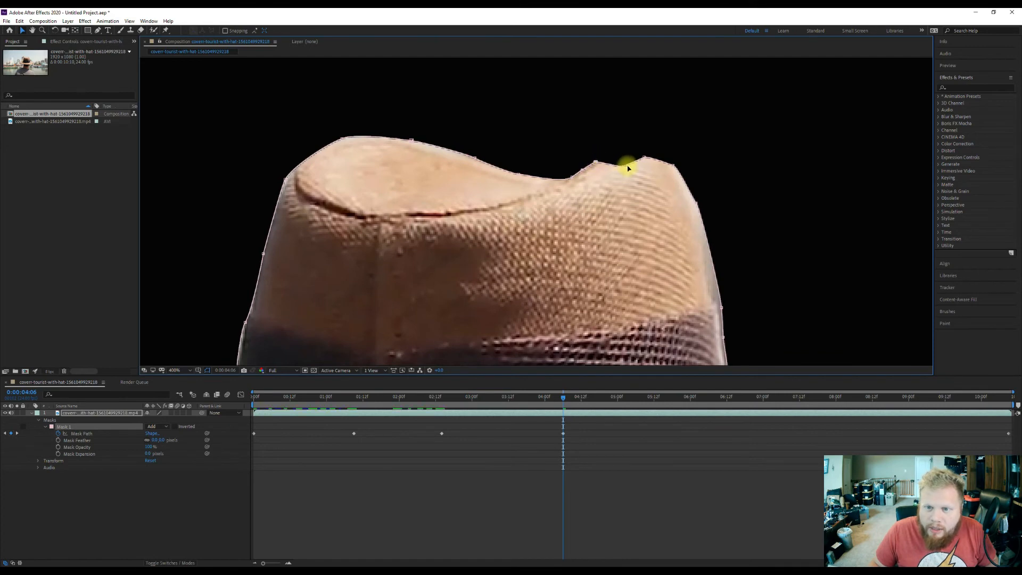
{"action": "left_click_drag", "start_coordinate": [628, 169], "coordinate": [589, 137]}
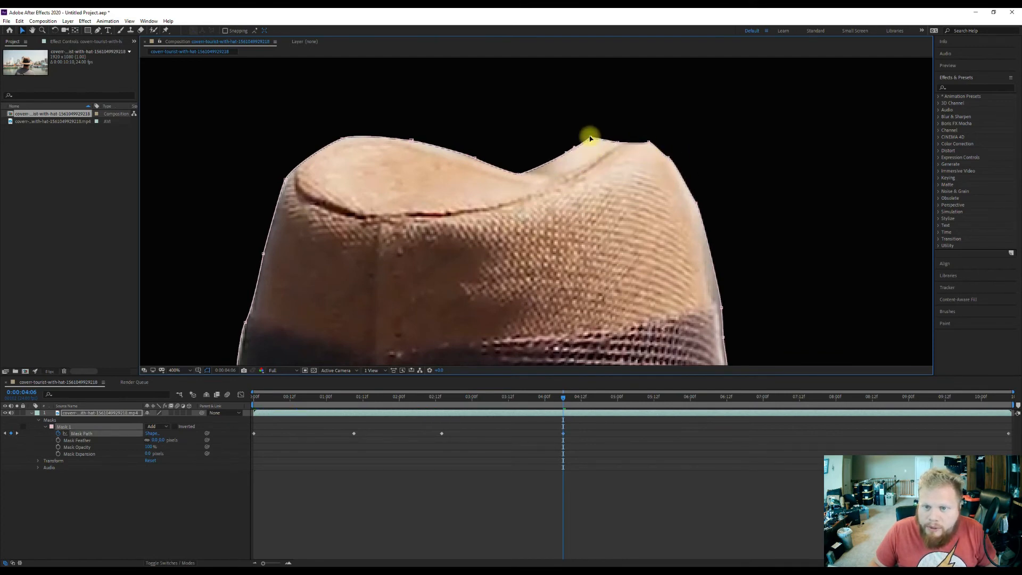
{"action": "mouse_move", "coordinate": [583, 211]}
{"action": "left_mouse_down"}
{"action": "mouse_move", "coordinate": [522, 227]}
{"action": "mouse_move", "coordinate": [589, 228]}
{"action": "mouse_move", "coordinate": [611, 337]}
{"action": "mouse_move", "coordinate": [495, 152]}
{"action": "mouse_move", "coordinate": [575, 201]}
{"action": "left_mouse_up"}
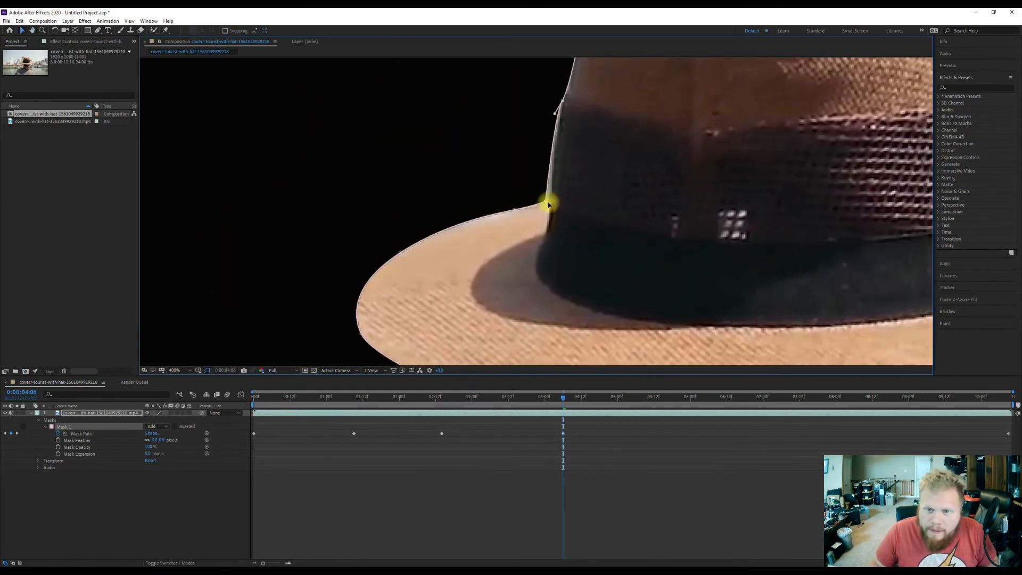
Refit the mask points around the hat brim's left edge, from its underside up toward the crown
{"action": "scroll", "coordinate": [558, 115], "scroll_direction": "down", "scroll_amount": 4}
{"action": "scroll", "coordinate": [558, 115], "scroll_direction": "left", "scroll_amount": 3}
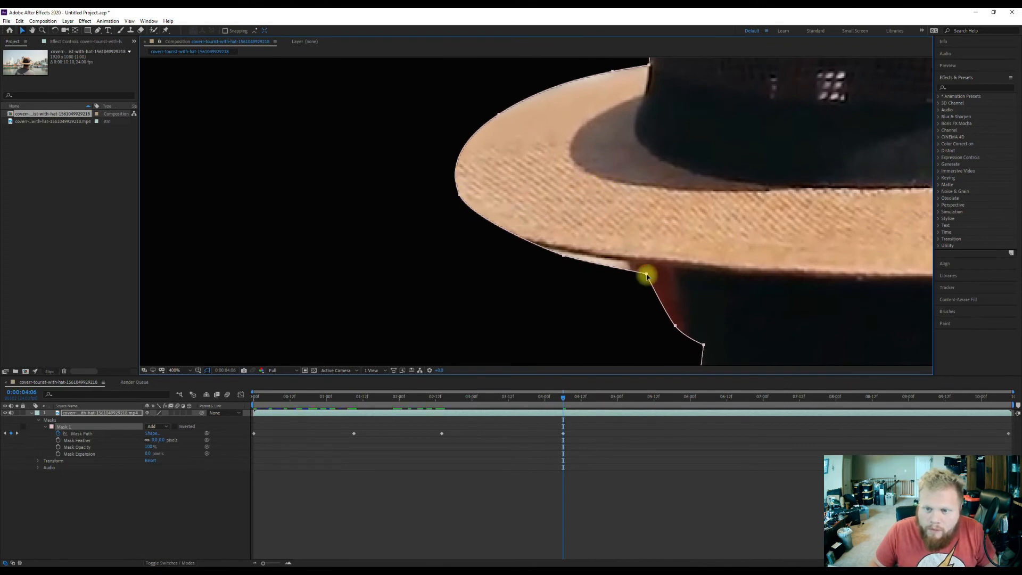
{"action": "left_click", "coordinate": [612, 320]}
{"action": "left_click_drag", "start_coordinate": [563, 256], "coordinate": [556, 252]}
{"action": "left_click_drag", "start_coordinate": [459, 194], "coordinate": [432, 196]}
{"action": "left_click_drag", "start_coordinate": [499, 114], "coordinate": [473, 123]}
{"action": "left_click_drag", "start_coordinate": [611, 71], "coordinate": [477, 164]}
Adjust the mask points and curve handles around the left ear, from under the brim to the lobe
{"action": "left_click_drag", "start_coordinate": [604, 285], "coordinate": [562, 154]}
{"action": "left_click_drag", "start_coordinate": [475, 234], "coordinate": [448, 222]}
{"action": "mouse_move", "coordinate": [503, 286]}
{"action": "left_mouse_down"}
{"action": "mouse_move", "coordinate": [461, 289]}
{"action": "mouse_move", "coordinate": [486, 286]}
{"action": "left_mouse_up"}
{"action": "left_click_drag", "start_coordinate": [448, 224], "coordinate": [455, 224]}
{"action": "left_click", "coordinate": [573, 305]}
{"action": "left_click", "coordinate": [531, 307]}
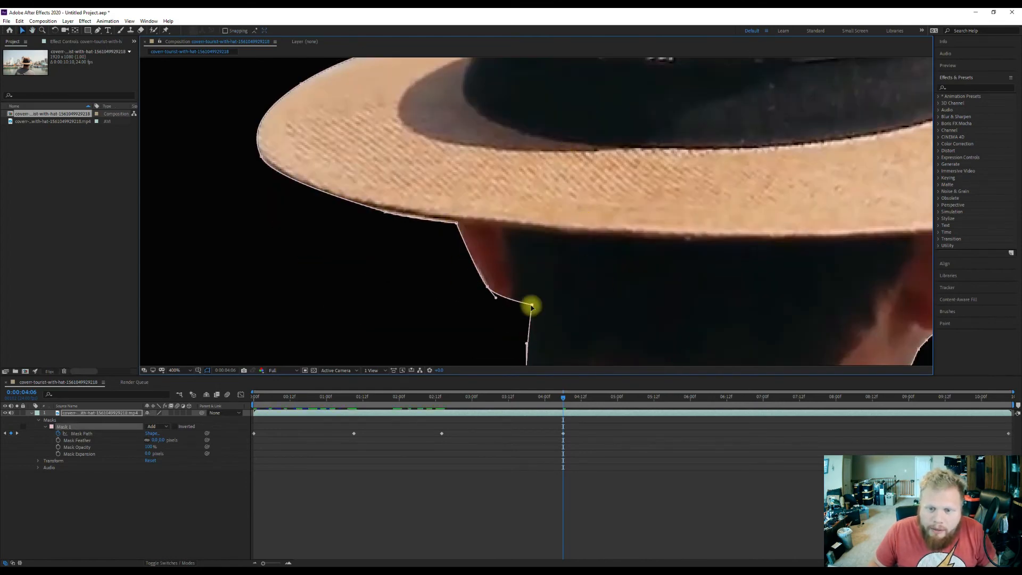
{"action": "left_click_drag", "start_coordinate": [506, 308], "coordinate": [514, 306]}
Refit the mask points down the neck's left edge and along its curve toward the shirt collar
{"action": "left_click_drag", "start_coordinate": [516, 328], "coordinate": [591, 130]}
{"action": "mouse_move", "coordinate": [602, 176]}
{"action": "left_mouse_down"}
{"action": "mouse_move", "coordinate": [575, 176]}
{"action": "mouse_move", "coordinate": [585, 177]}
{"action": "left_mouse_up"}
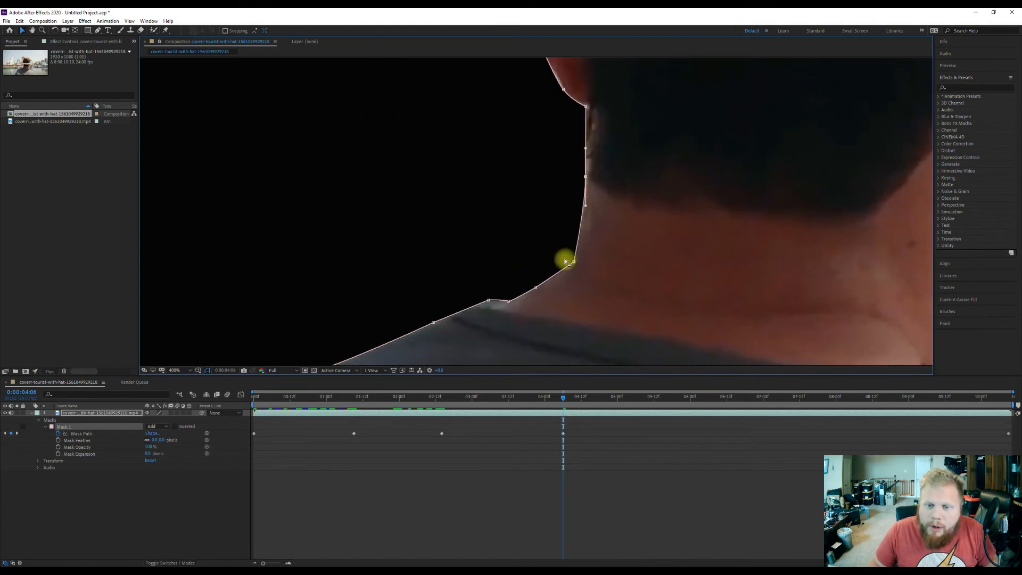
{"action": "mouse_move", "coordinate": [572, 262]}
{"action": "left_mouse_down"}
{"action": "mouse_move", "coordinate": [554, 257]}
{"action": "mouse_move", "coordinate": [534, 285]}
{"action": "mouse_move", "coordinate": [565, 251]}
{"action": "mouse_move", "coordinate": [565, 265]}
{"action": "left_mouse_up"}
{"action": "left_click_drag", "start_coordinate": [508, 302], "coordinate": [539, 284]}
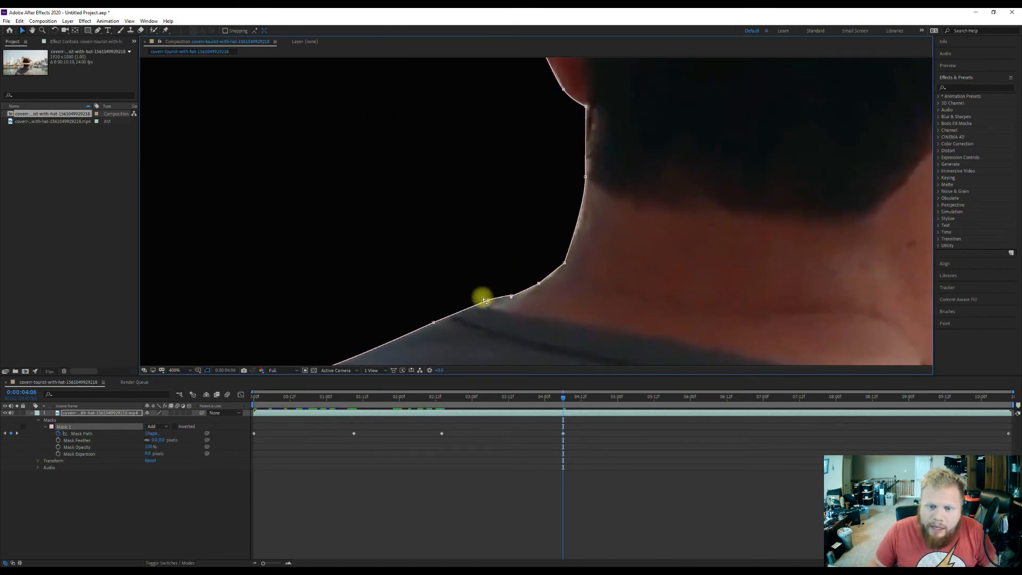
Refit the mask points along the left shoulder, from the shirt collar outward to the shoulder's curve
{"action": "left_click_drag", "start_coordinate": [479, 300], "coordinate": [480, 300]}
{"action": "left_click_drag", "start_coordinate": [432, 322], "coordinate": [432, 322]}
{"action": "left_click_drag", "start_coordinate": [373, 317], "coordinate": [544, 161]}
{"action": "left_click_drag", "start_coordinate": [480, 215], "coordinate": [458, 220]}
{"action": "left_click_drag", "start_coordinate": [351, 351], "coordinate": [505, 206]}
{"action": "left_click_drag", "start_coordinate": [445, 236], "coordinate": [436, 224]}
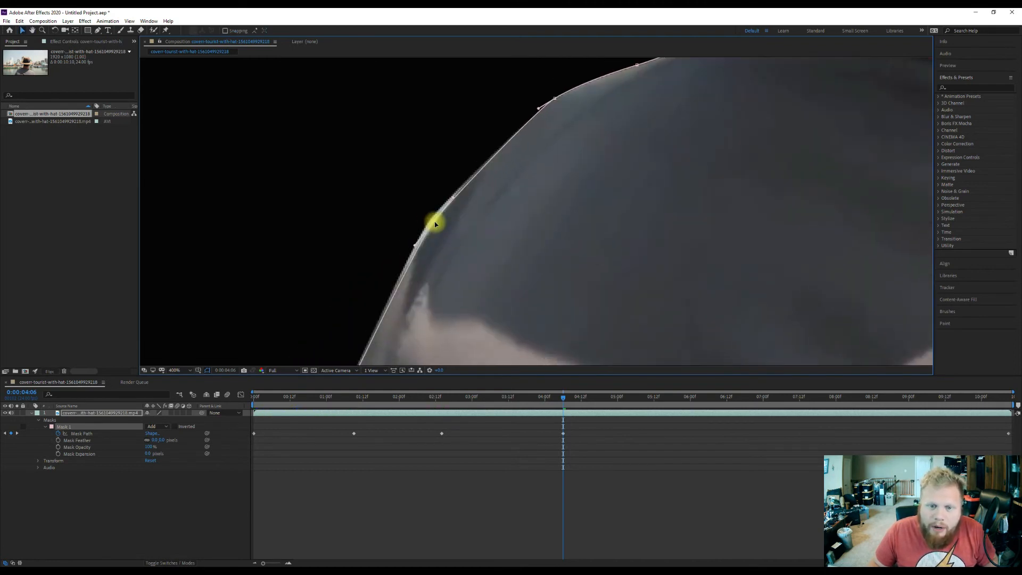
Refit the mask points down the outer edge of the left sleeve below the shoulder
{"action": "left_click_drag", "start_coordinate": [546, 107], "coordinate": [496, 209]}
{"action": "left_click_drag", "start_coordinate": [372, 351], "coordinate": [570, 70]}
{"action": "left_click", "coordinate": [564, 241]}
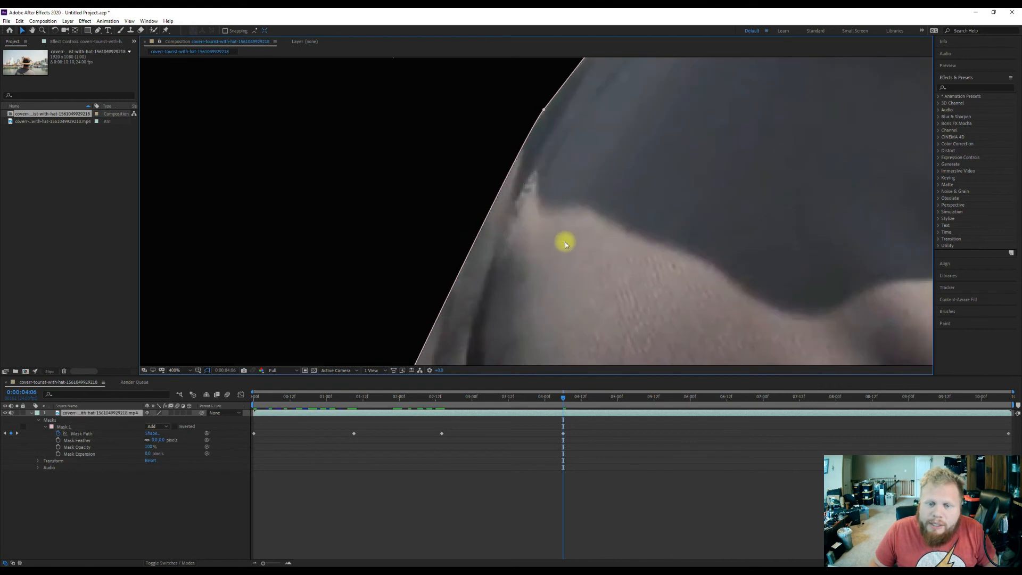
{"action": "left_click_drag", "start_coordinate": [565, 241], "coordinate": [604, 78]}
{"action": "mouse_move", "coordinate": [468, 205]}
{"action": "left_mouse_down"}
{"action": "mouse_move", "coordinate": [443, 197]}
{"action": "mouse_move", "coordinate": [457, 205]}
{"action": "left_mouse_up"}
{"action": "left_click_drag", "start_coordinate": [753, 64], "coordinate": [536, 223]}
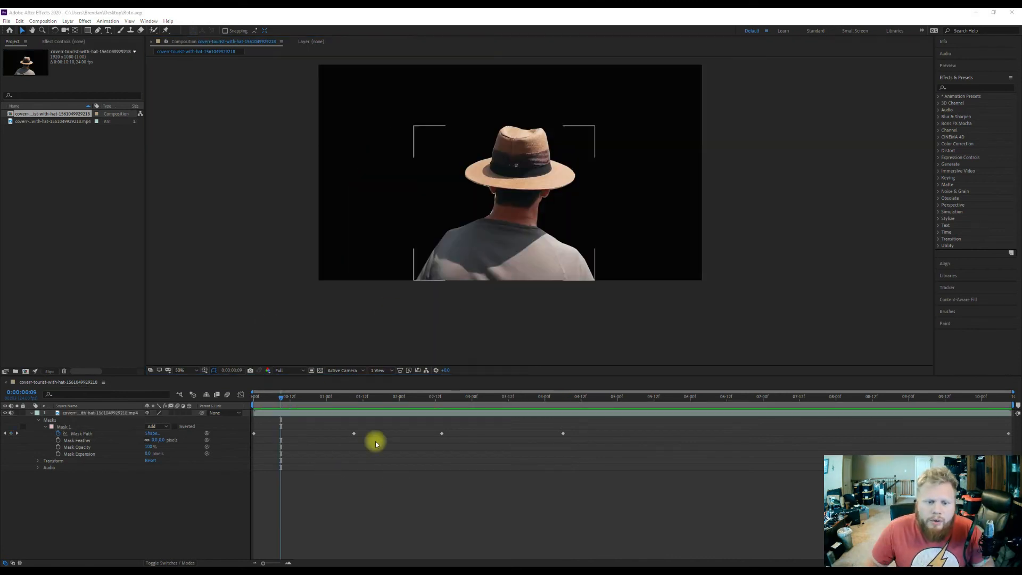
At 0:00:00:15, keyframe the mask path with its points refitted where the left earlobe meets the neck
{"action": "mouse_move", "coordinate": [319, 398]}
{"action": "left_mouse_down"}
{"action": "mouse_move", "coordinate": [291, 408]}
{"action": "mouse_move", "coordinate": [299, 398]}
{"action": "left_mouse_up"}
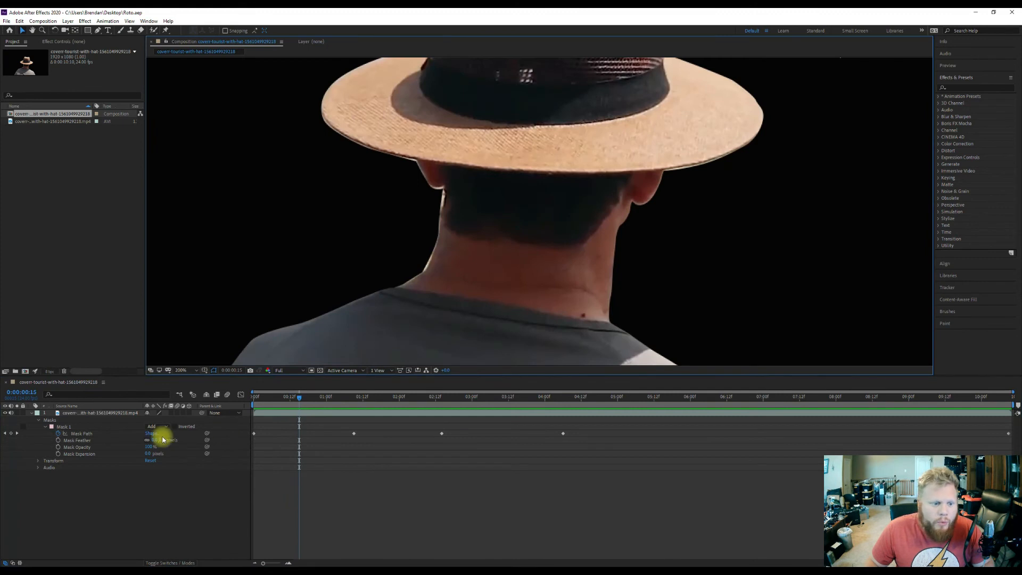
{"action": "left_click", "coordinate": [76, 433]}
{"action": "left_click_drag", "start_coordinate": [431, 192], "coordinate": [444, 194]}
{"action": "key", "text": "ctrl+z"}
{"action": "left_click", "coordinate": [437, 198]}
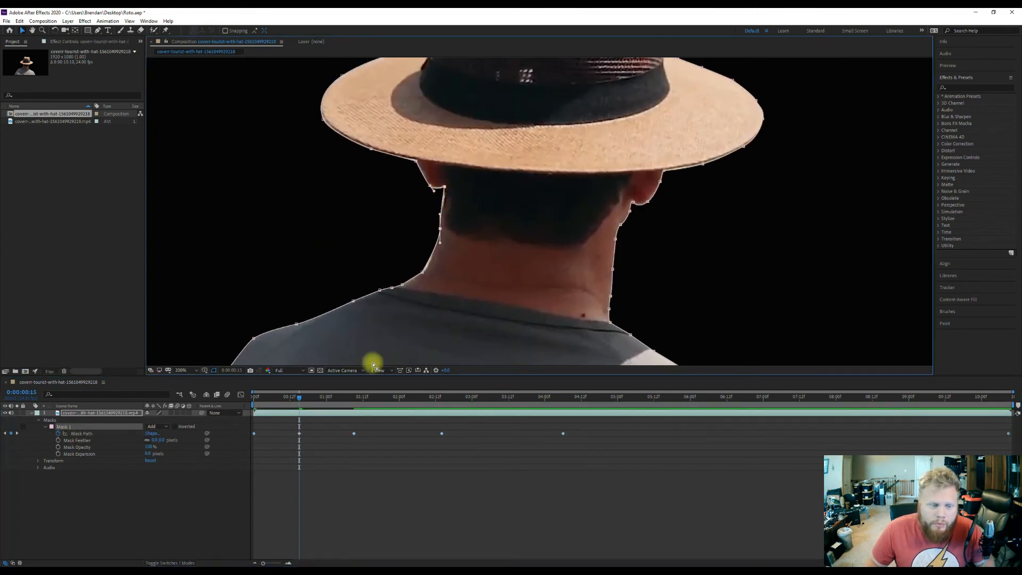
{"action": "left_click_drag", "start_coordinate": [372, 363], "coordinate": [407, 319]}
{"action": "left_click", "coordinate": [99, 32]}
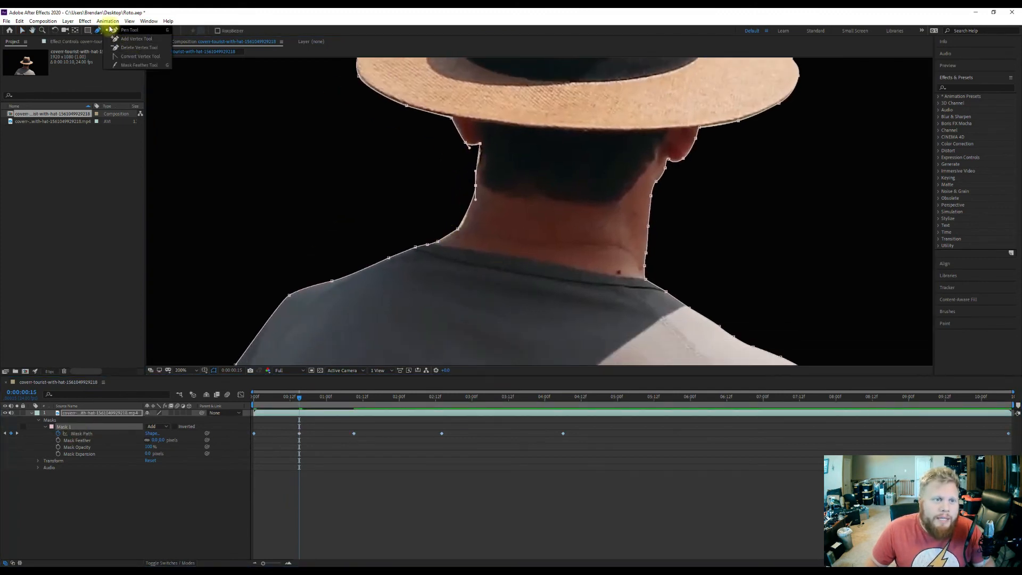
{"action": "scroll", "coordinate": [556, 259], "scroll_direction": "down", "scroll_amount": 2}
{"action": "scroll", "coordinate": [550, 271], "scroll_direction": "up", "scroll_amount": 1}
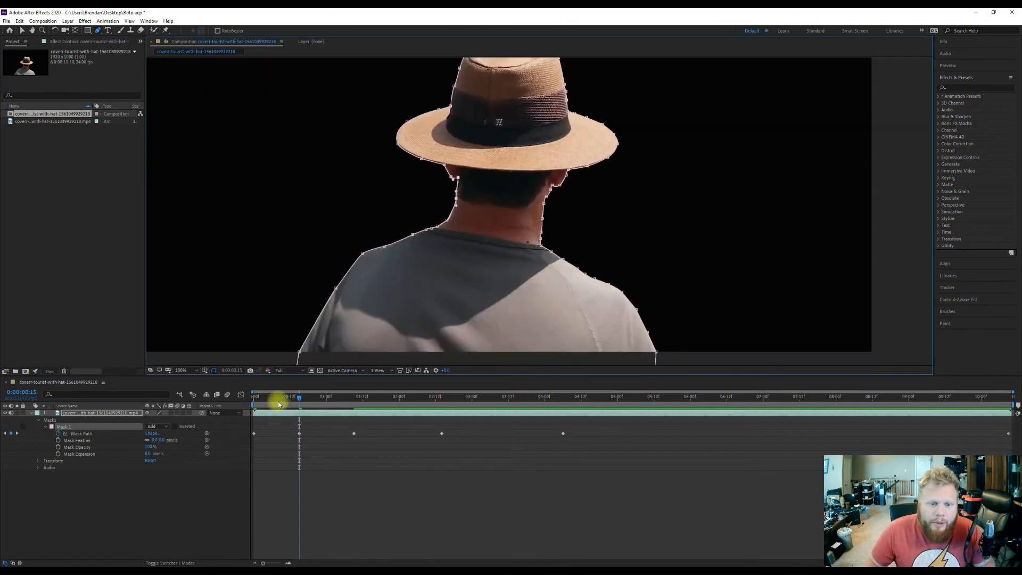
At 0:00:01:23, keyframe the mask path with its points refitted around the hat brim's left edge
{"action": "left_click_drag", "start_coordinate": [299, 399], "coordinate": [396, 403]}
{"action": "left_click_drag", "start_coordinate": [432, 208], "coordinate": [439, 261]}
{"action": "scroll", "coordinate": [420, 228], "scroll_direction": "up", "scroll_amount": 2}
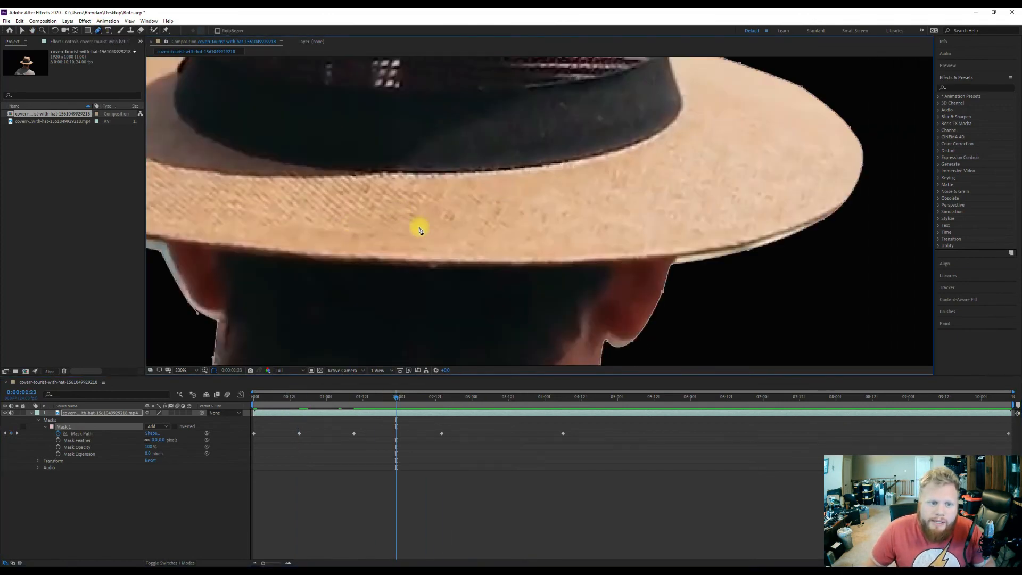
{"action": "scroll", "coordinate": [420, 229], "scroll_direction": "down", "scroll_amount": 1}
{"action": "left_click_drag", "start_coordinate": [420, 229], "coordinate": [462, 252]}
{"action": "left_click_drag", "start_coordinate": [356, 247], "coordinate": [414, 282]}
{"action": "left_click_drag", "start_coordinate": [305, 216], "coordinate": [307, 212]}
{"action": "scroll", "coordinate": [420, 217], "scroll_direction": "up", "scroll_amount": 3}
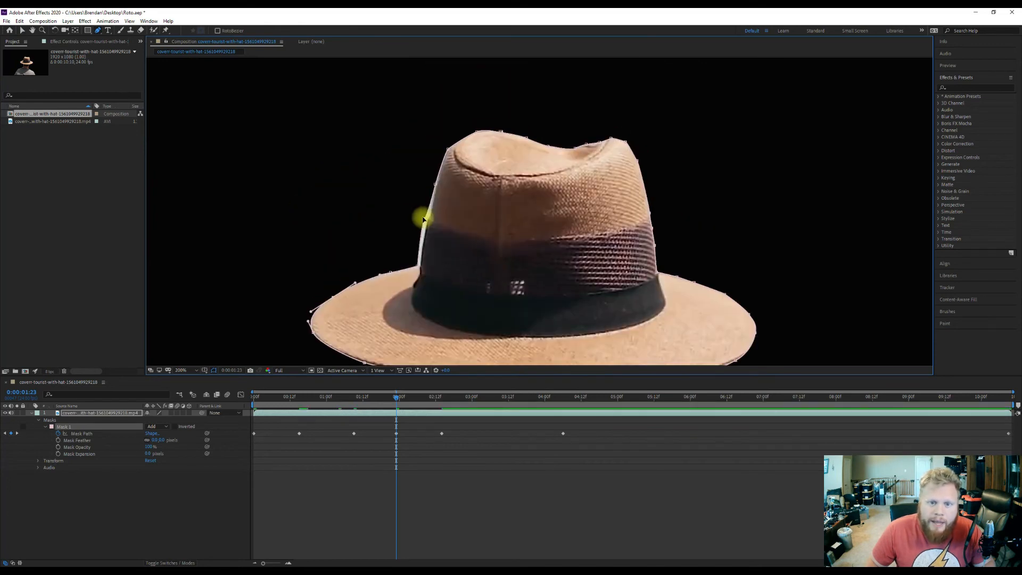
A little past 3 seconds, keyframe the mask path with its points refitted over the hat crown's top and right side
{"action": "left_click_drag", "start_coordinate": [396, 397], "coordinate": [490, 398]}
{"action": "left_click_drag", "start_coordinate": [492, 133], "coordinate": [489, 136]}
{"action": "left_click_drag", "start_coordinate": [520, 137], "coordinate": [466, 132]}
{"action": "left_click_drag", "start_coordinate": [618, 140], "coordinate": [626, 160]}
{"action": "mouse_move", "coordinate": [641, 209]}
{"action": "left_mouse_down"}
{"action": "mouse_move", "coordinate": [646, 273]}
{"action": "mouse_move", "coordinate": [742, 313]}
{"action": "mouse_move", "coordinate": [766, 133]}
{"action": "mouse_move", "coordinate": [651, 202]}
{"action": "left_mouse_up"}
{"action": "left_click_drag", "start_coordinate": [611, 266], "coordinate": [605, 287]}
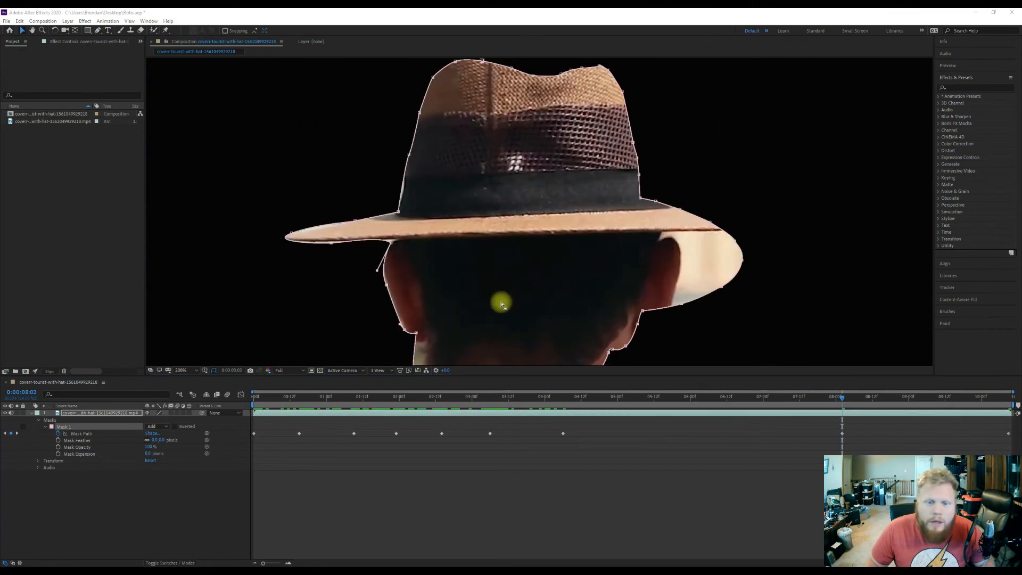
At 0:00:08:02, refit the mask points and curve handles along the brim's left underside to where it meets the ear
{"action": "left_click_drag", "start_coordinate": [492, 276], "coordinate": [525, 218]}
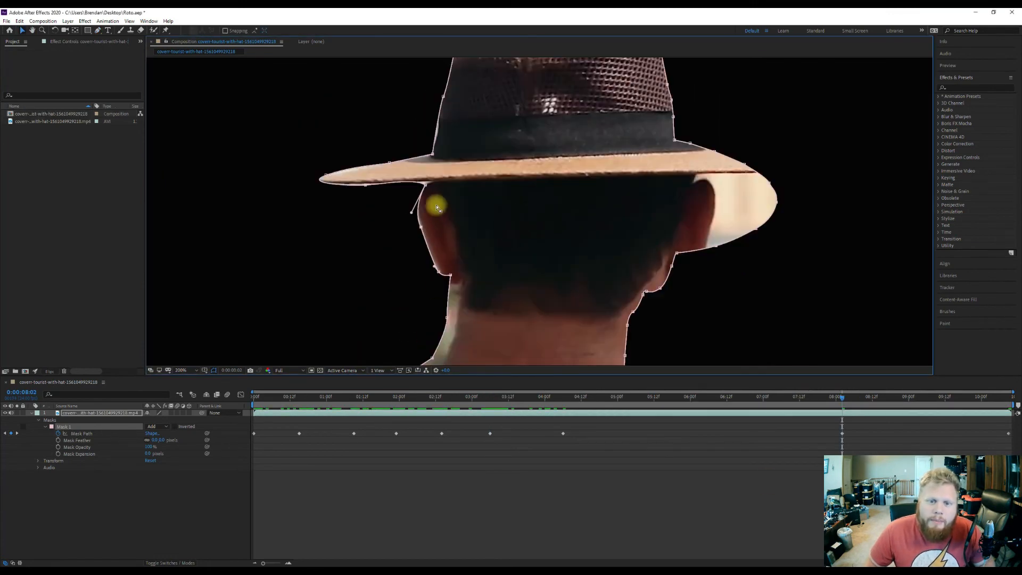
{"action": "scroll", "coordinate": [437, 208], "scroll_direction": "up", "scroll_amount": 3}
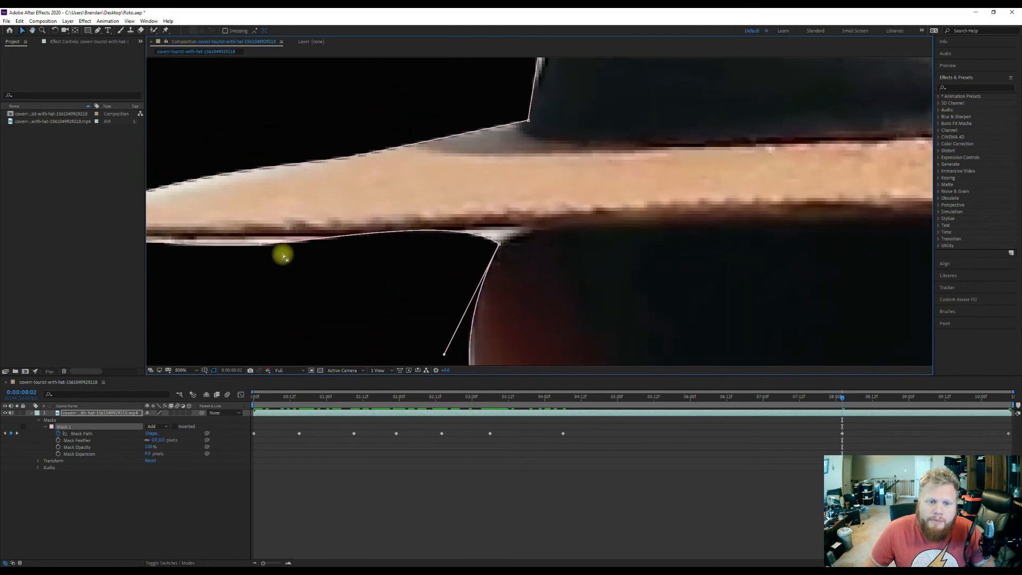
{"action": "left_click_drag", "start_coordinate": [260, 245], "coordinate": [256, 240]}
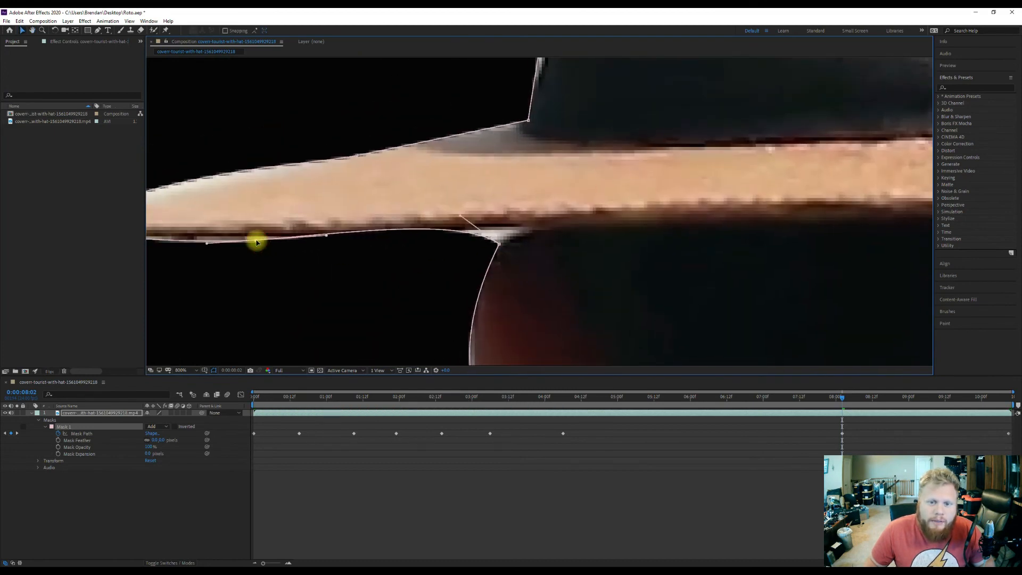
{"action": "left_click_drag", "start_coordinate": [570, 275], "coordinate": [585, 258]}
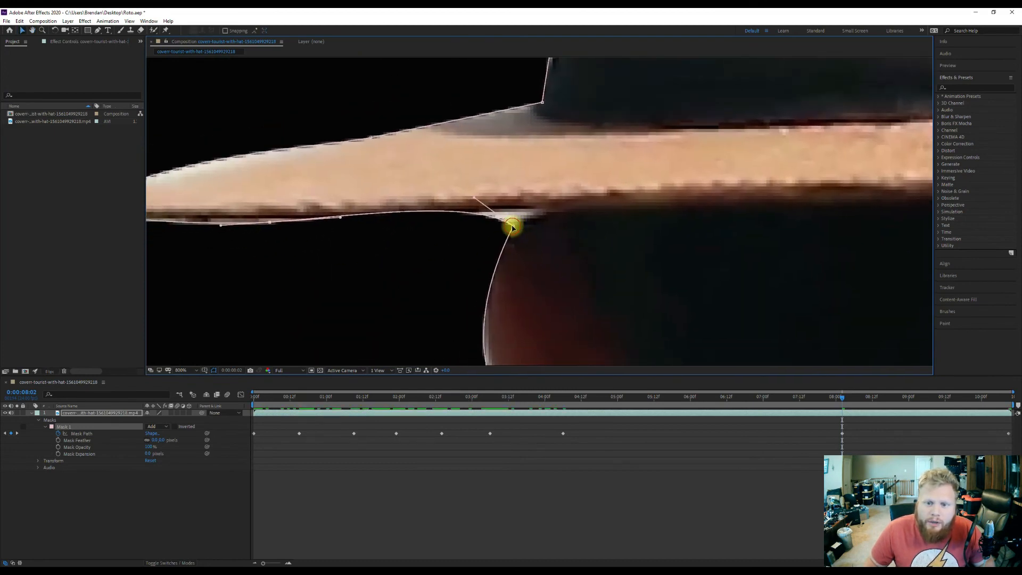
{"action": "left_click_drag", "start_coordinate": [512, 227], "coordinate": [520, 219]}
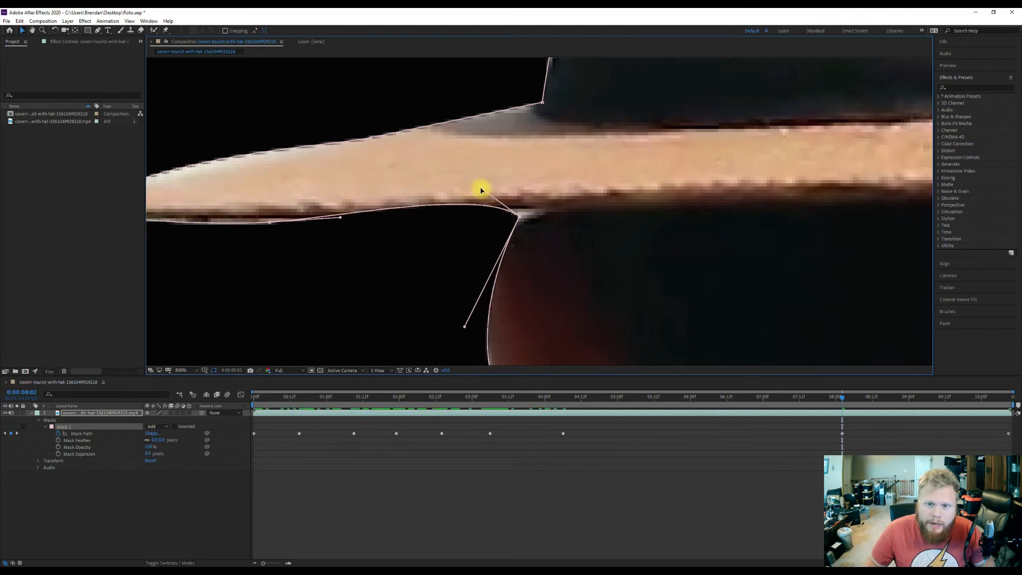
{"action": "left_click_drag", "start_coordinate": [477, 193], "coordinate": [456, 213]}
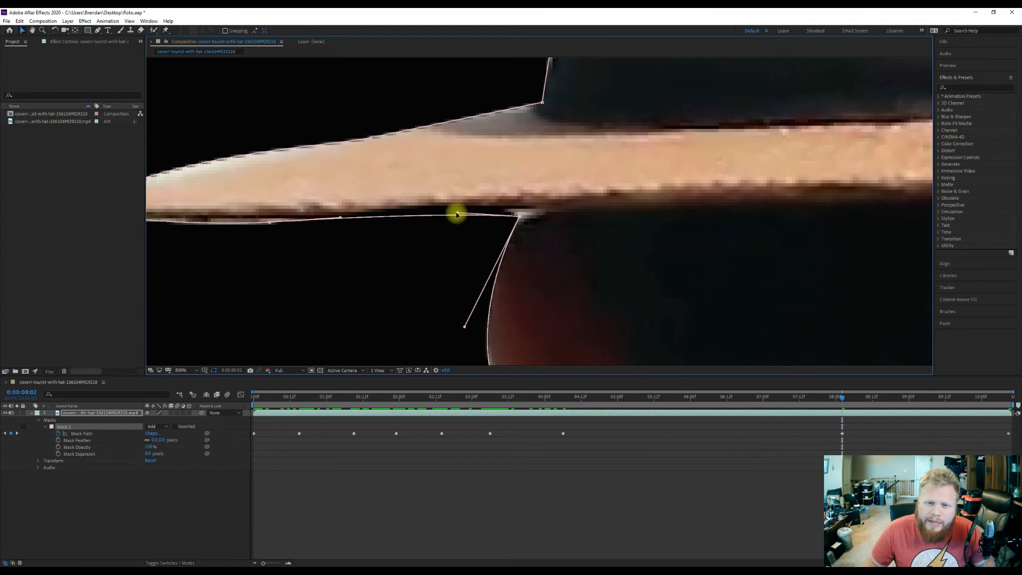
{"action": "left_click_drag", "start_coordinate": [519, 219], "coordinate": [516, 213]}
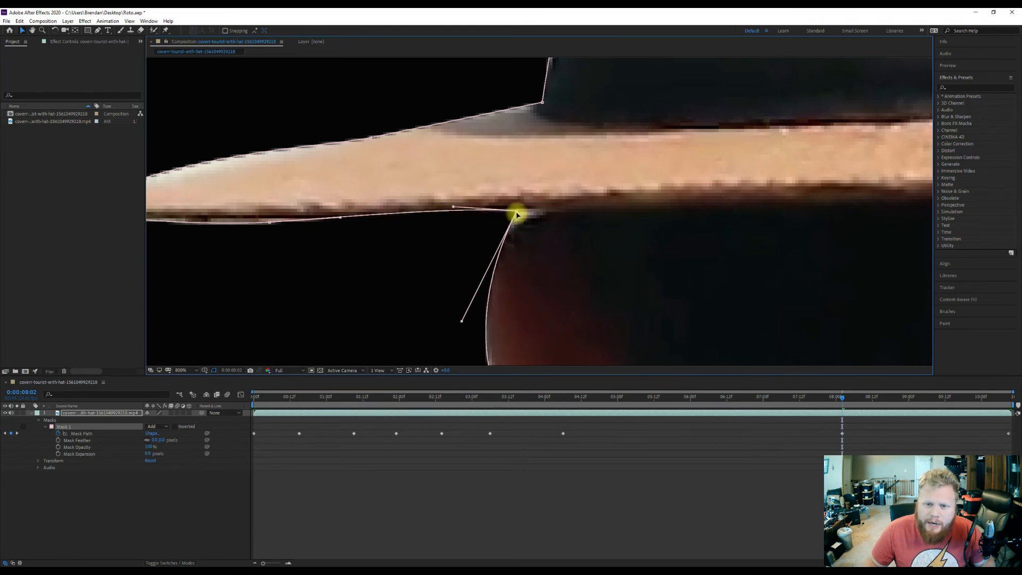
{"action": "left_click_drag", "start_coordinate": [461, 321], "coordinate": [451, 272]}
{"action": "left_click_drag", "start_coordinate": [516, 211], "coordinate": [528, 212]}
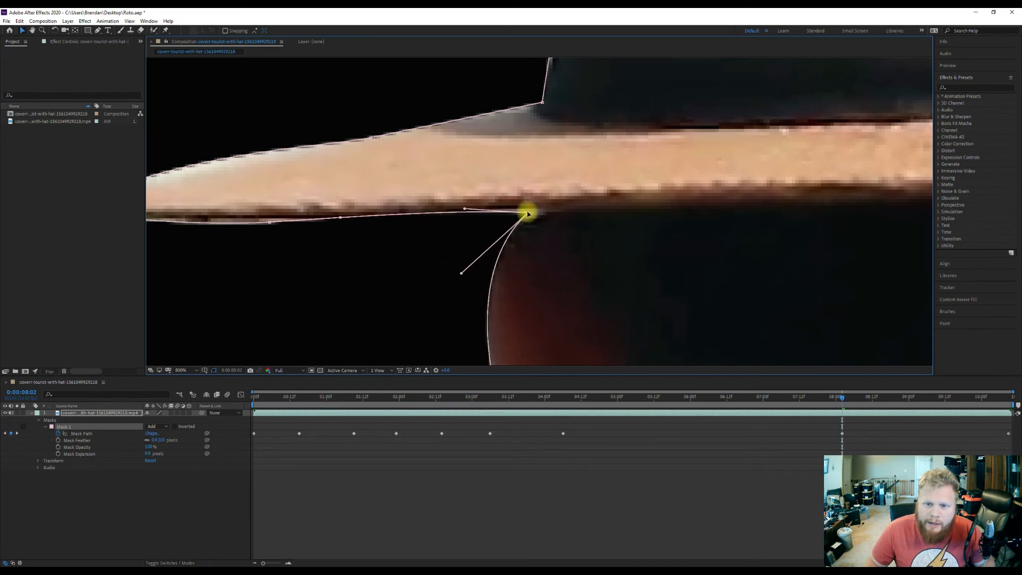
Reshape the mask around the left earlobe so its points follow the lobe and its corner with the neck
{"action": "left_click_drag", "start_coordinate": [625, 311], "coordinate": [584, 218]}
{"action": "scroll", "coordinate": [578, 240], "scroll_direction": "down", "scroll_amount": 2}
{"action": "left_click_drag", "start_coordinate": [610, 277], "coordinate": [501, 232]}
{"action": "scroll", "coordinate": [453, 244], "scroll_direction": "up", "scroll_amount": 2}
{"action": "scroll", "coordinate": [341, 267], "scroll_direction": "down", "scroll_amount": 2}
{"action": "left_click_drag", "start_coordinate": [374, 281], "coordinate": [435, 284]}
{"action": "scroll", "coordinate": [504, 267], "scroll_direction": "up", "scroll_amount": 1}
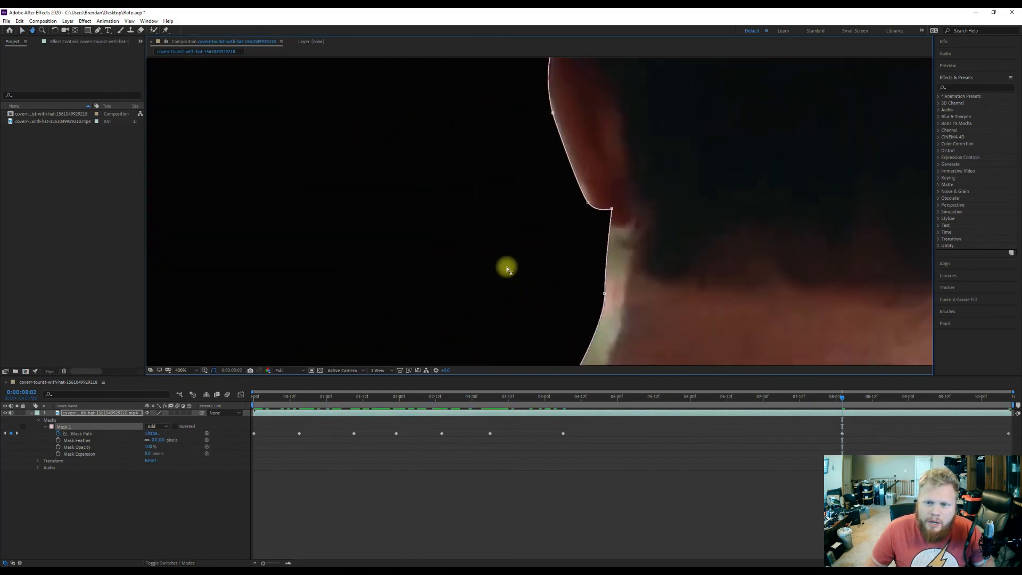
{"action": "left_click_drag", "start_coordinate": [611, 209], "coordinate": [630, 235]}
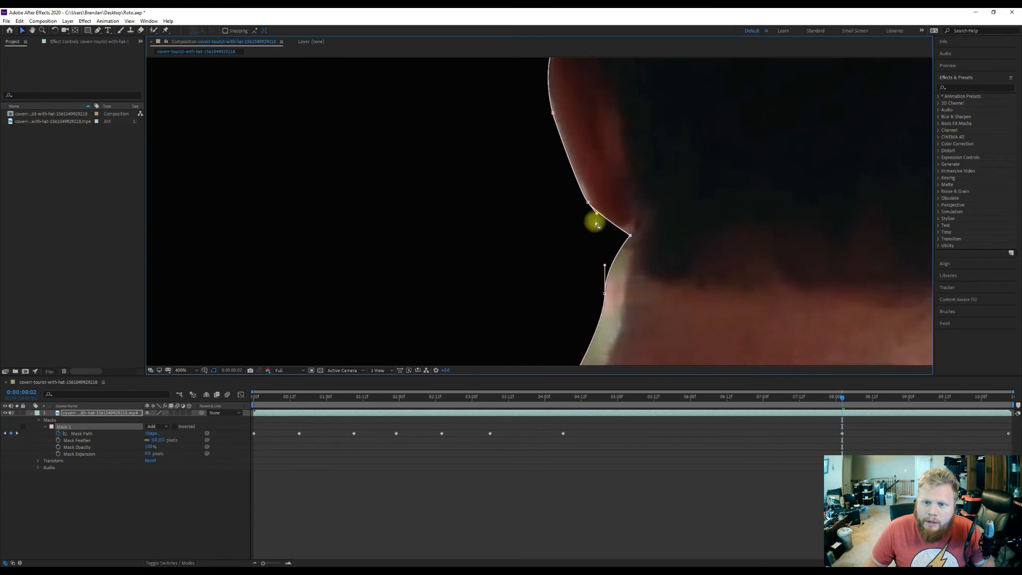
{"action": "left_click_drag", "start_coordinate": [587, 203], "coordinate": [634, 227]}
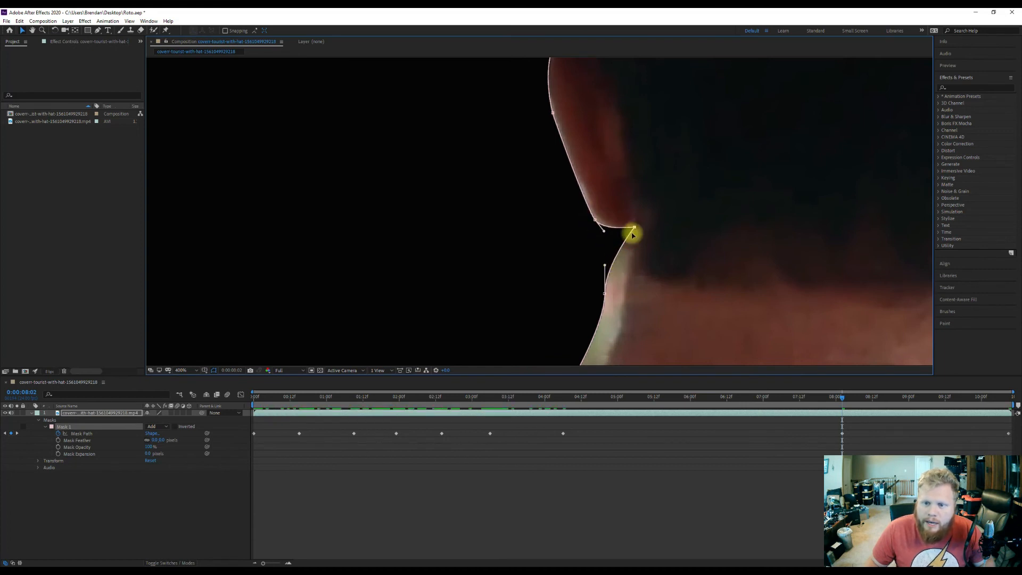
Move the mask points on the neck's left edge inward to follow its curve down toward the collar
{"action": "left_click_drag", "start_coordinate": [605, 296], "coordinate": [623, 297]}
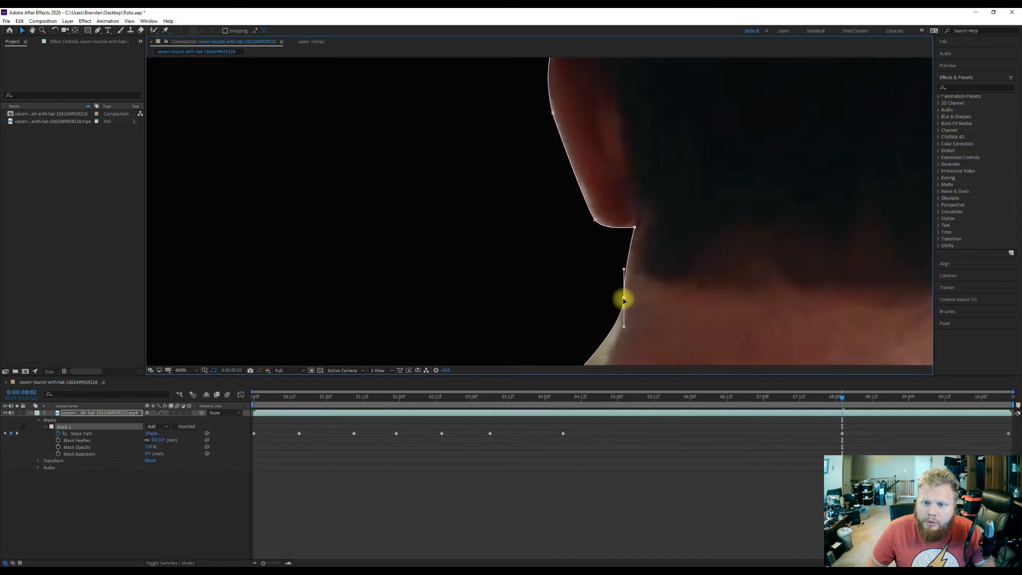
{"action": "left_click_drag", "start_coordinate": [658, 332], "coordinate": [703, 206]}
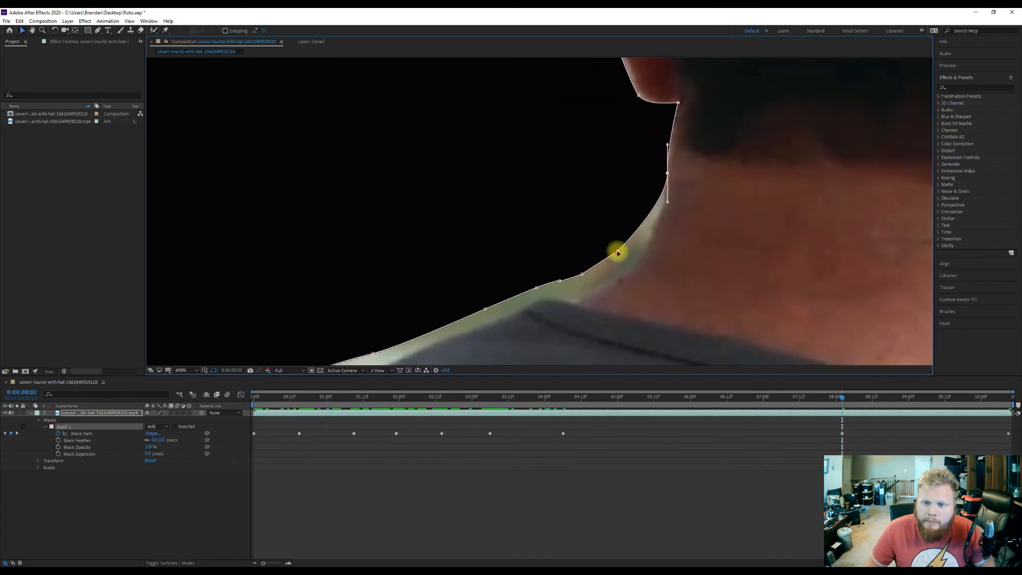
{"action": "left_click_drag", "start_coordinate": [617, 251], "coordinate": [626, 270]}
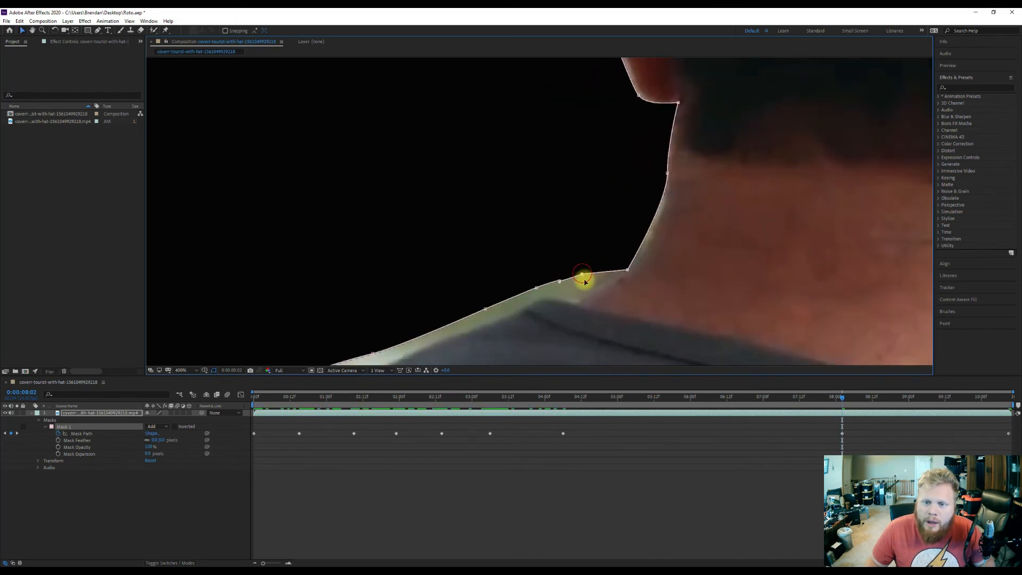
{"action": "scroll", "coordinate": [586, 282], "scroll_direction": "down", "scroll_amount": 6}
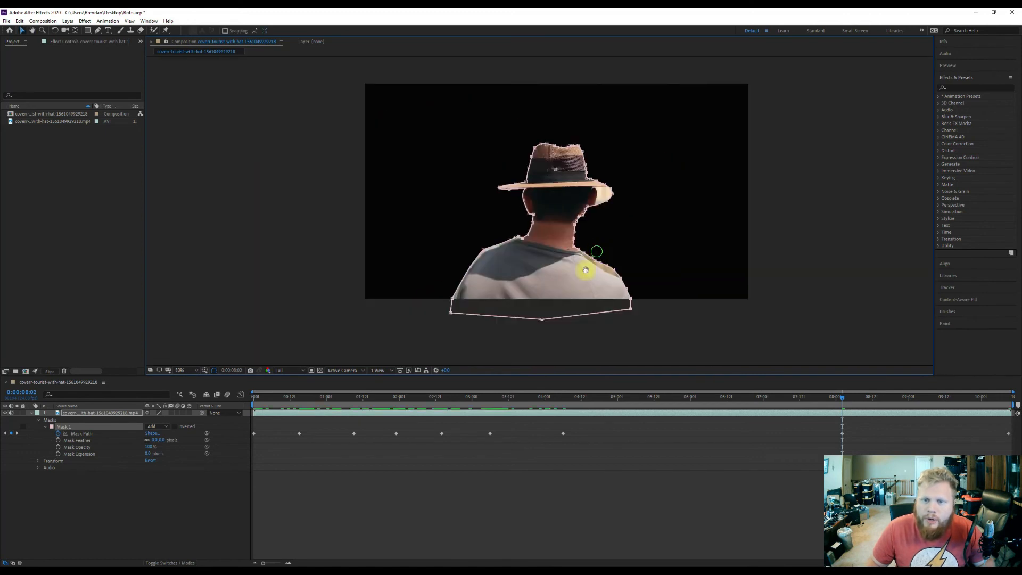
{"action": "scroll", "coordinate": [529, 290], "scroll_direction": "up", "scroll_amount": 2}
{"action": "left_click_drag", "start_coordinate": [566, 303], "coordinate": [596, 249]}
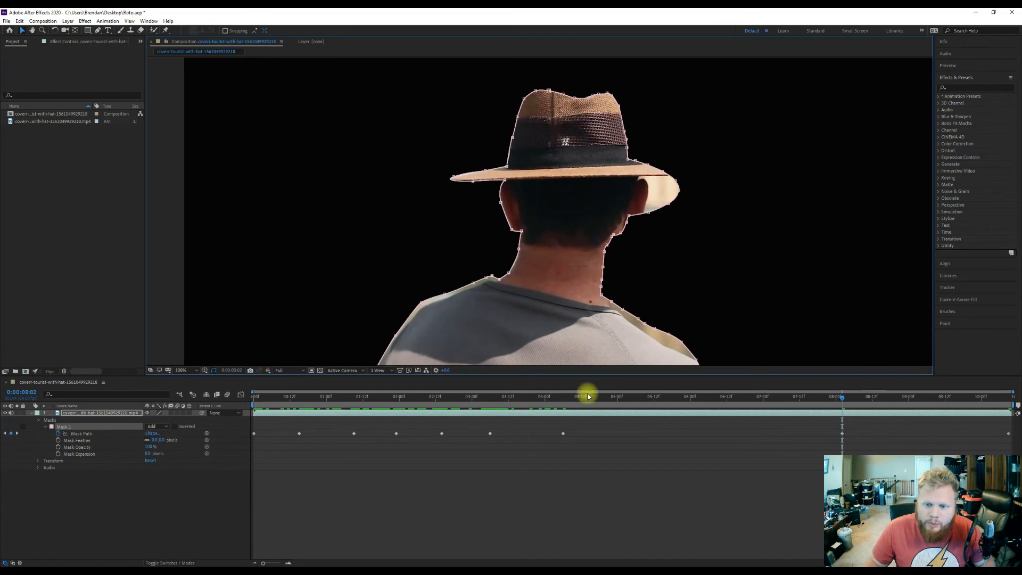
Go to 0:00:02:03 and hide the mask outline in the viewer to check the cutout's edges
{"action": "left_click_drag", "start_coordinate": [593, 399], "coordinate": [408, 406]}
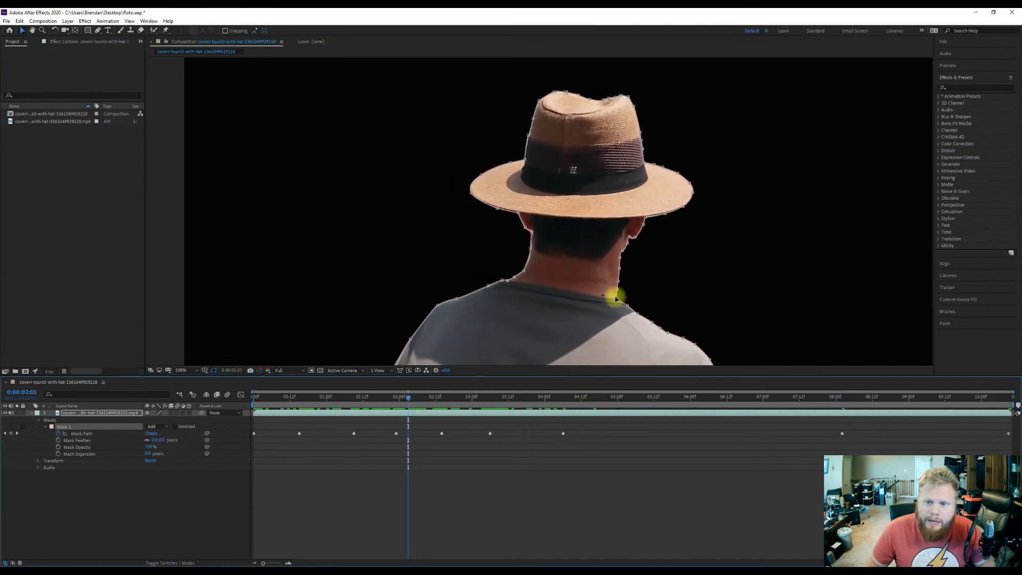
{"action": "left_click", "coordinate": [213, 370]}
{"action": "left_click_drag", "start_coordinate": [507, 325], "coordinate": [459, 298]}
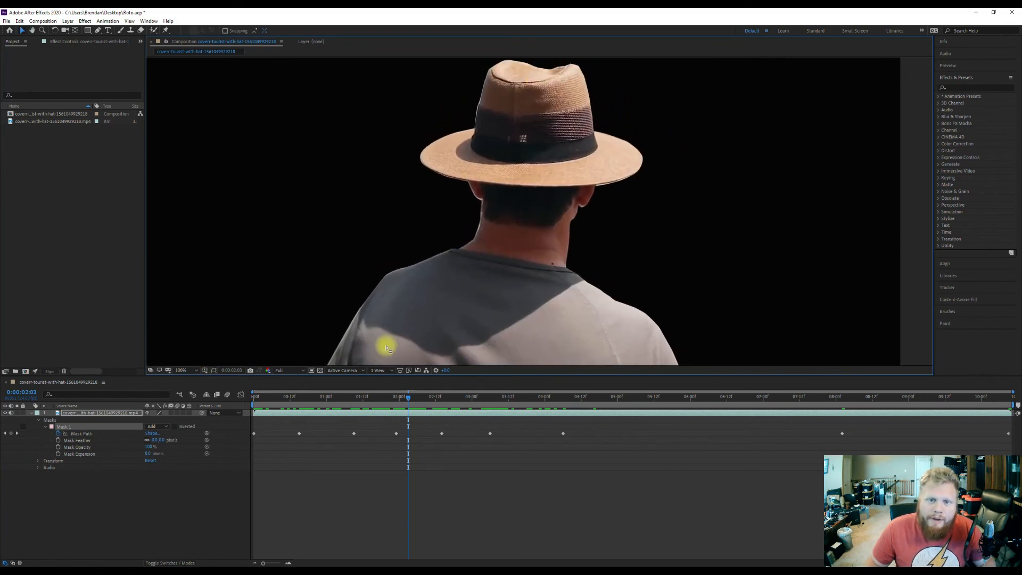
Try a negative mask expansion to pull the cutout's edge inward
{"action": "left_click", "coordinate": [88, 455]}
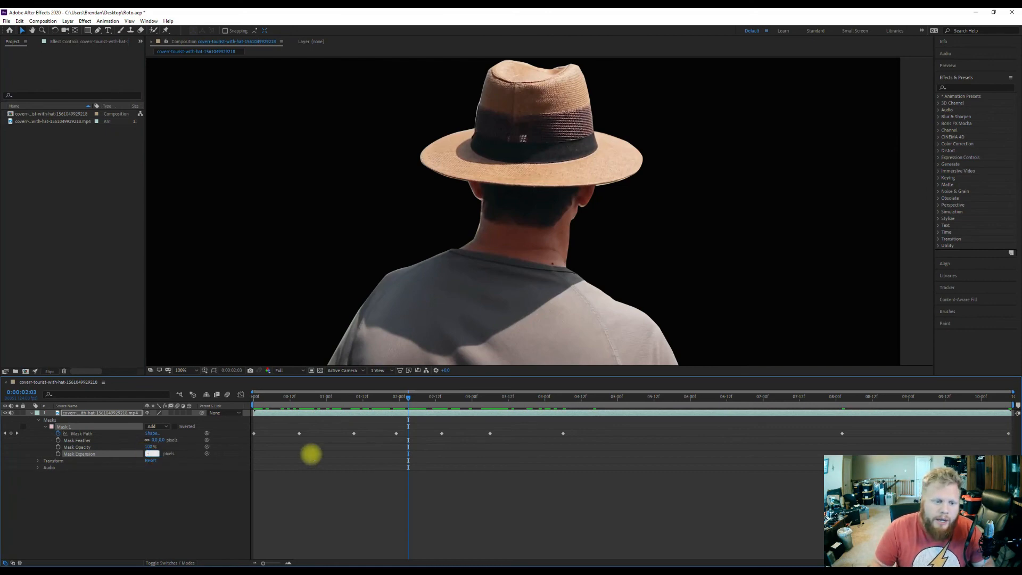
{"action": "key", "text": "Return"}
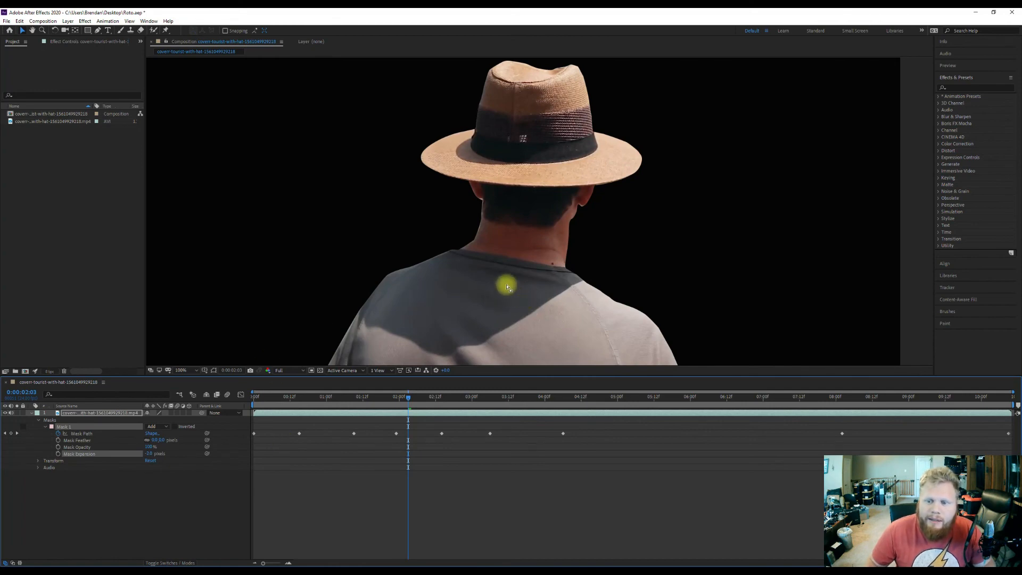
{"action": "left_click_drag", "start_coordinate": [464, 282], "coordinate": [468, 299]}
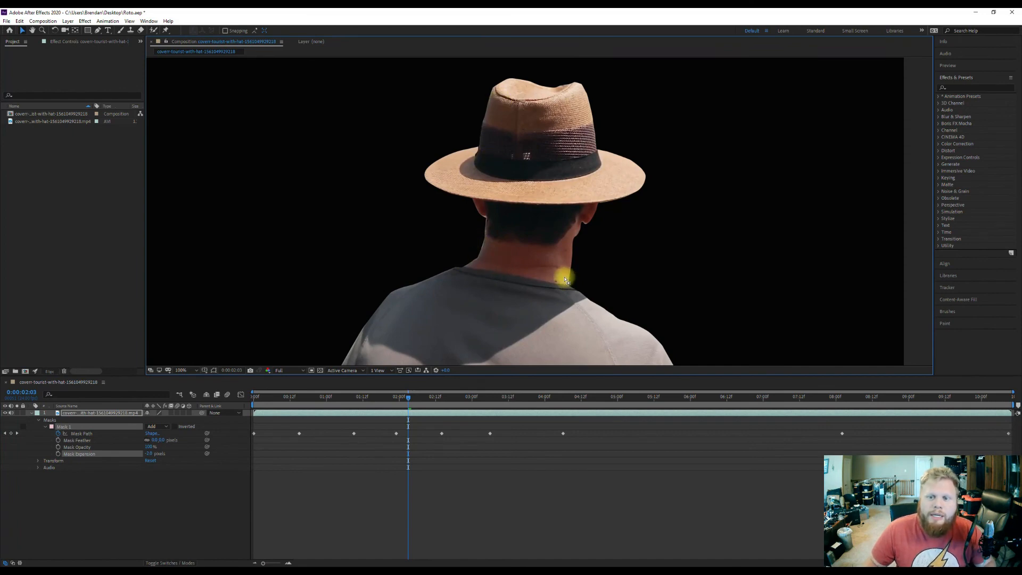
Set the mask expansion to -1 pixel and the mask feather to 2 pixels
{"action": "left_click", "coordinate": [150, 454]}
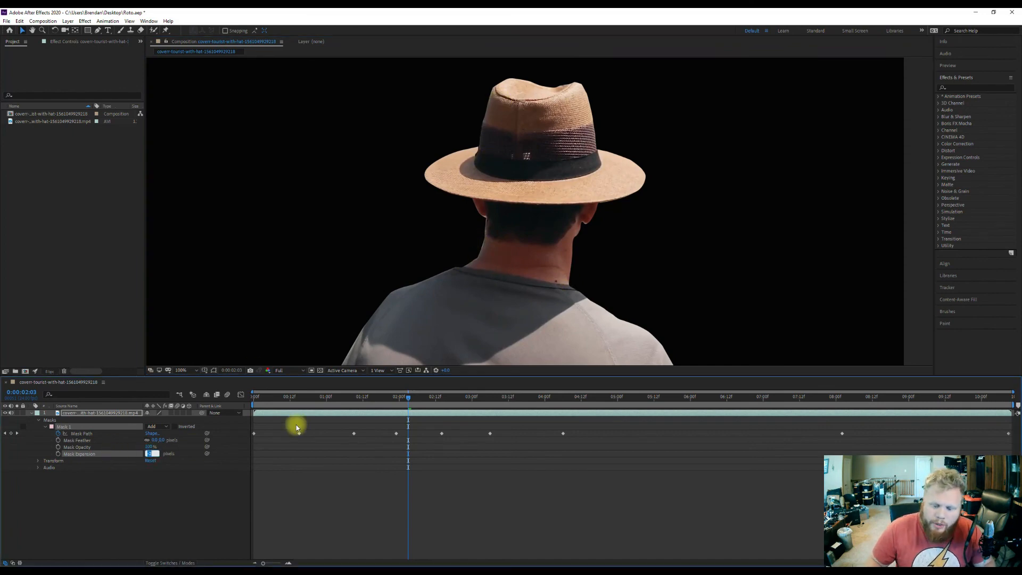
{"action": "type", "text": "-1"}
{"action": "key", "text": "Return"}
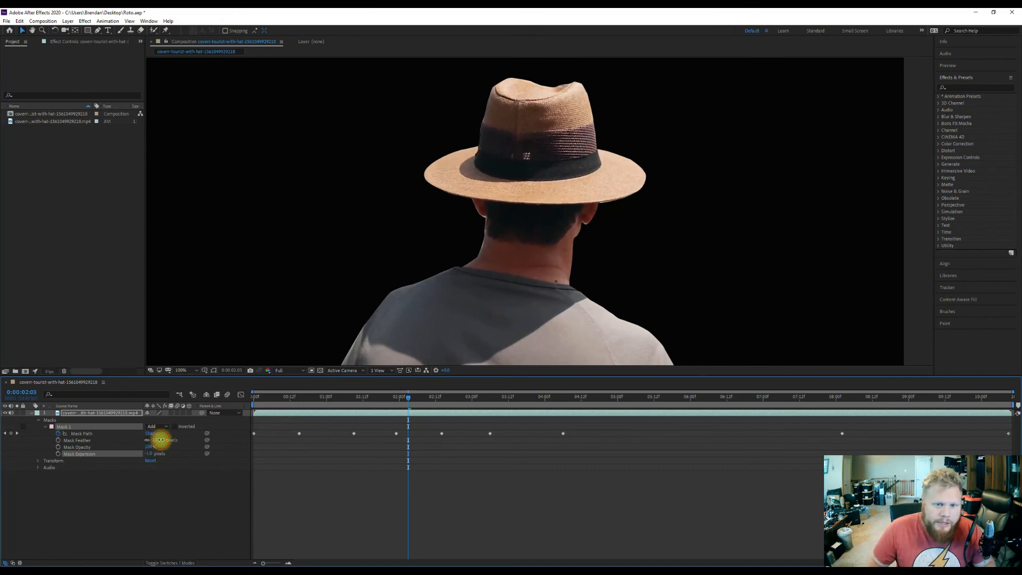
{"action": "left_click", "coordinate": [161, 439]}
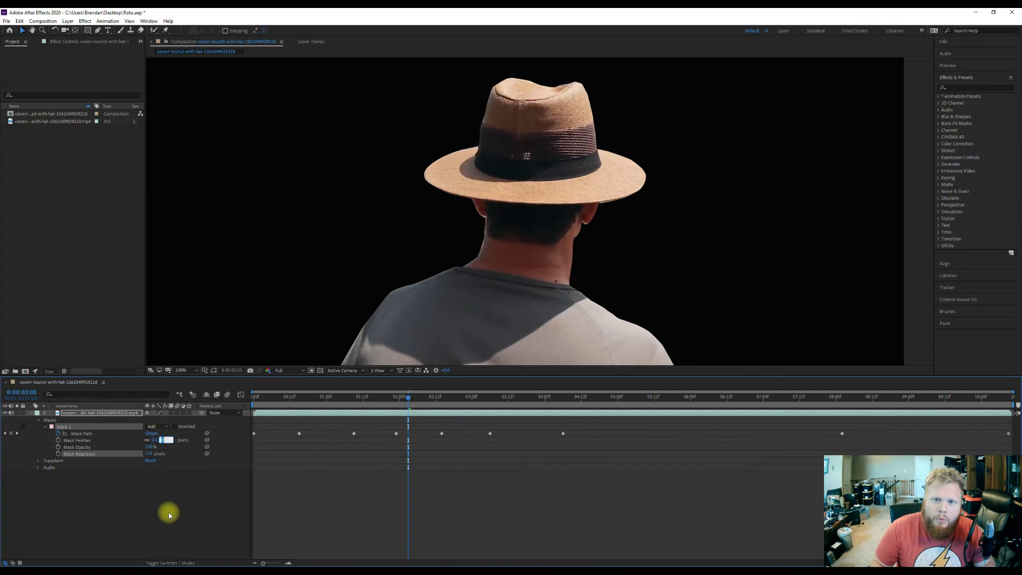
{"action": "type", "text": "2"}
{"action": "key", "text": "Return"}
{"action": "scroll", "coordinate": [526, 258], "scroll_direction": "up", "scroll_amount": 1}
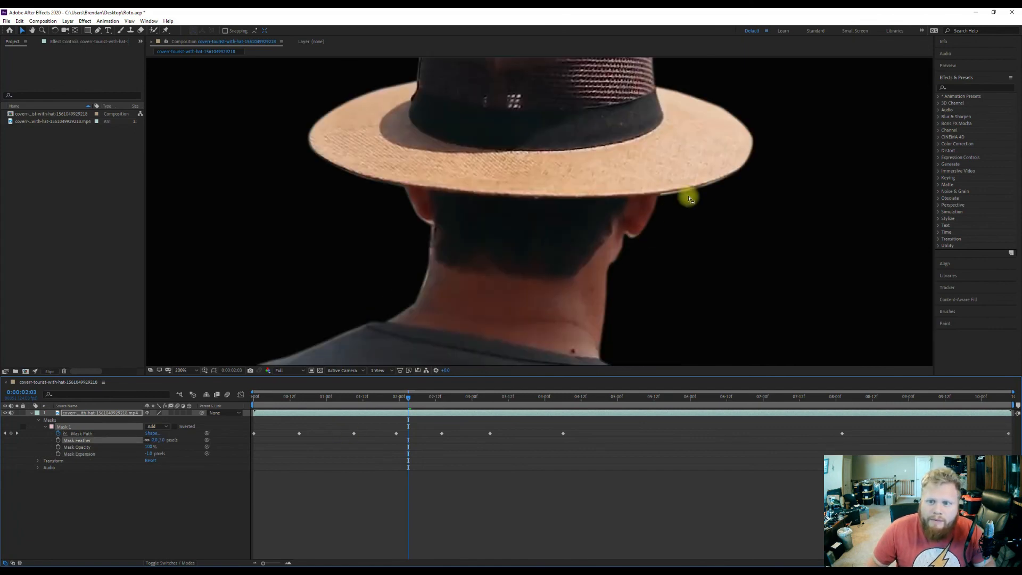
Fit more of the frame in the viewer and play the masked footage from the beginning to check the cutout in motion
{"action": "left_click_drag", "start_coordinate": [701, 194], "coordinate": [775, 199]}
{"action": "scroll", "coordinate": [776, 200], "scroll_direction": "down", "scroll_amount": 4}
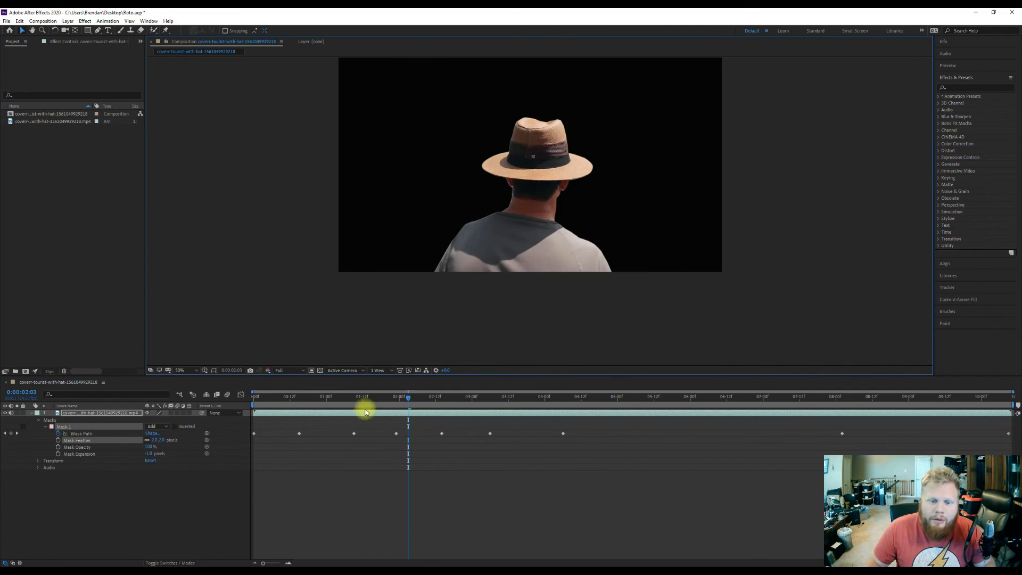
{"action": "left_click_drag", "start_coordinate": [381, 399], "coordinate": [242, 397]}
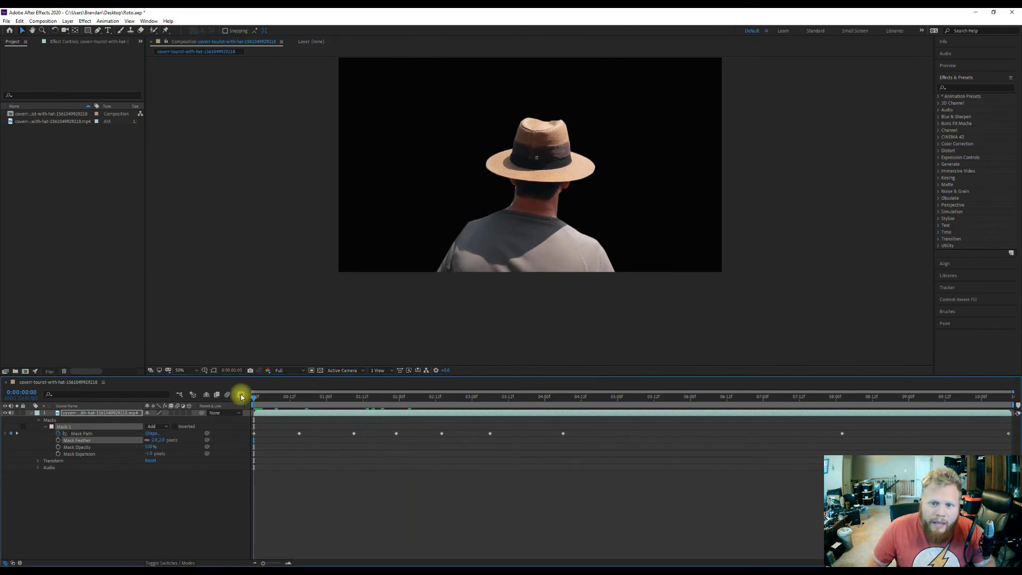
{"action": "key", "text": "space"}
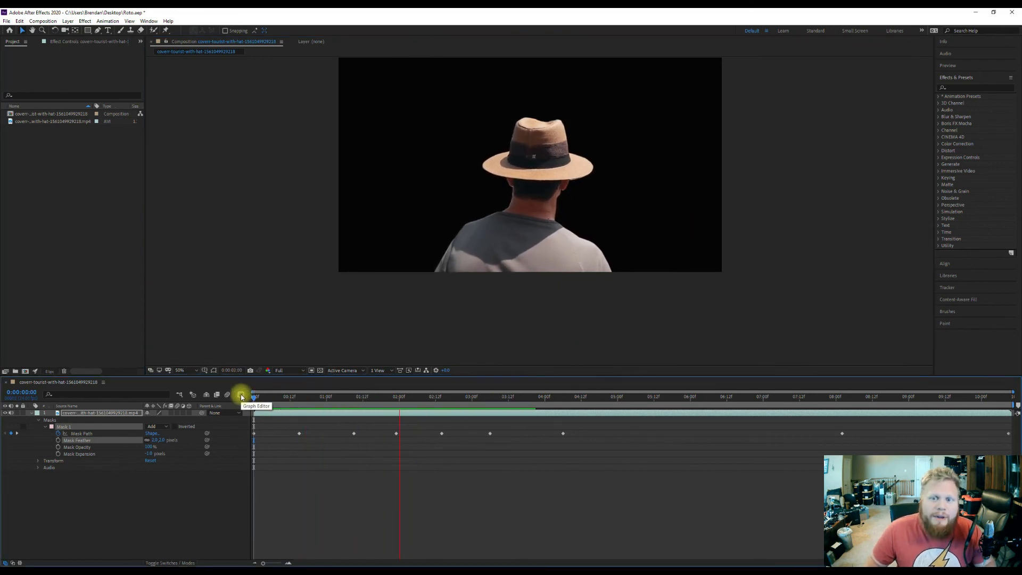
{"action": "key", "text": "space"}
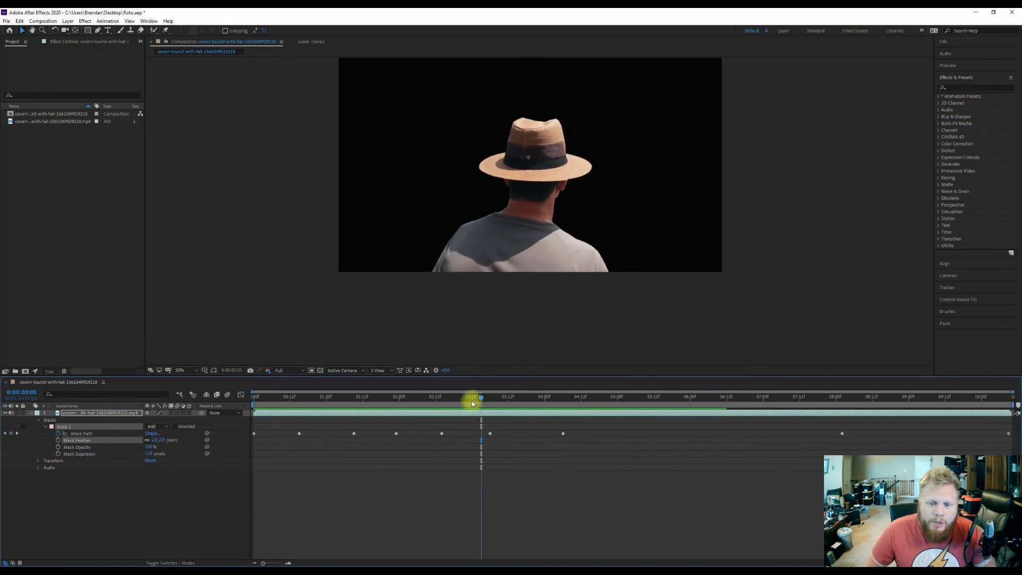
{"action": "left_click_drag", "start_coordinate": [482, 398], "coordinate": [171, 375]}
{"action": "key", "text": "space"}
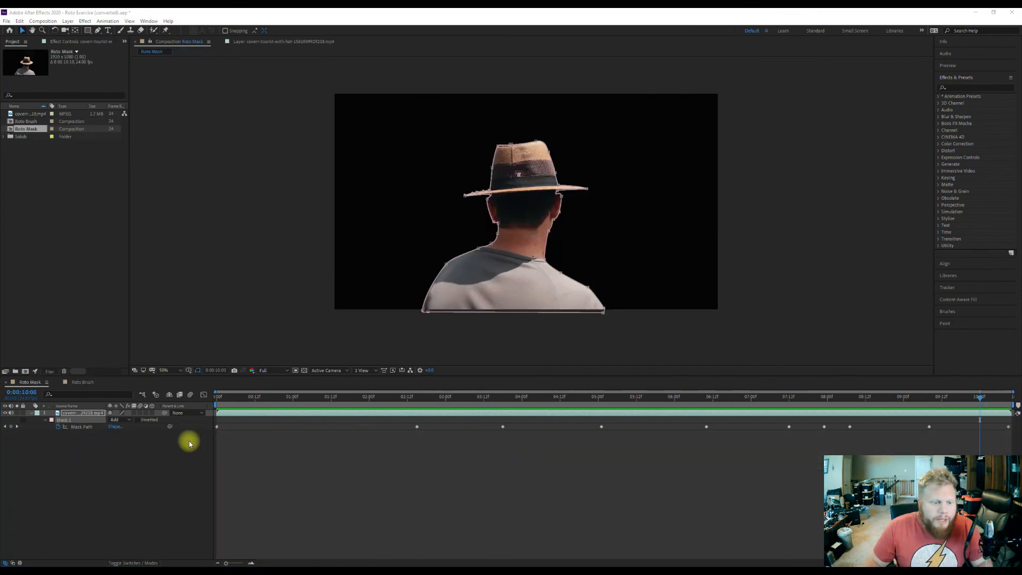
In the Roto Mask composition, go to 0:00:08:12 and set Mask 1's expansion to -1 pixel
{"action": "left_click", "coordinate": [217, 397]}
{"action": "left_click_drag", "start_coordinate": [214, 400], "coordinate": [865, 404]}
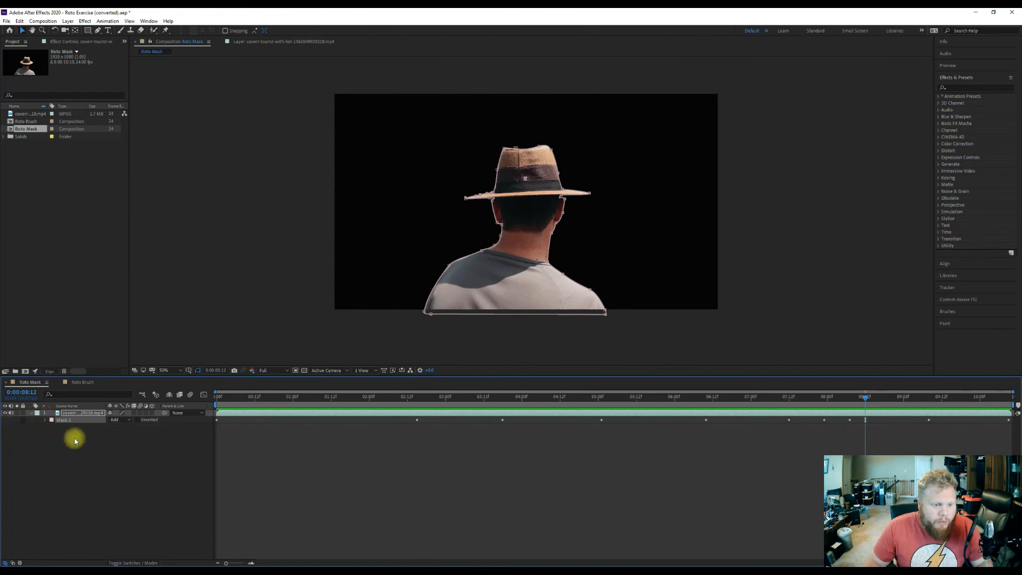
{"action": "left_click", "coordinate": [46, 419]}
{"action": "left_click", "coordinate": [75, 434]}
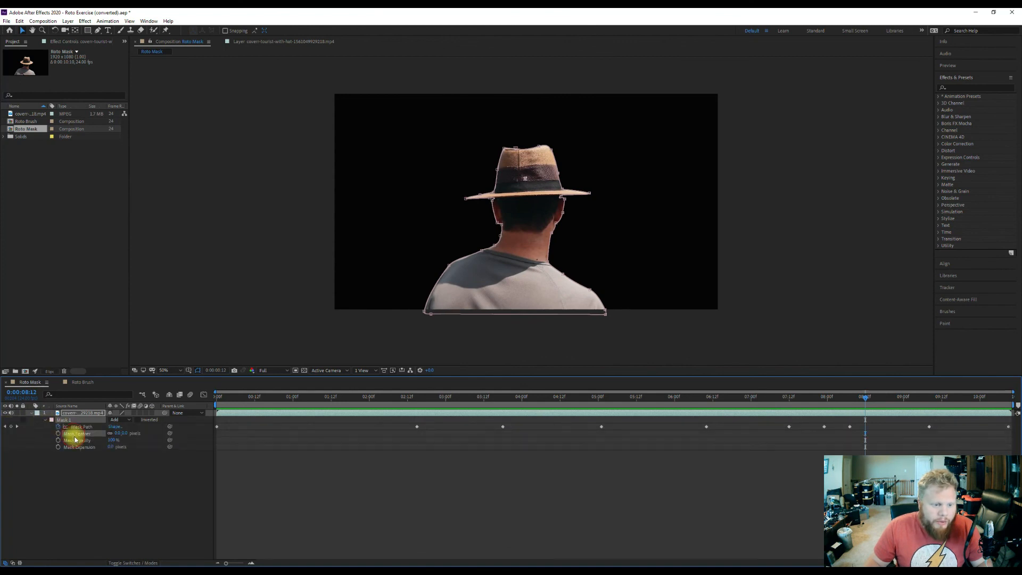
{"action": "left_click", "coordinate": [75, 448]}
{"action": "left_click", "coordinate": [111, 448]}
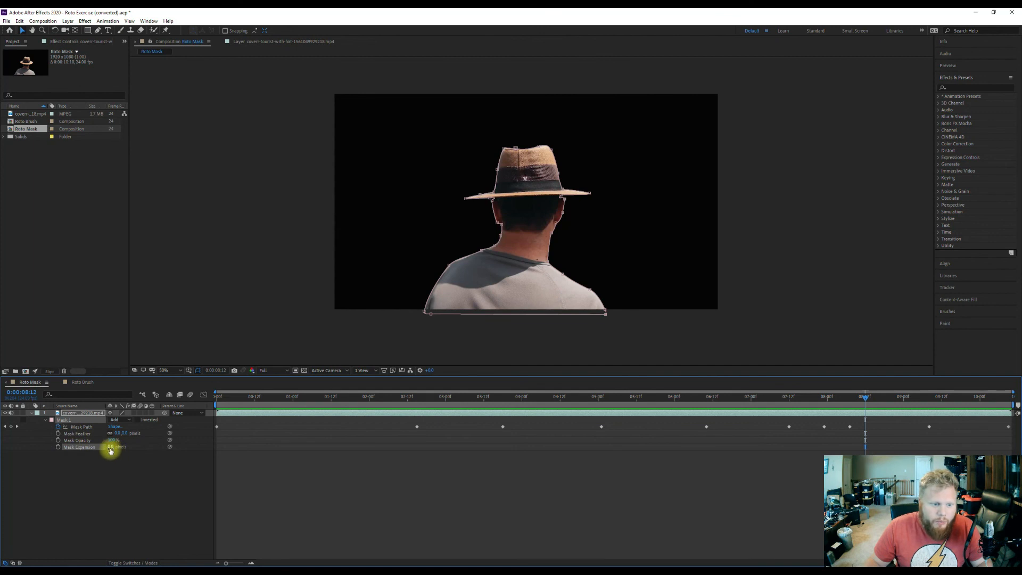
{"action": "type", "text": "-1"}
{"action": "key", "text": "Return"}
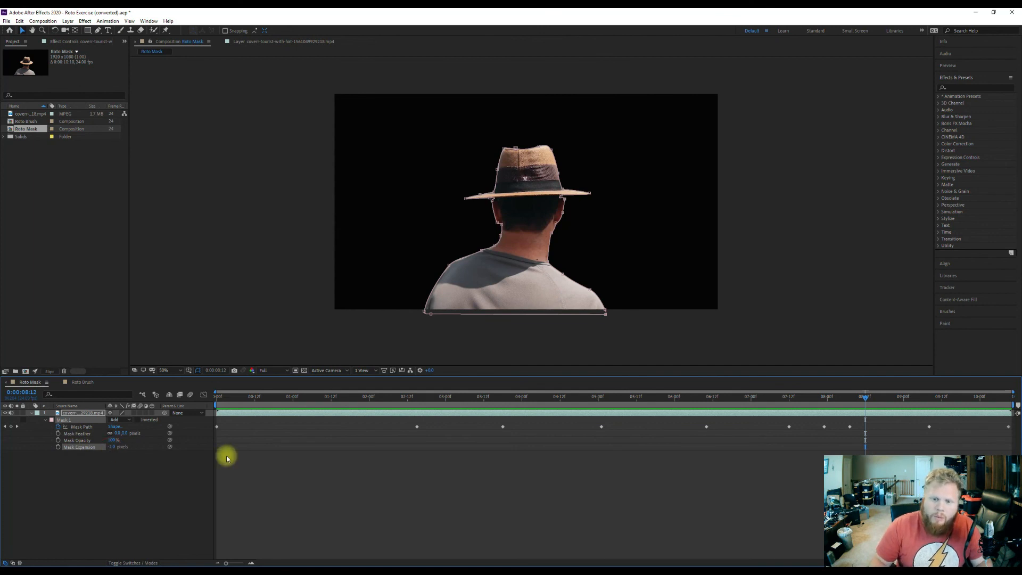
Set Mask 1's feather to 3.5 pixels
{"action": "left_click", "coordinate": [126, 433]}
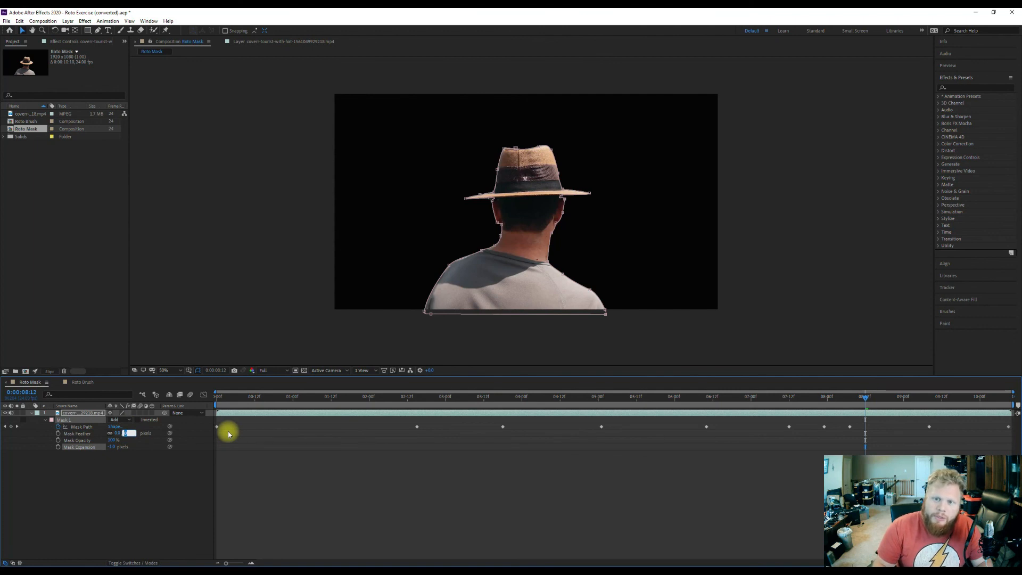
{"action": "type", "text": "3.5"}
{"action": "key", "text": "Return"}
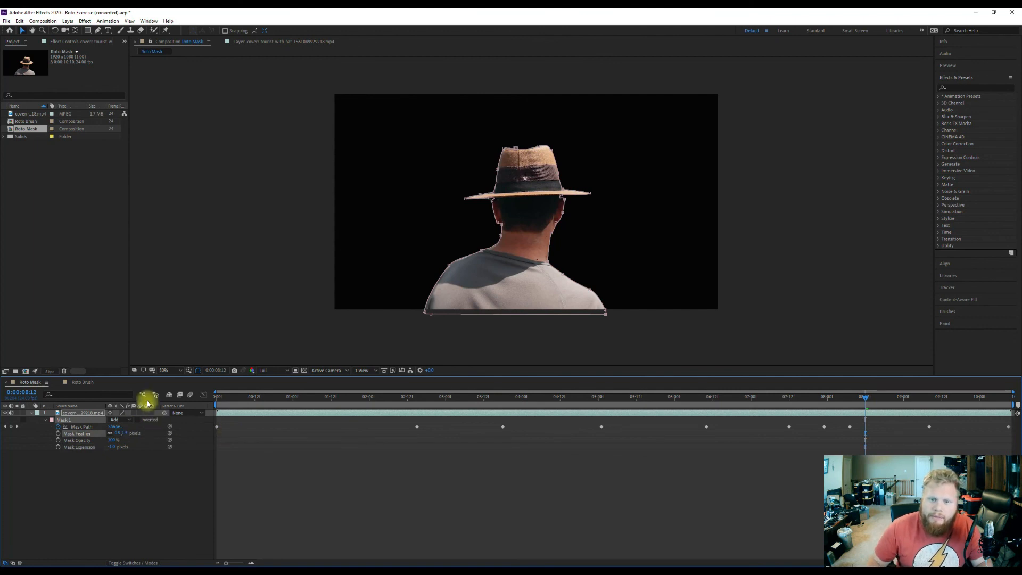
Hide the mask outline in the viewer and inspect the cutout's edges up close at 0:00:08:12, 0:00:01:20 and 0:00:04:07
{"action": "left_click", "coordinate": [198, 370]}
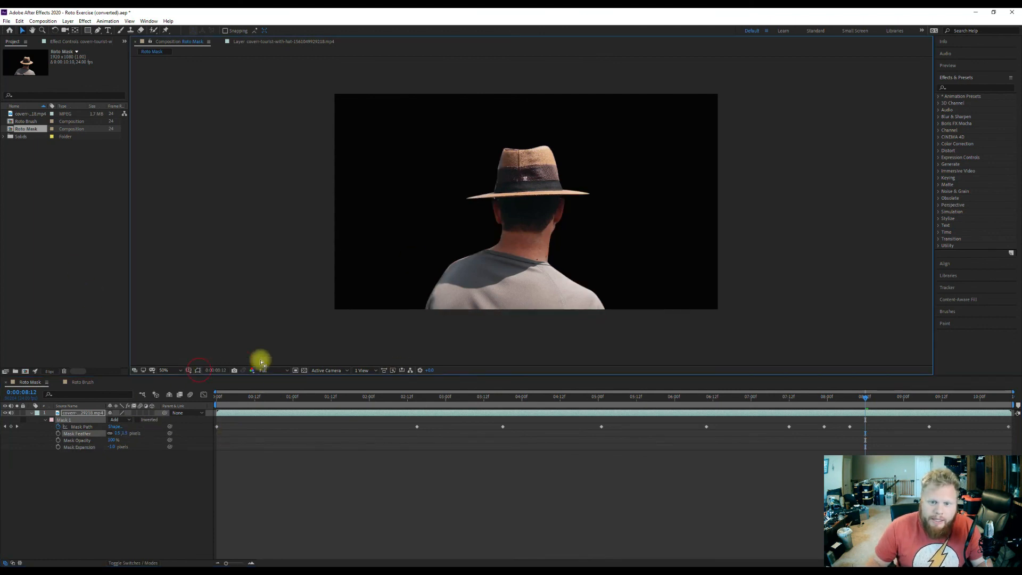
{"action": "scroll", "coordinate": [452, 288], "scroll_direction": "up", "scroll_amount": 2}
{"action": "left_click_drag", "start_coordinate": [481, 328], "coordinate": [585, 235]}
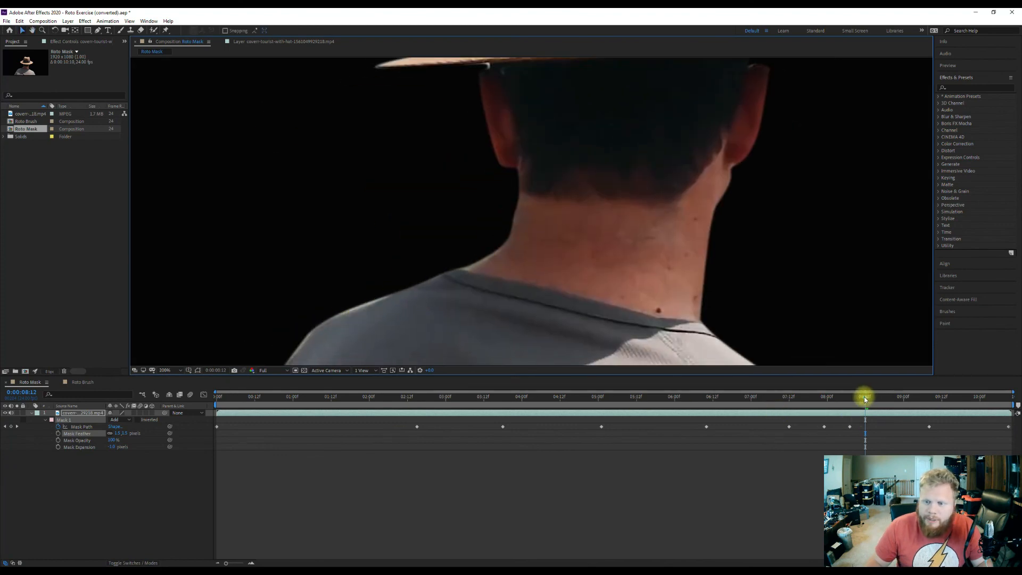
{"action": "left_click_drag", "start_coordinate": [864, 397], "coordinate": [357, 398]}
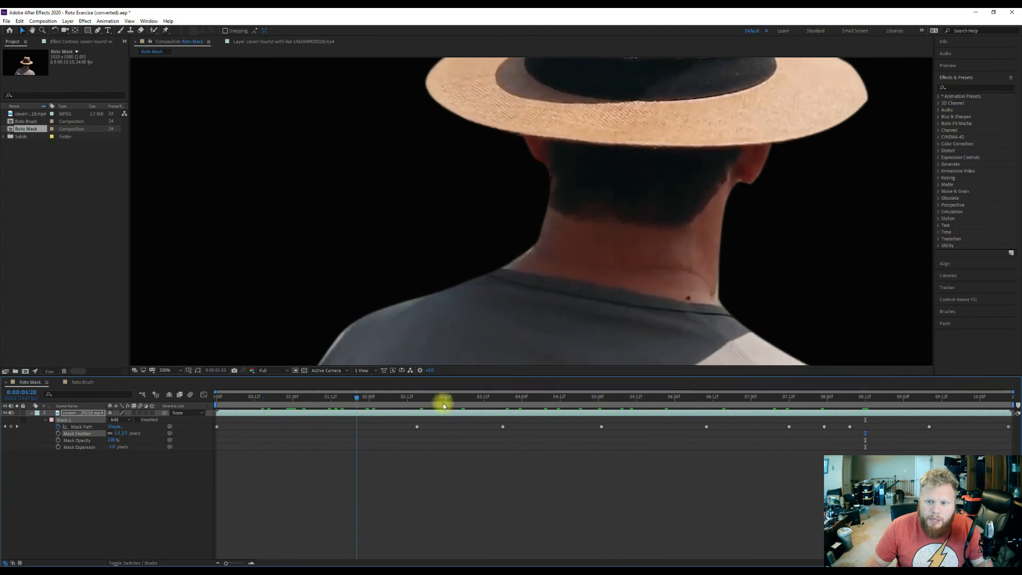
{"action": "left_click_drag", "start_coordinate": [443, 406], "coordinate": [544, 399]}
{"action": "left_click_drag", "start_coordinate": [574, 247], "coordinate": [259, 222]}
{"action": "scroll", "coordinate": [320, 234], "scroll_direction": "down", "scroll_amount": 1}
{"action": "left_click_drag", "start_coordinate": [354, 259], "coordinate": [396, 301]}
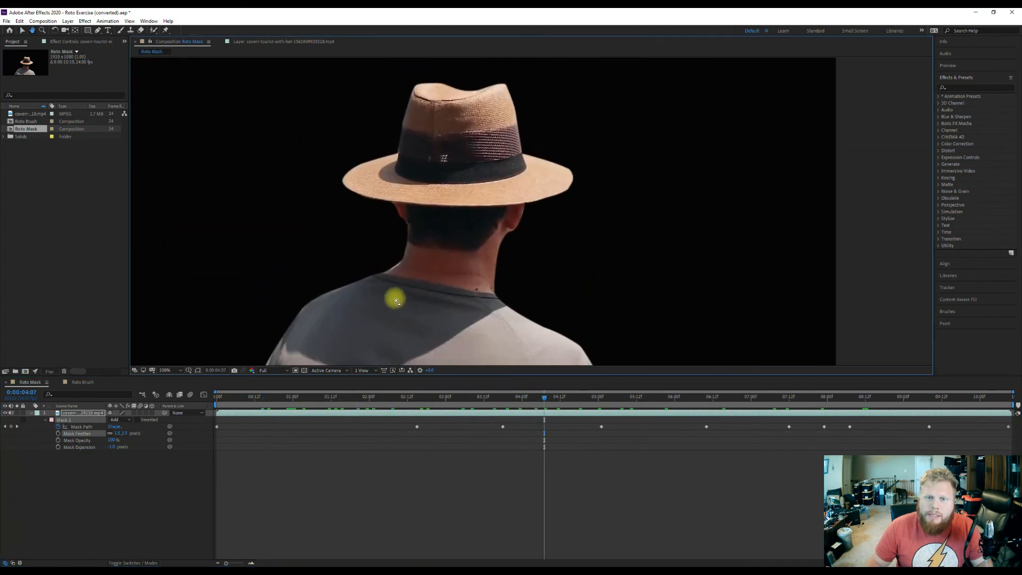
Play back the finished cutout close up and in full frame, deselect the layer, and park the current time at 0:00:04:03
{"action": "key", "text": "space"}
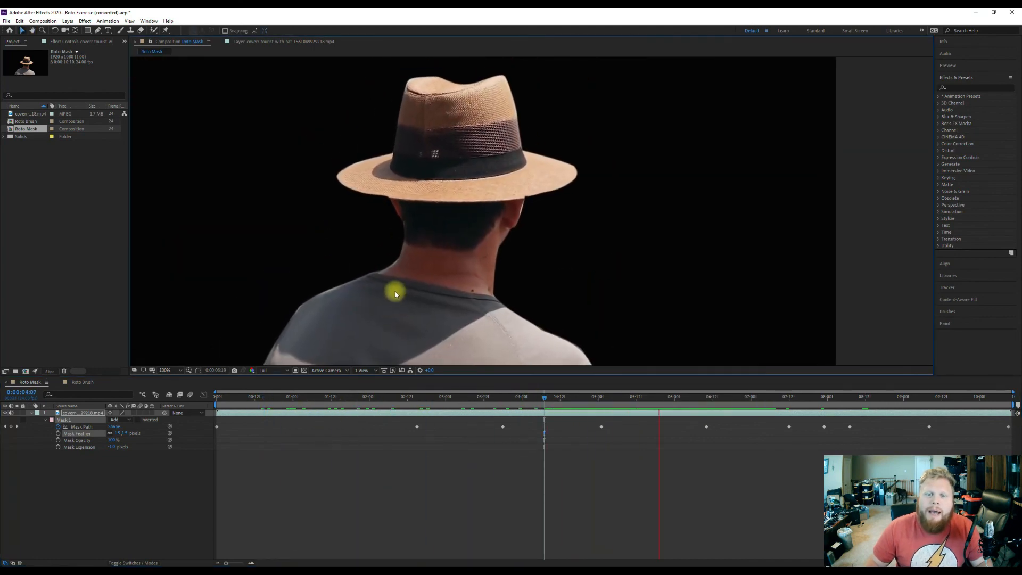
{"action": "key", "text": "space"}
{"action": "scroll", "coordinate": [393, 290], "scroll_direction": "down", "scroll_amount": 1}
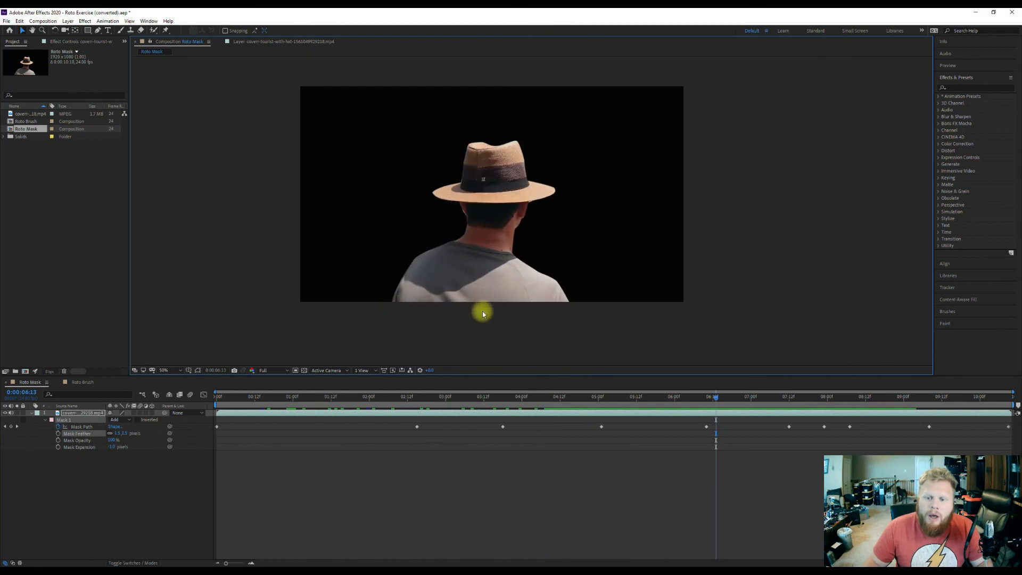
{"action": "key", "text": "space"}
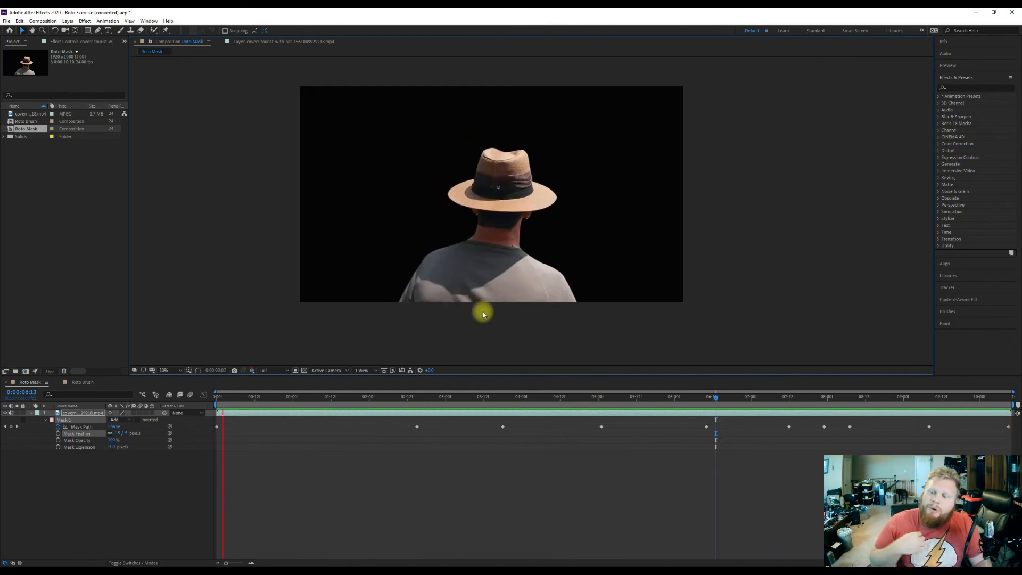
{"action": "left_click", "coordinate": [629, 510]}
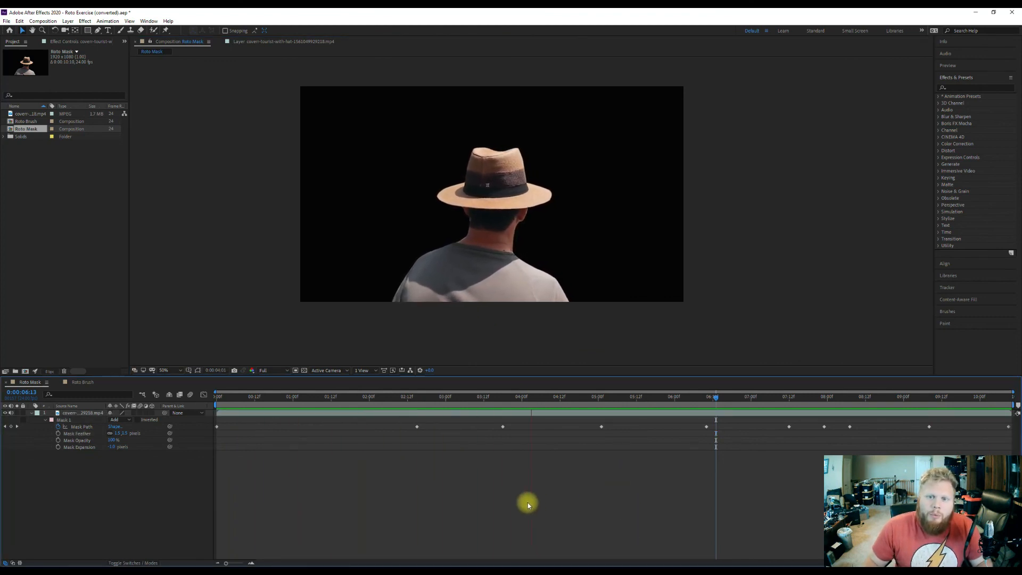
{"action": "left_click", "coordinate": [567, 398]}
{"action": "left_click_drag", "start_coordinate": [566, 398], "coordinate": [532, 463]}
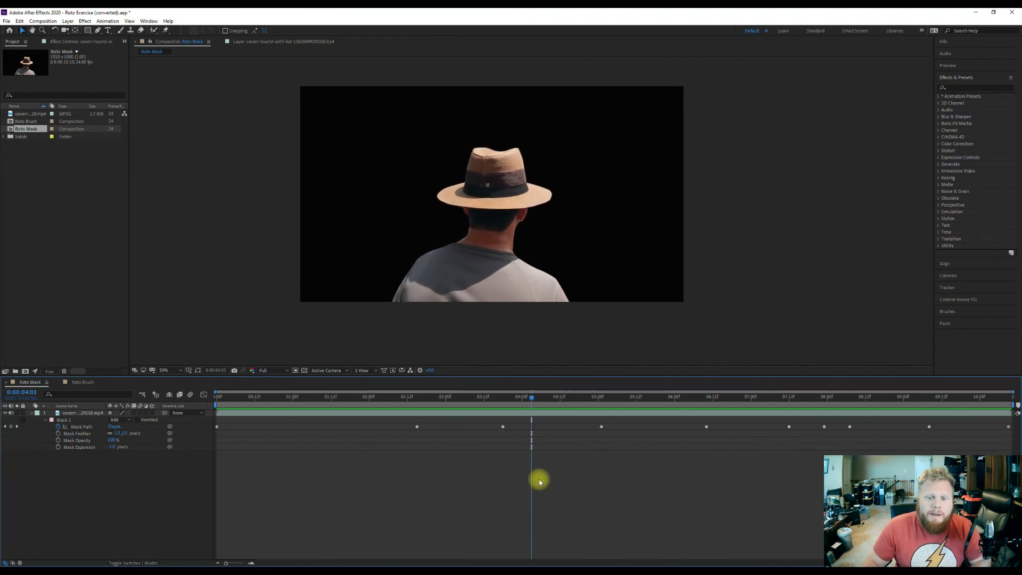